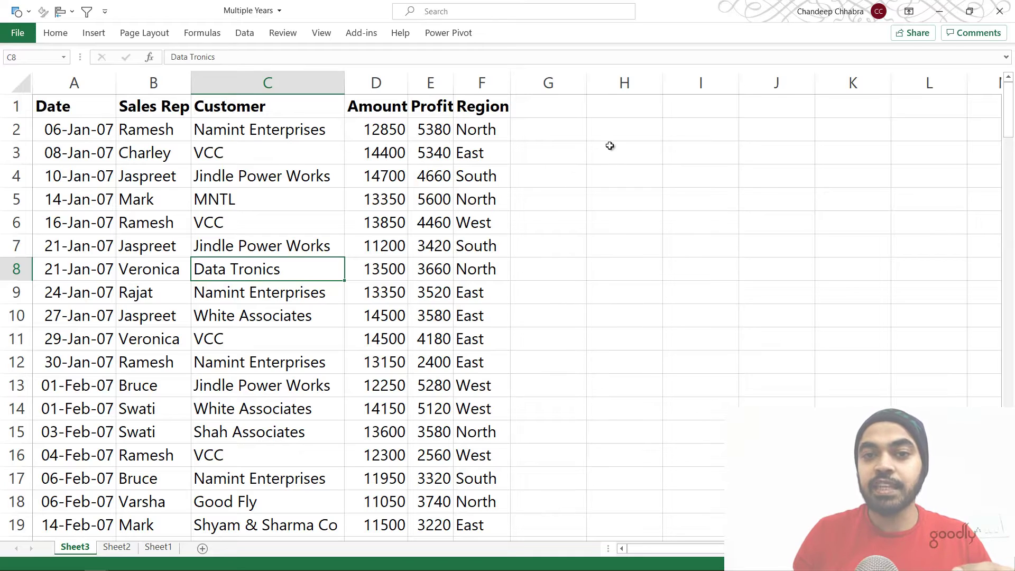
pyautogui.moveTo(557, 104); pyautogui.dragTo(574, 246)
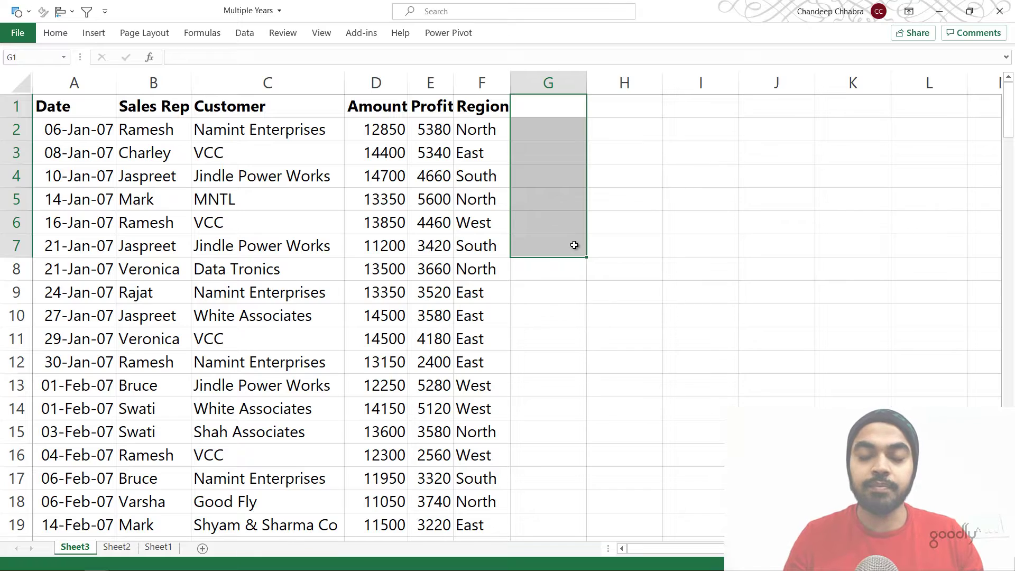
# Create a new blank workbook and start a workbook import from the Multiple Years file in the Test folder.
pyautogui.hotkey('ctrl', 'n')
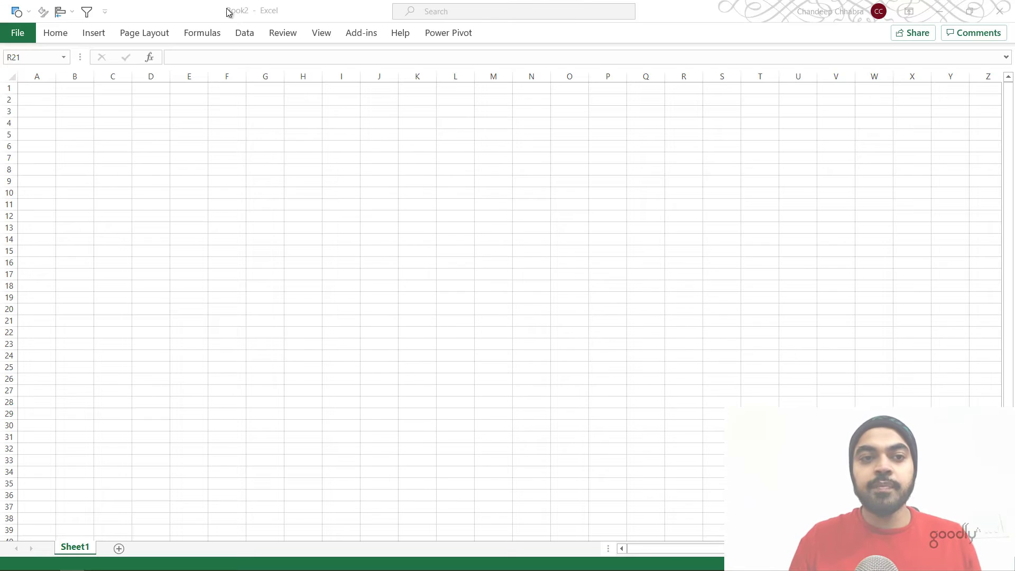
pyautogui.click(241, 35)
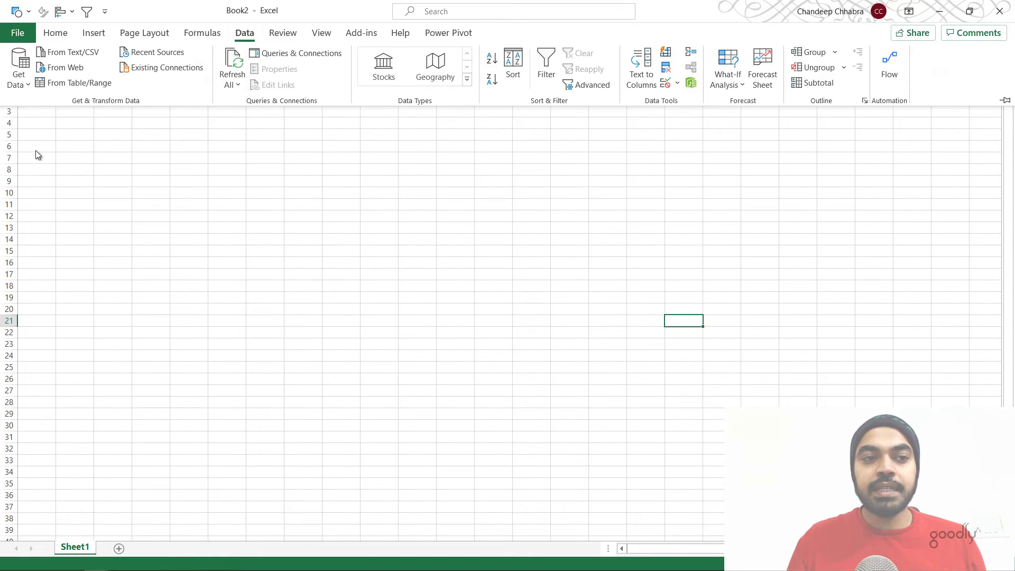
pyautogui.click(22, 87)
pyautogui.moveTo(106, 106)
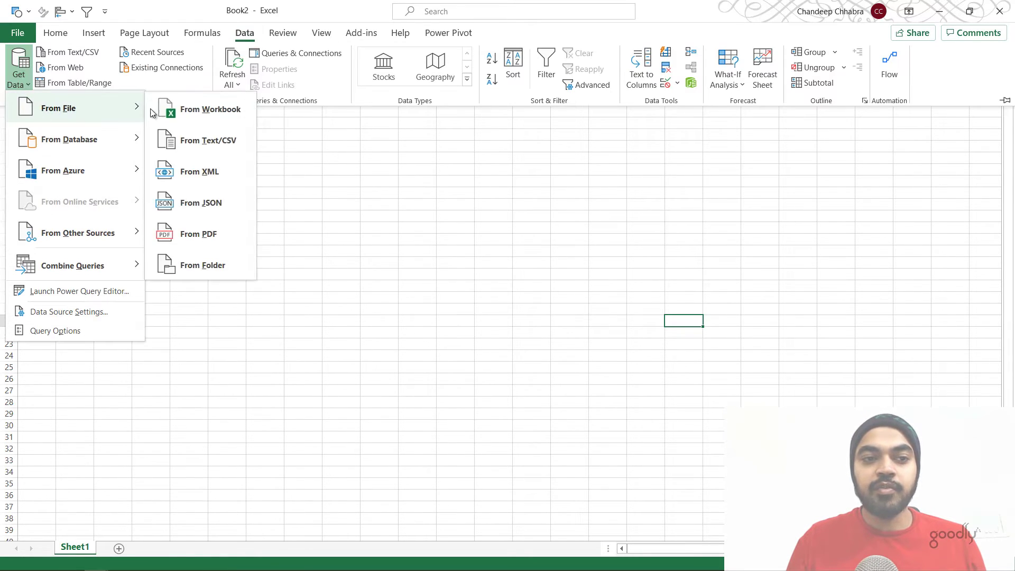
pyautogui.click(212, 106)
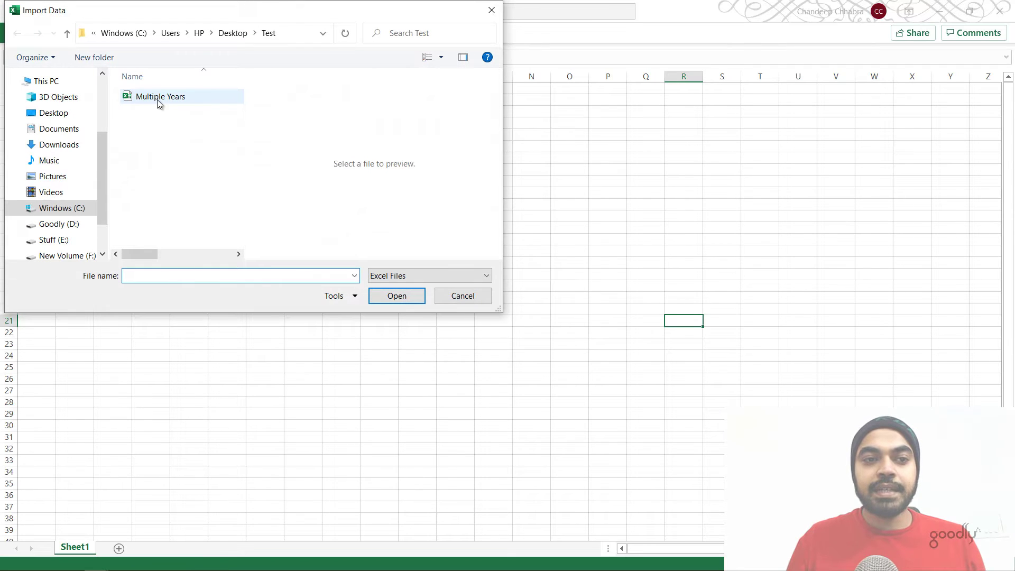
pyautogui.click(156, 100)
pyautogui.click(396, 296)
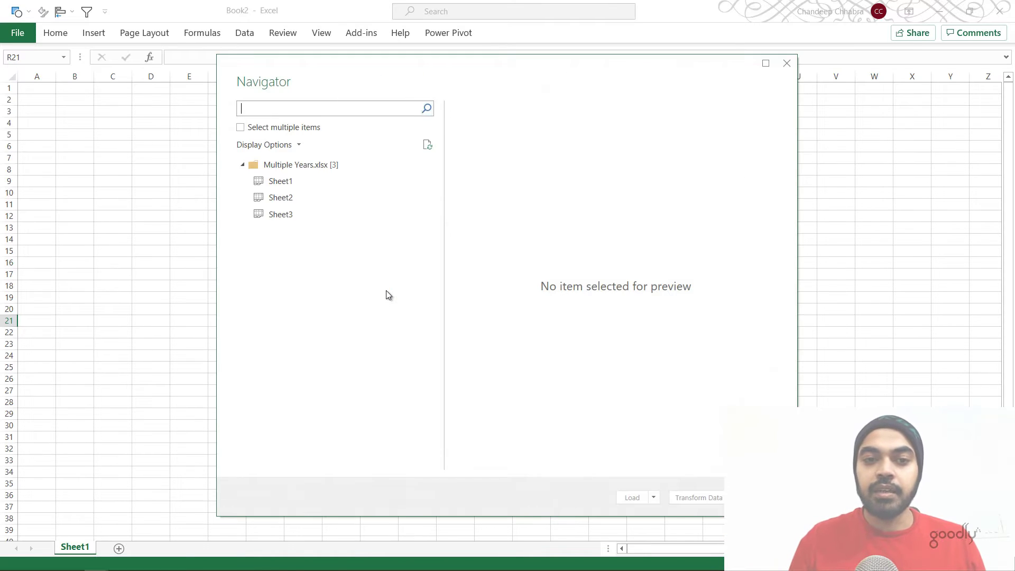
# Preview Sheet1, select the entire Multiple Years.xlsx workbook as the source instead, and open it for transformation in Power Query.
pyautogui.click(295, 183)
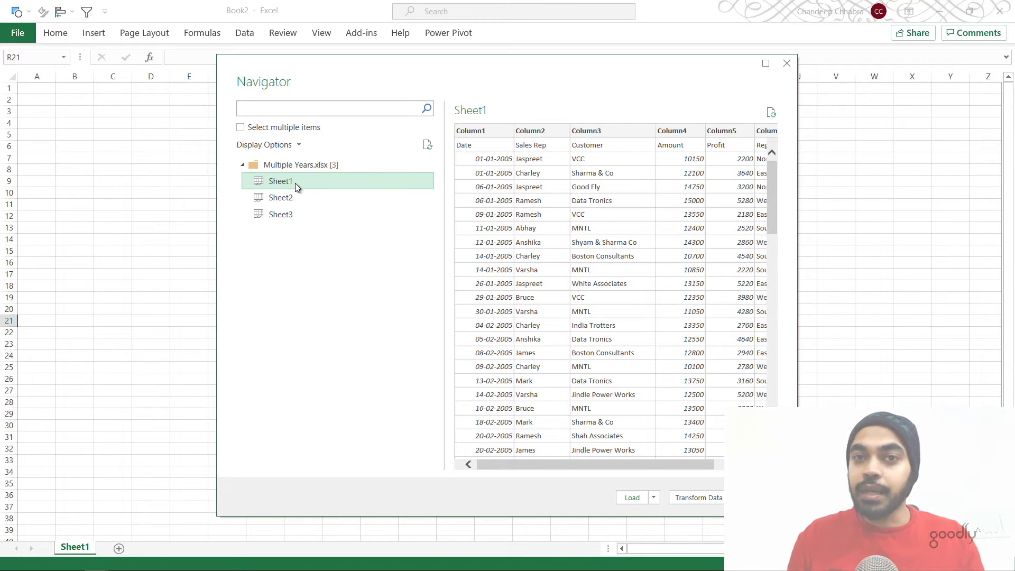
pyautogui.click(302, 164)
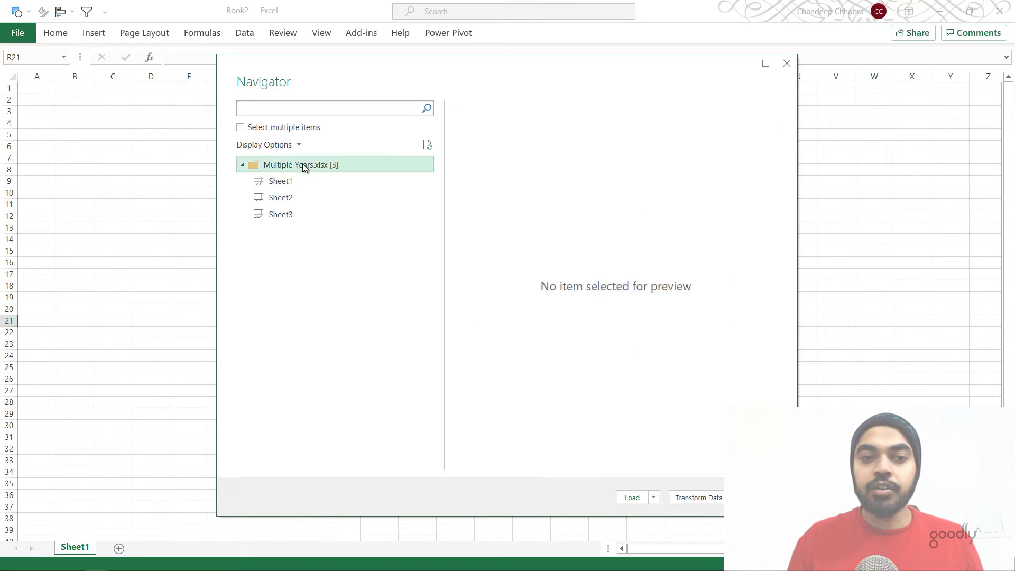
pyautogui.click(697, 497)
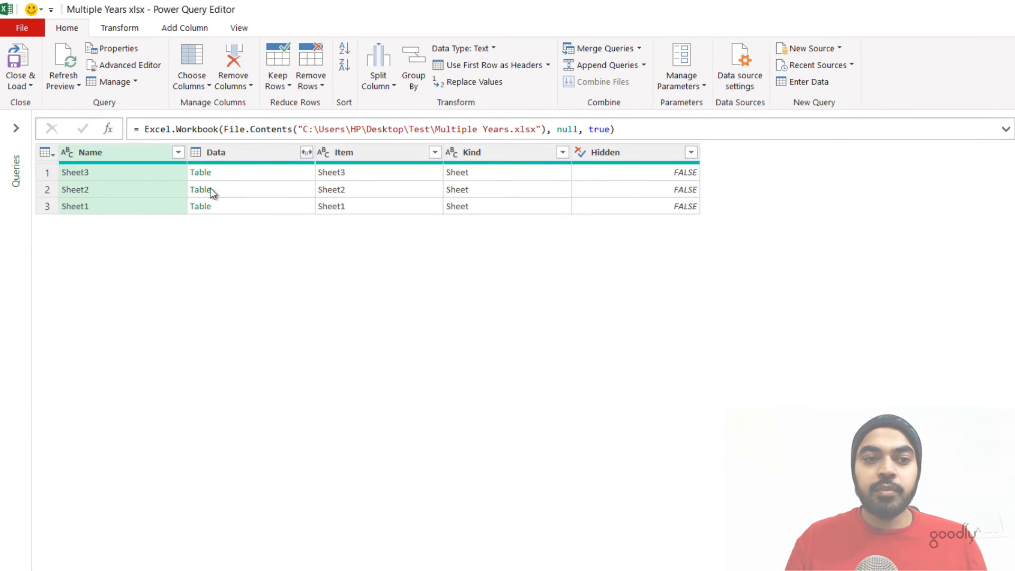
# Preview the Sheet3 table and remove all columns except Data.
pyautogui.click(261, 155)
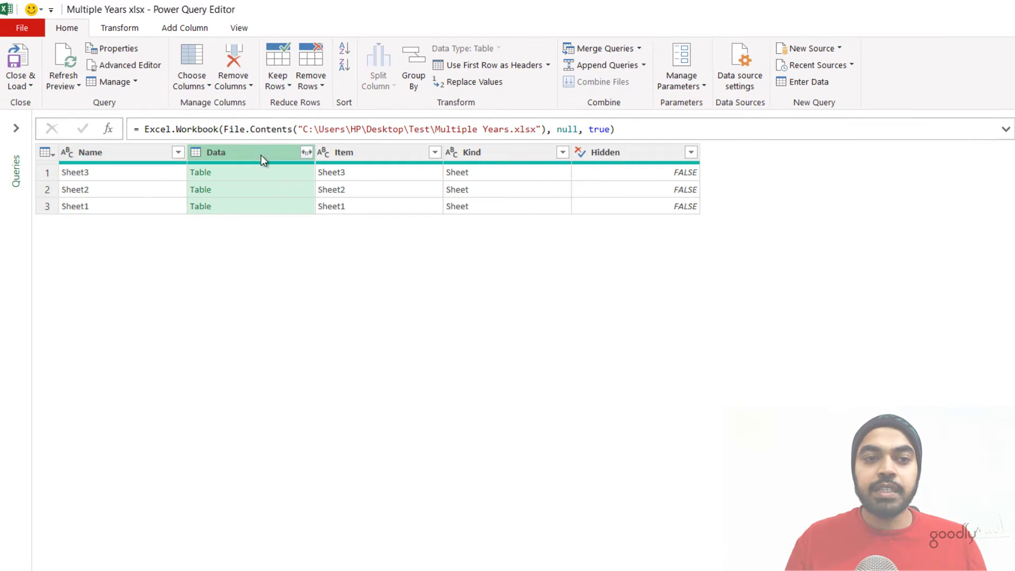
pyautogui.click(238, 171)
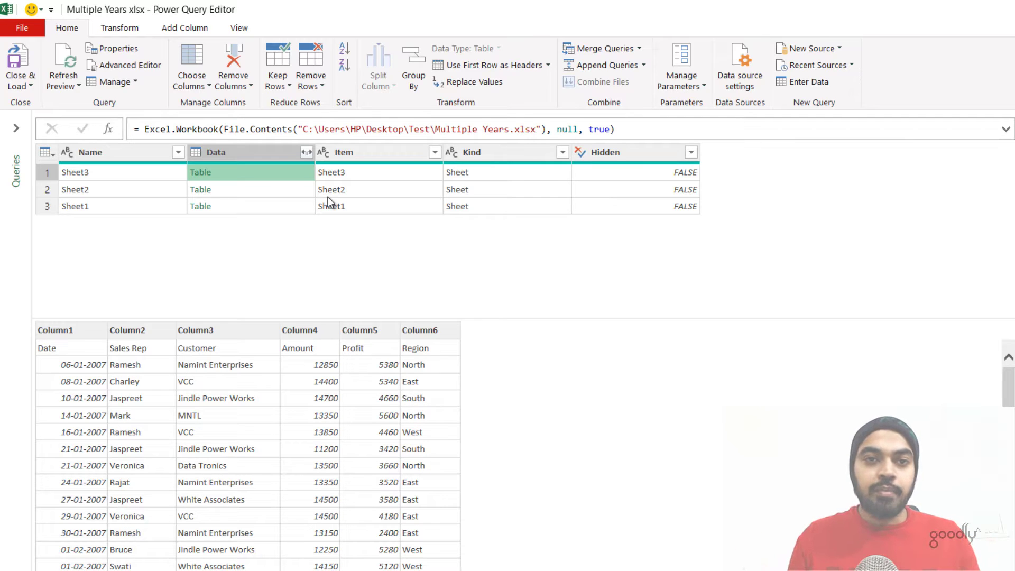
pyautogui.click(259, 151)
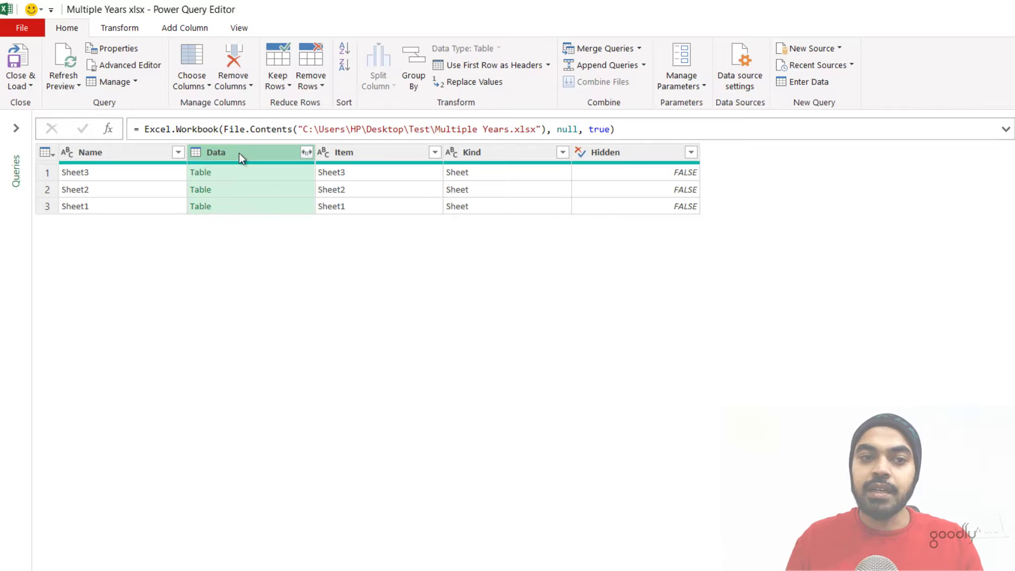
pyautogui.rightClick(239, 153)
pyautogui.click(260, 198)
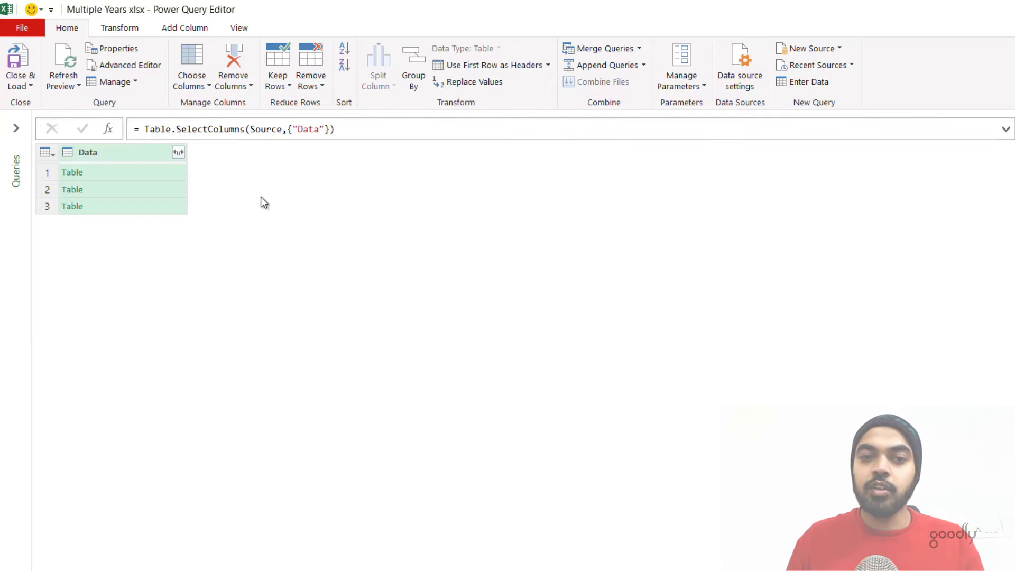
# Expand the Data column into Column1 to Column6 without using the original column name as prefix.
pyautogui.click(178, 152)
pyautogui.click(253, 352)
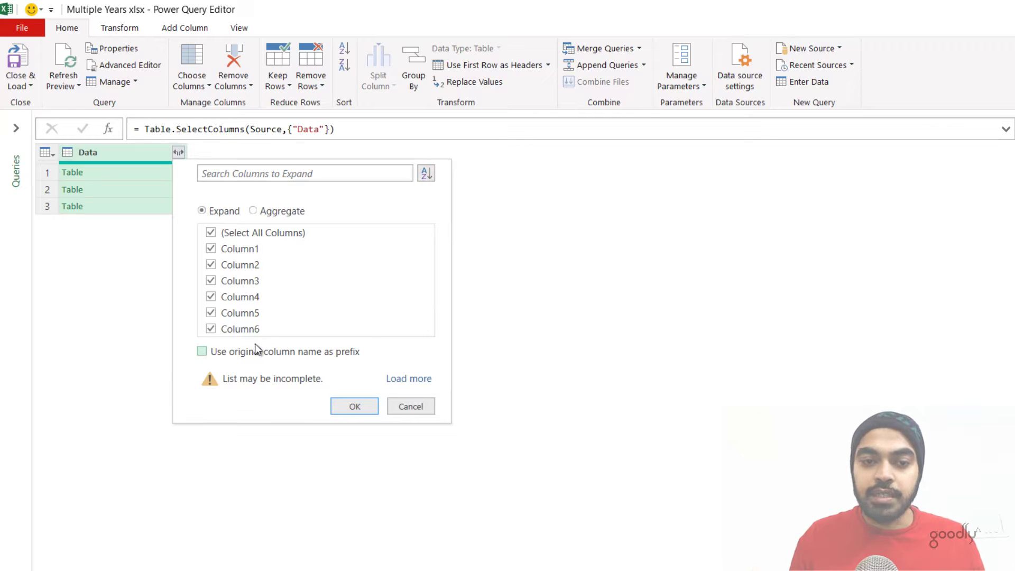
pyautogui.click(352, 407)
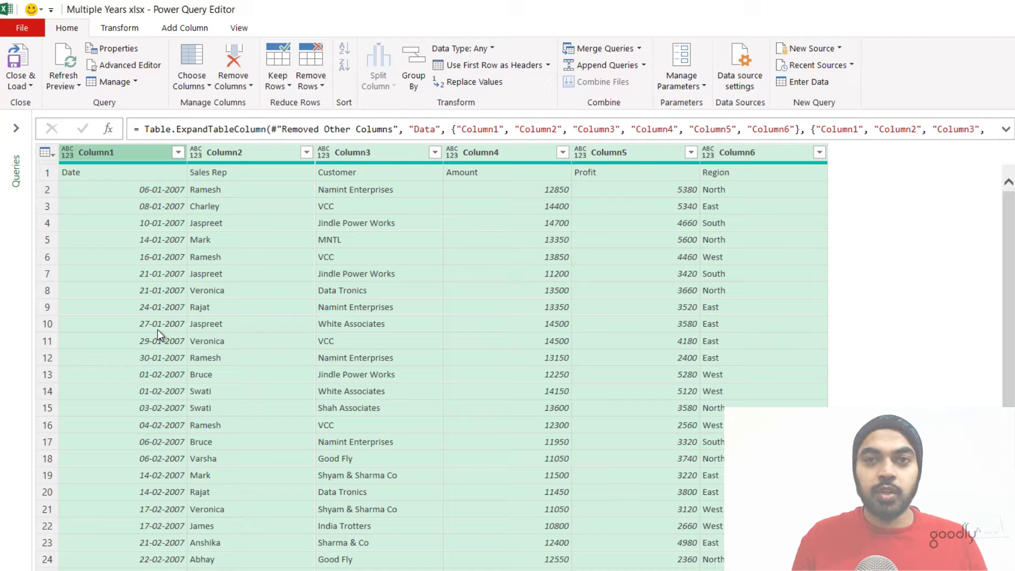
# Promote the first row of the expanded data to column headers.
pyautogui.click(82, 176)
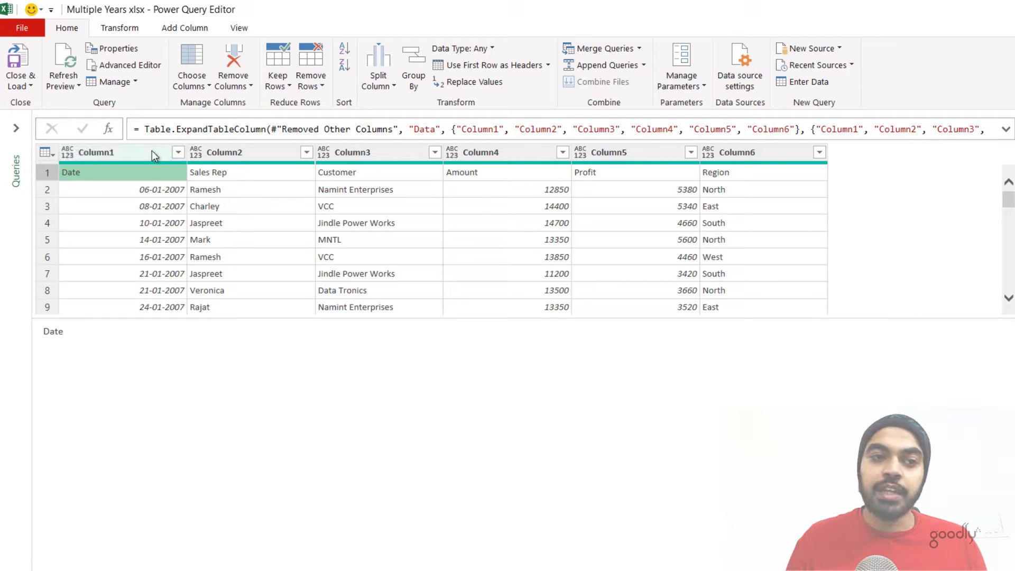
pyautogui.click(113, 31)
pyautogui.click(67, 30)
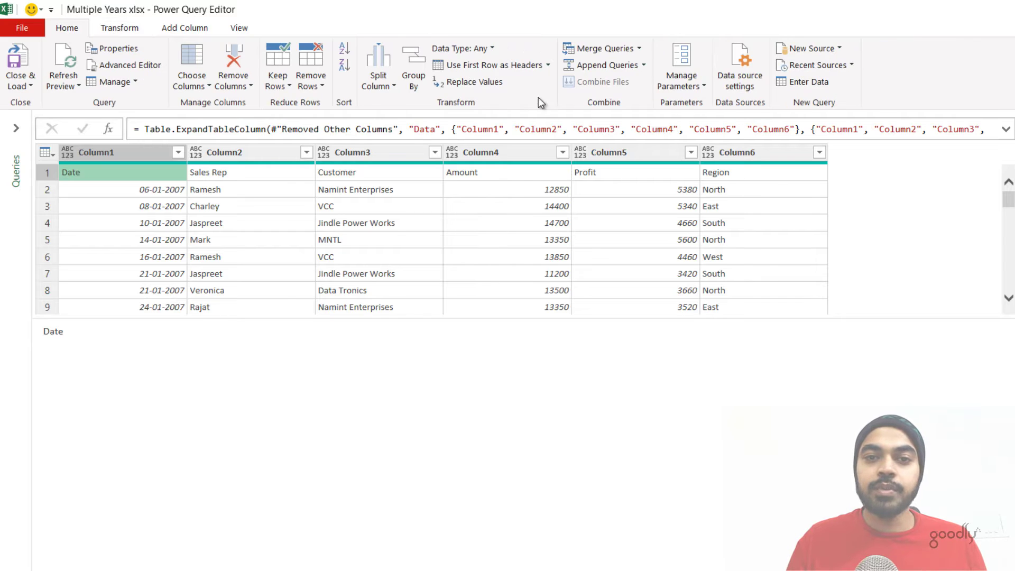
pyautogui.click(496, 69)
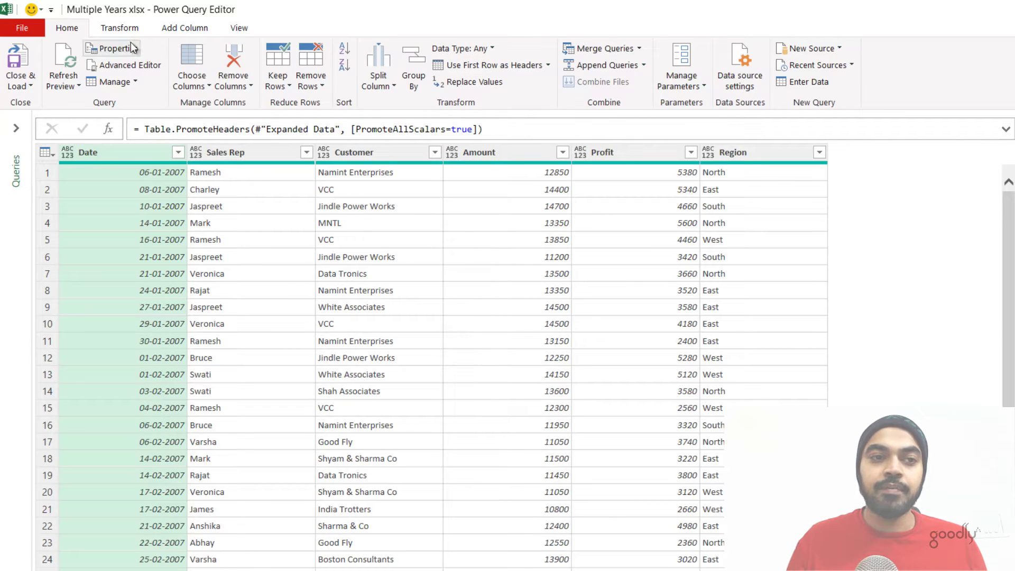
# Detect the data types of all columns automatically.
pyautogui.click(127, 30)
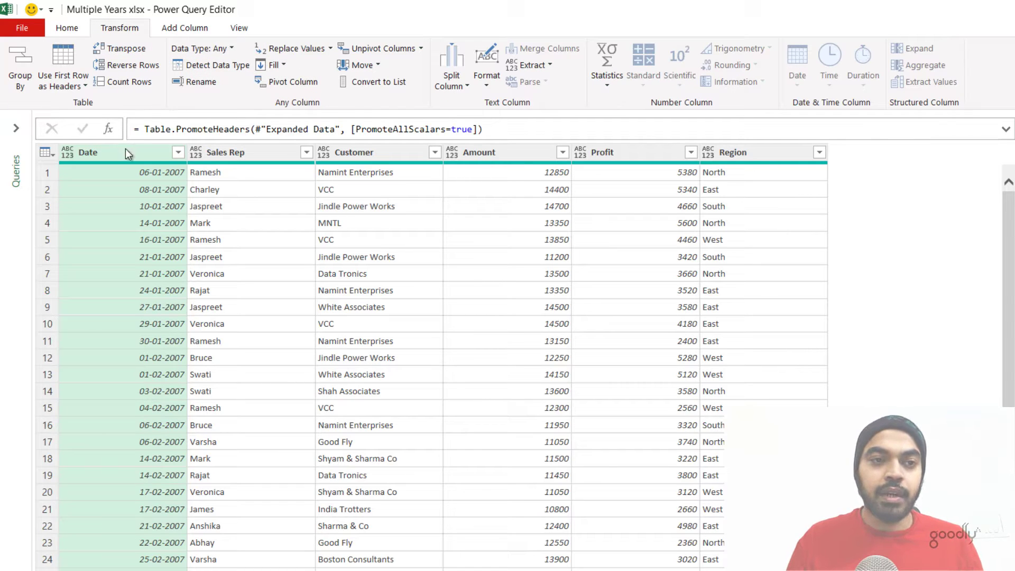
pyautogui.hotkey('ctrl', 'a')
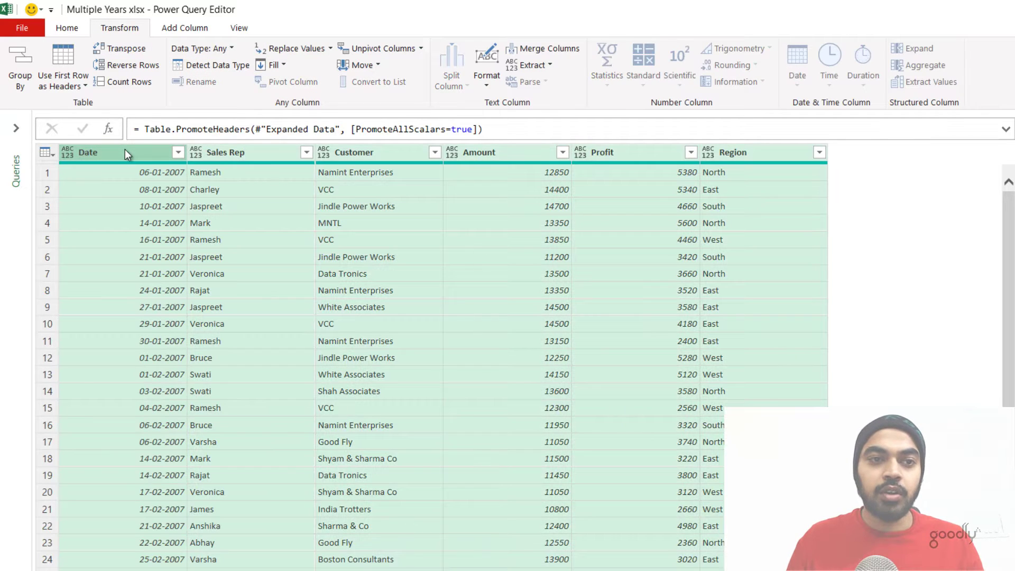
pyautogui.click(210, 64)
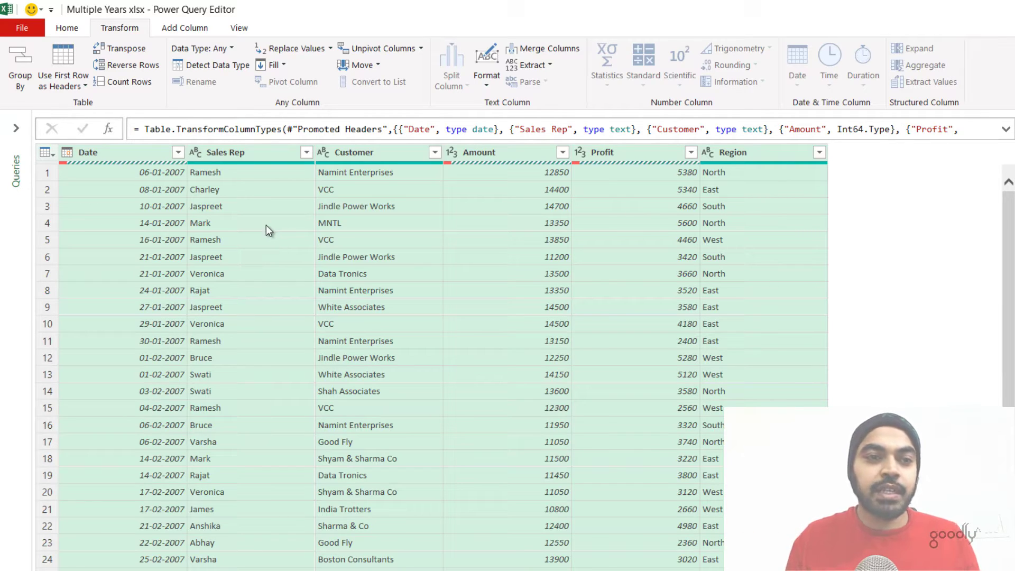
# Remove the rows with errors in the Date column and load the query result into the workbook.
pyautogui.click(128, 237)
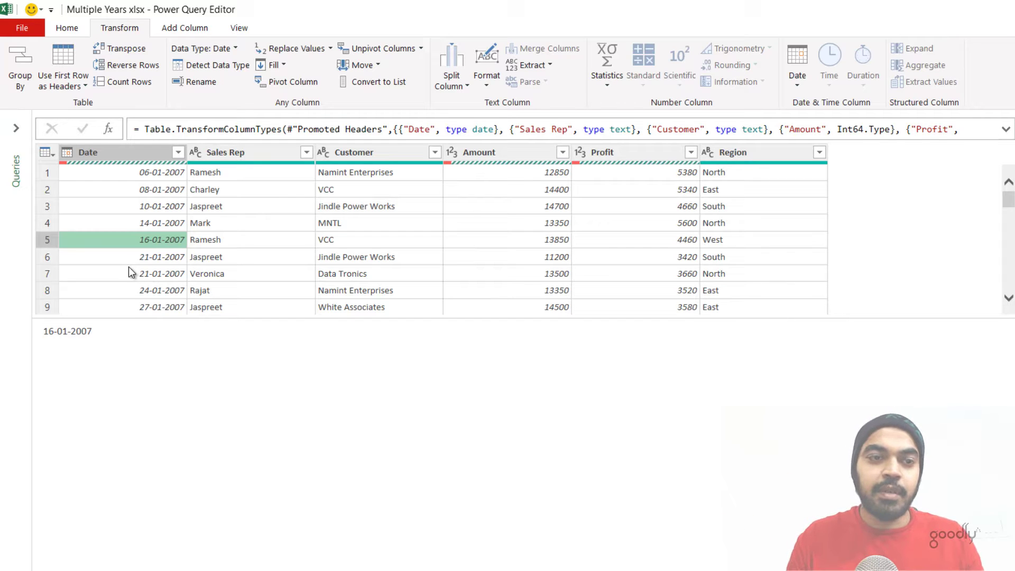
pyautogui.click(96, 156)
pyautogui.rightClick(96, 156)
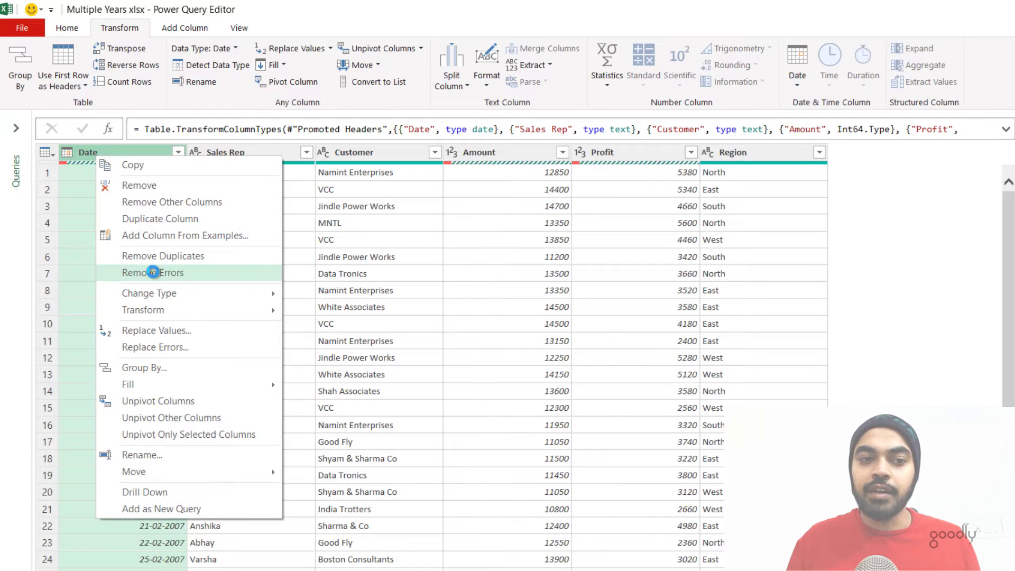
pyautogui.click(153, 272)
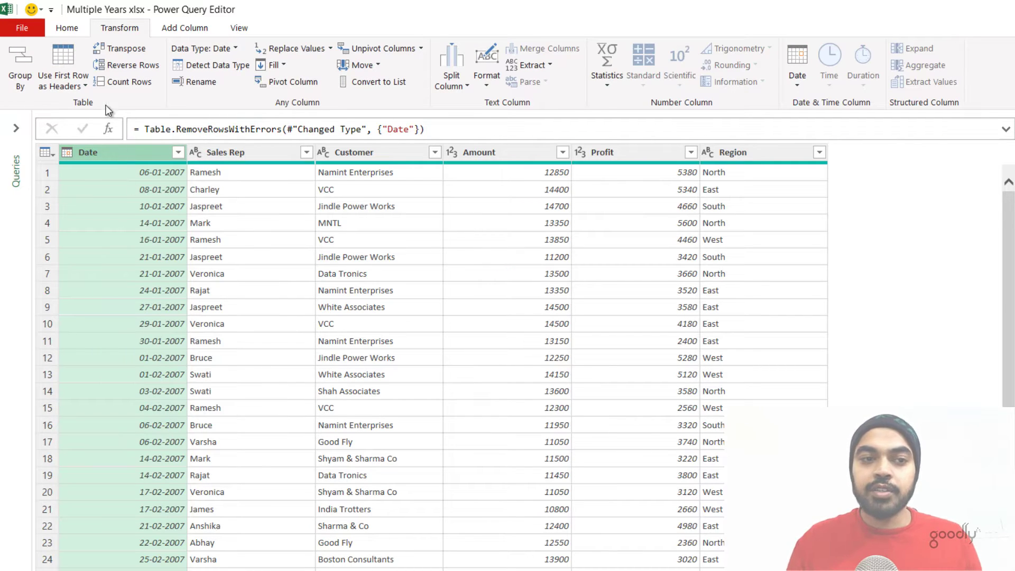
pyautogui.click(68, 27)
pyautogui.click(16, 59)
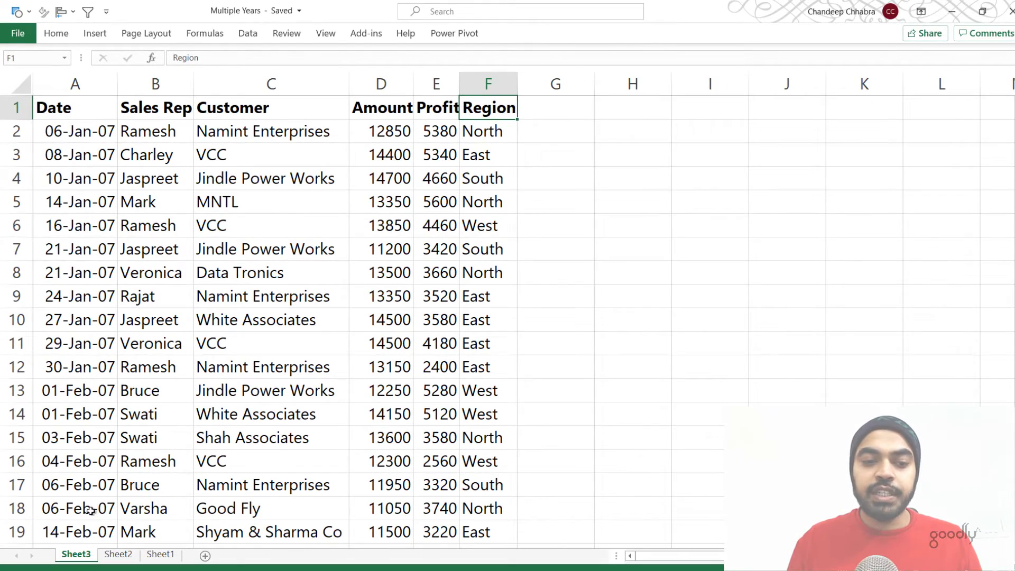
# Add the header New Col in cell G1 of Sheet3 in the Multiple Years workbook.
pyautogui.click(557, 119)
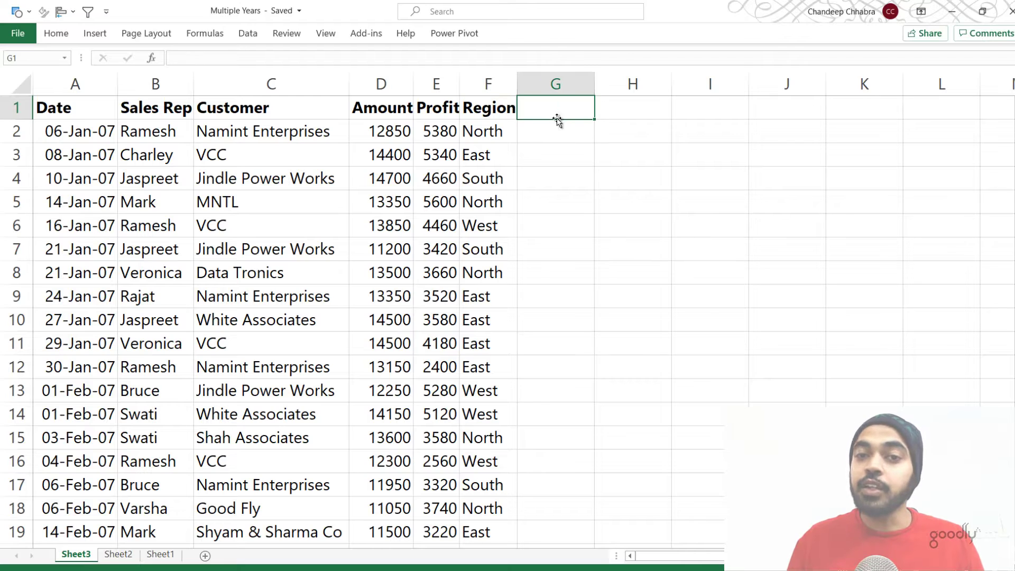
pyautogui.write('New Col')
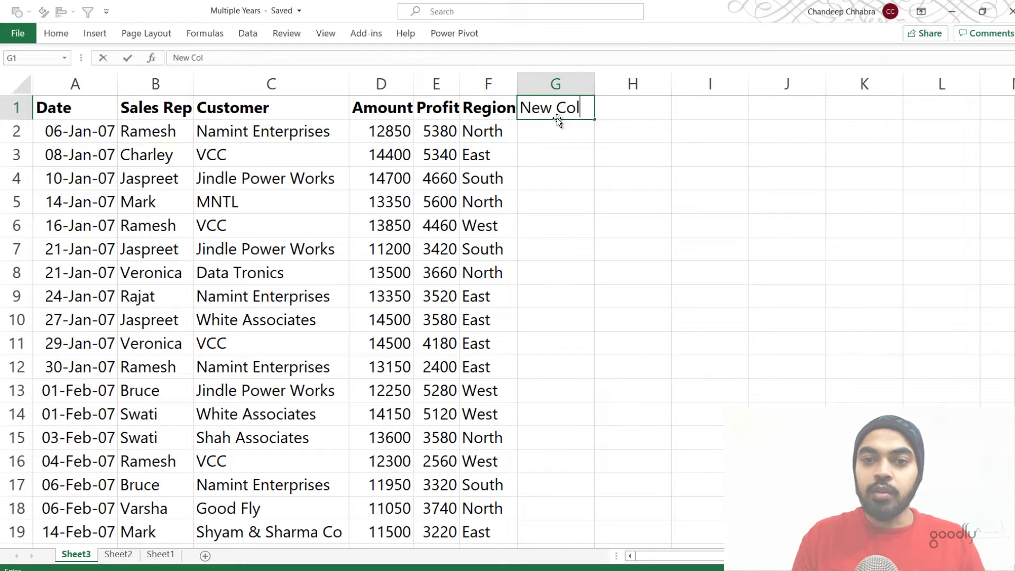
pyautogui.press('Return')
# Fill New Col with the value A in every data row from G2 down to the last record.
pyautogui.press('Left')
pyautogui.hotkey('ctrl', 'Down')
pyautogui.press('Right')
pyautogui.hotkey('ctrl', 'shift', 'Up')
pyautogui.hotkey('shift', 'Down')
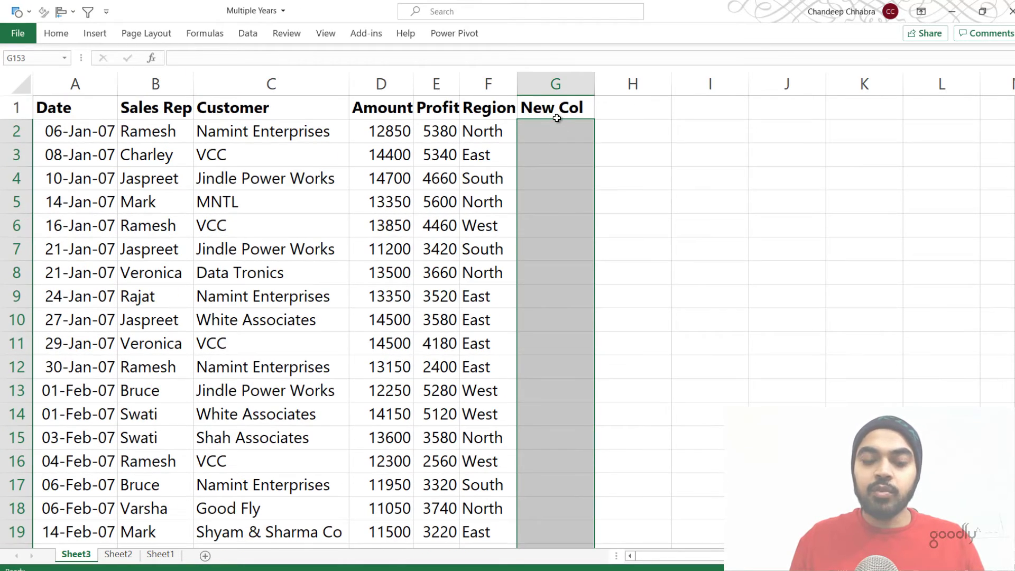
pyautogui.write('A')
pyautogui.hotkey('ctrl', 'Return')
pyautogui.hotkey('ctrl', 'Up')
pyautogui.click(557, 117)
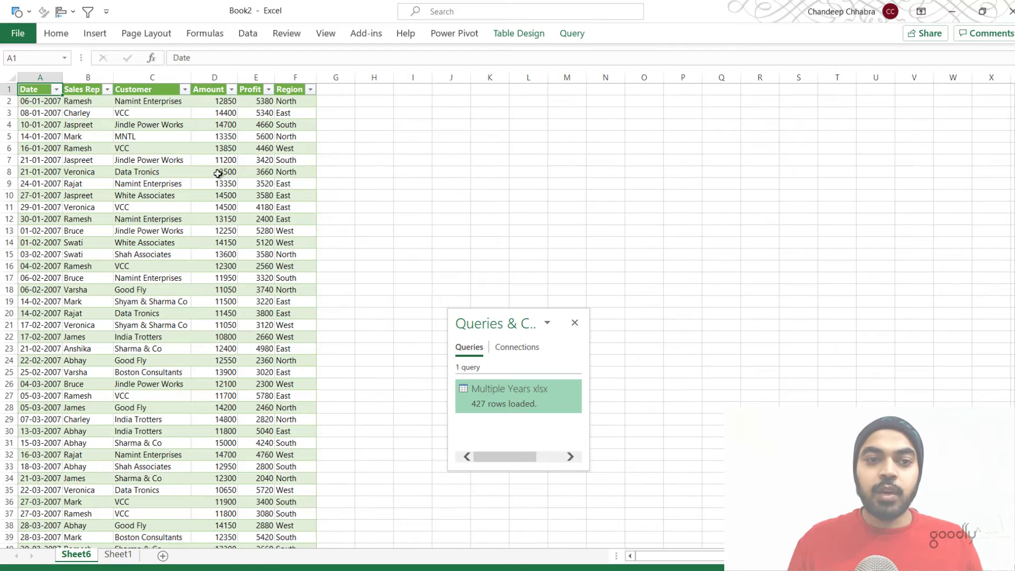
# Refresh the loaded query table in Book2 and reopen the Multiple Years xlsx query in Power Query.
pyautogui.rightClick(217, 174)
pyautogui.click(259, 283)
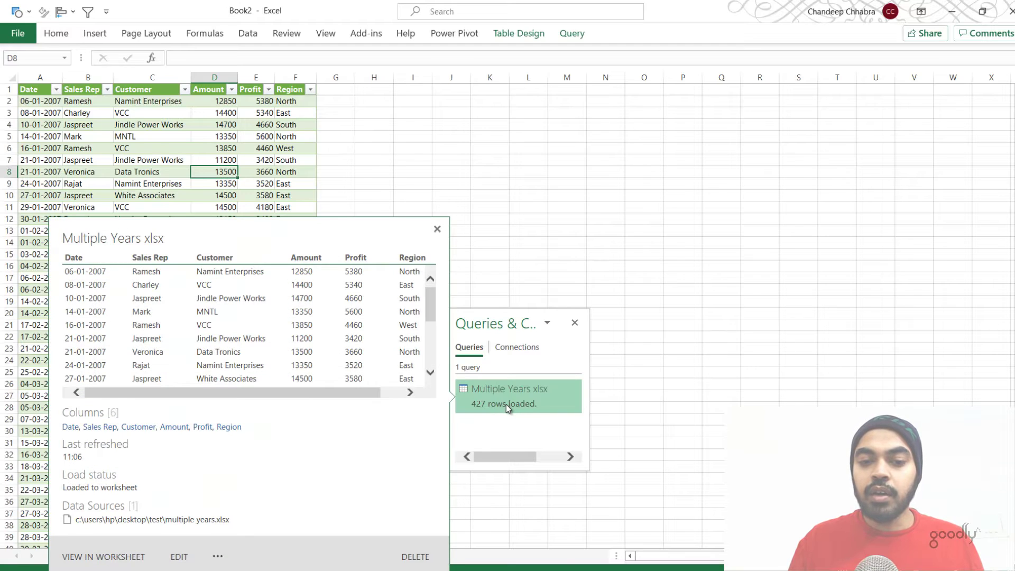
pyautogui.doubleClick(506, 404)
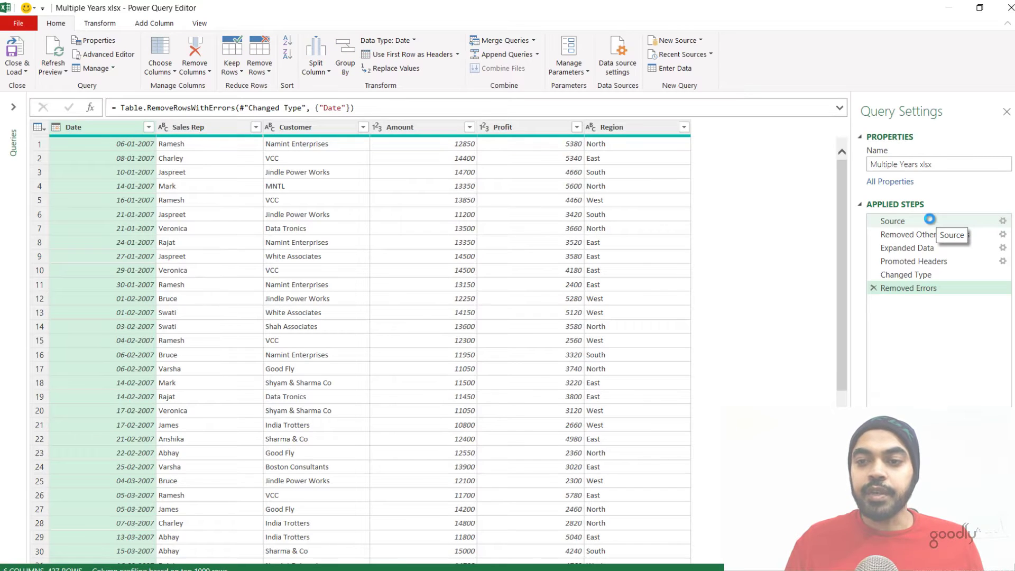
# Review the Source, Removed Other Columns and Expanded Data steps, including the full formula that expands the Data column.
pyautogui.click(931, 222)
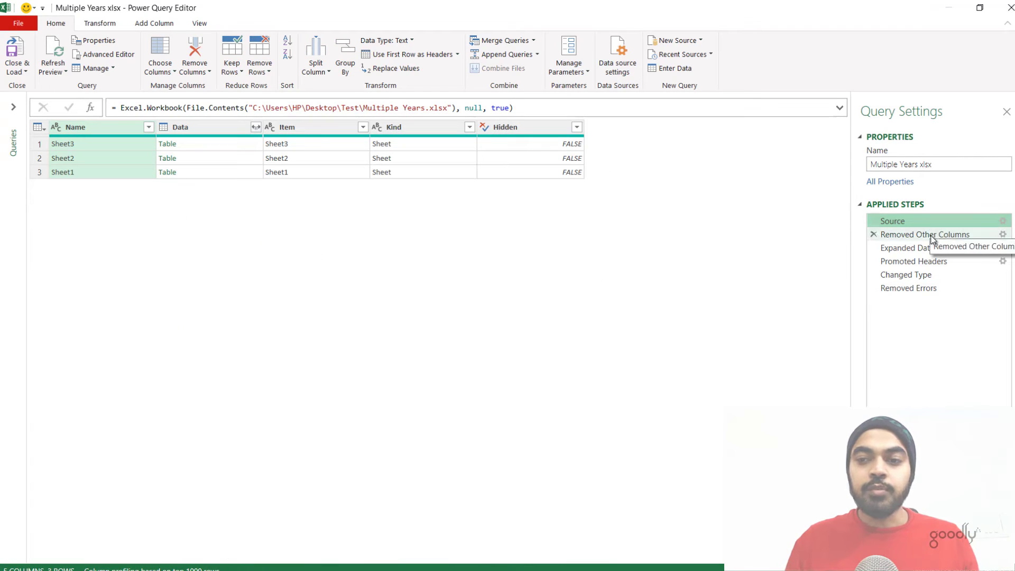
pyautogui.click(931, 234)
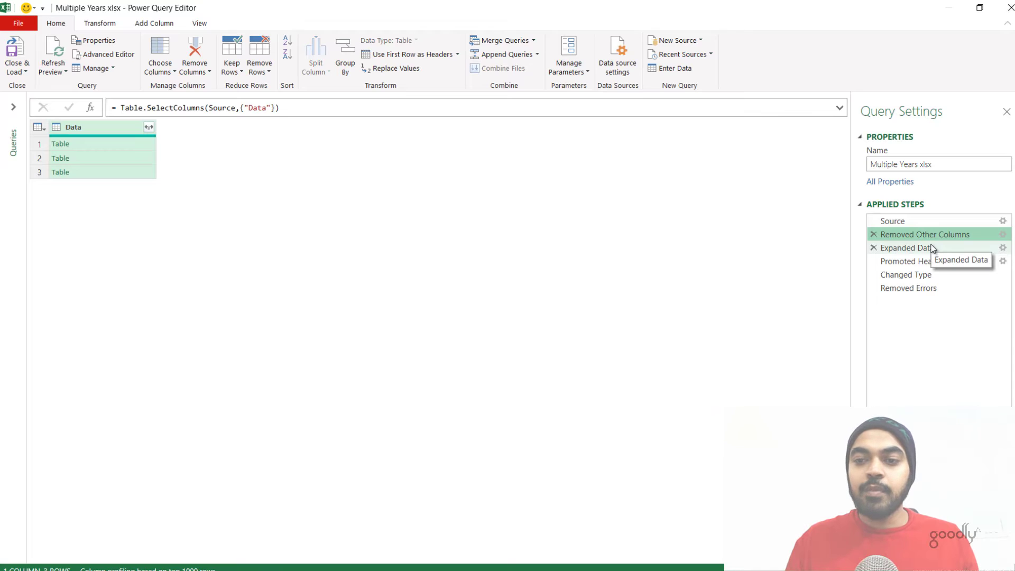
pyautogui.click(932, 249)
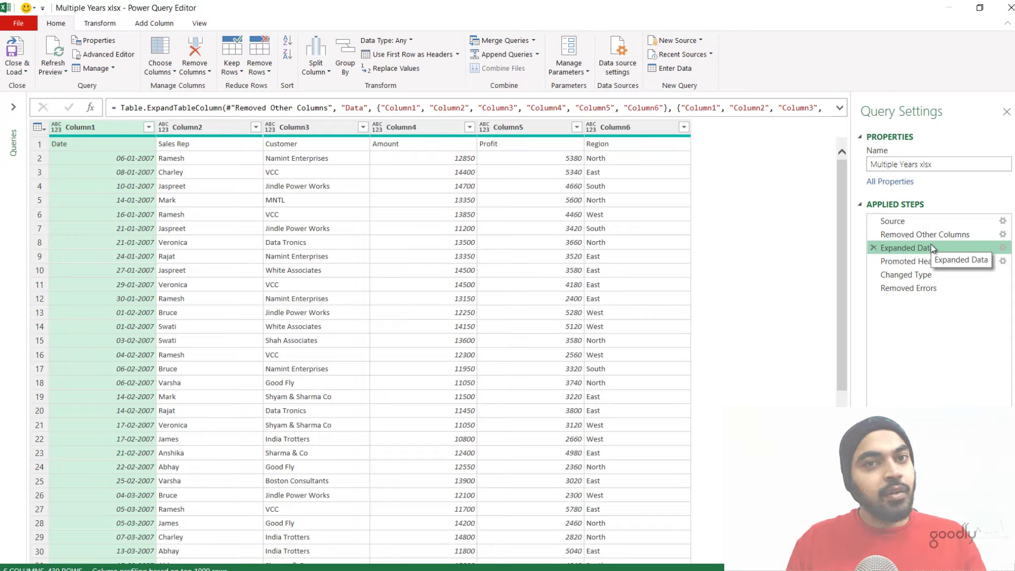
pyautogui.click(839, 109)
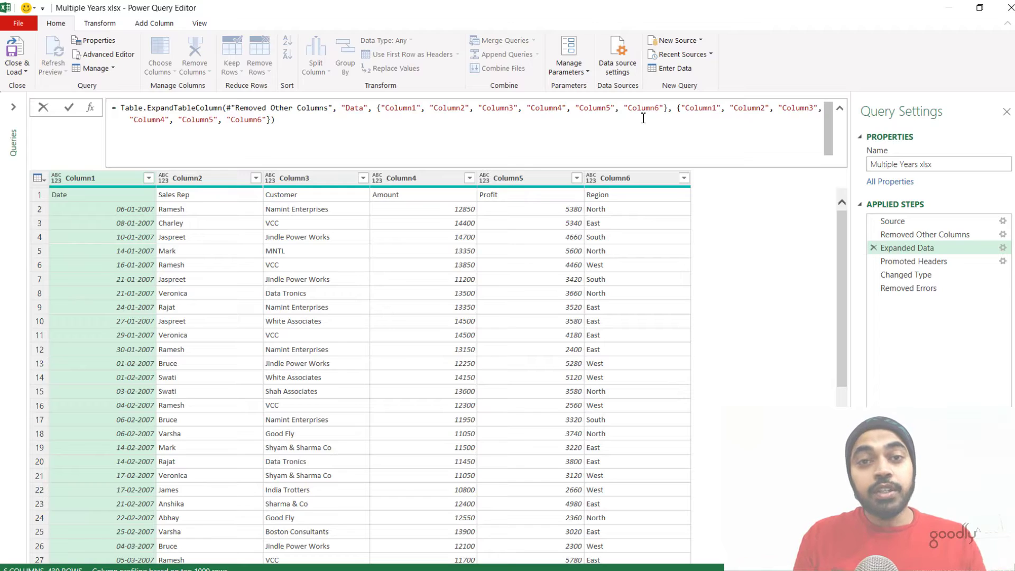
# Edit the Expanded Data step to load the full column list and include Column7 in the expansion.
pyautogui.click(1003, 253)
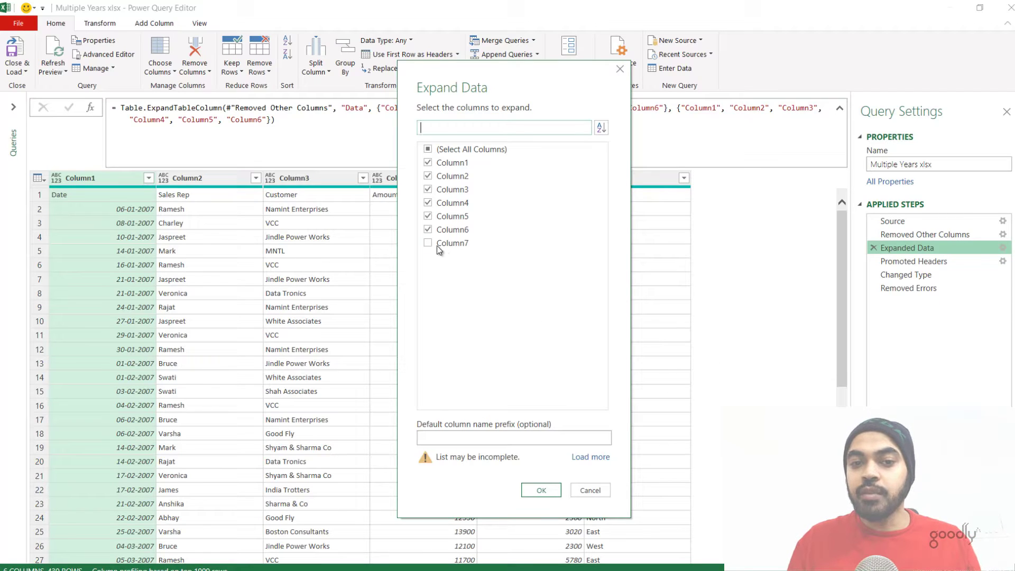
pyautogui.click(585, 457)
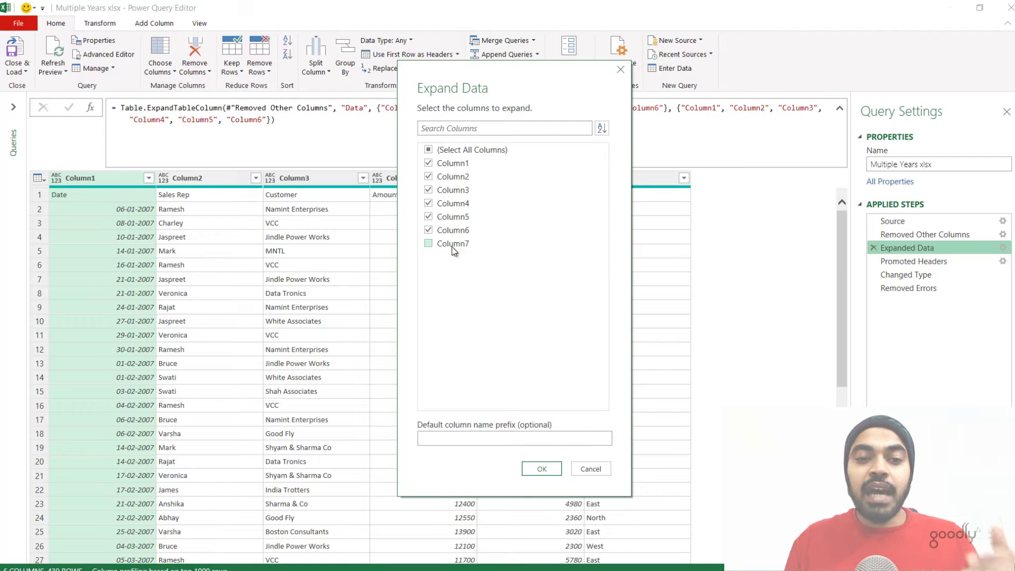
pyautogui.click(540, 468)
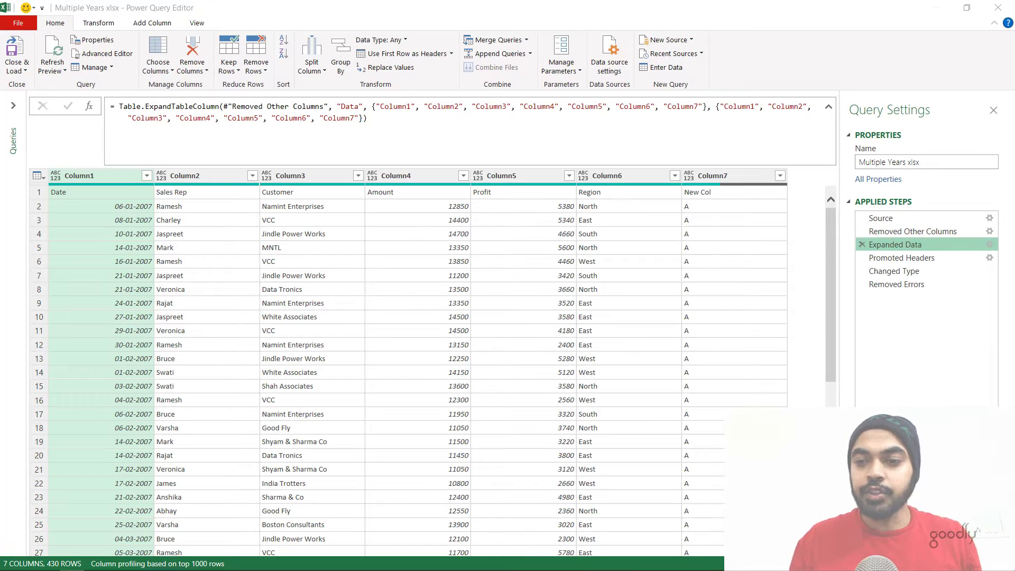
# Delete the Removed Errors, Changed Type, Promoted Headers, Expanded Data and Removed Other Columns steps, keeping only Source.
pyautogui.click(861, 284)
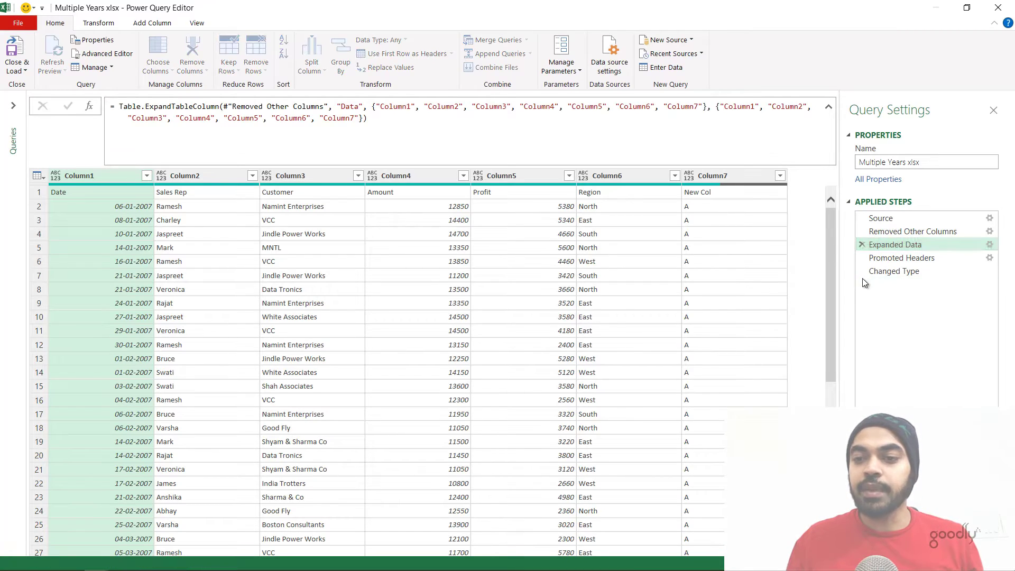
pyautogui.click(861, 271)
pyautogui.click(861, 258)
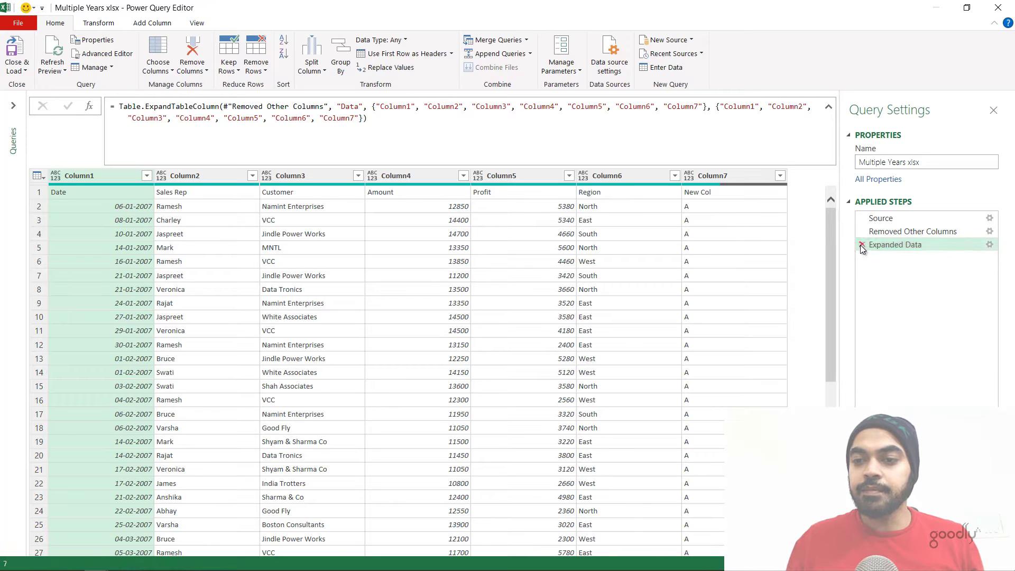
pyautogui.click(861, 245)
pyautogui.click(861, 233)
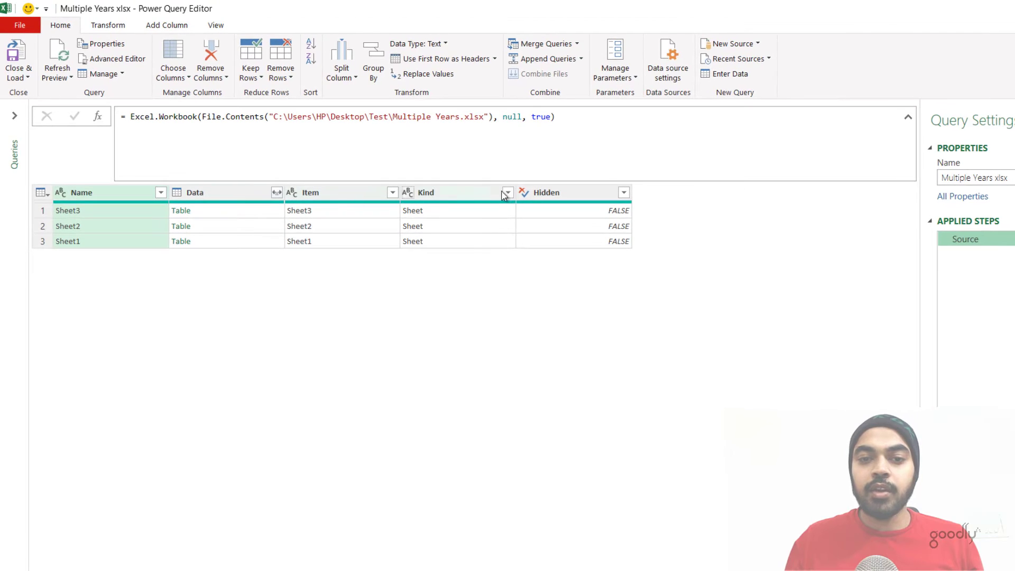
# Preview the nested table of Sheet3 in the Data column and enlarge its preview area.
pyautogui.click(228, 189)
pyautogui.click(222, 211)
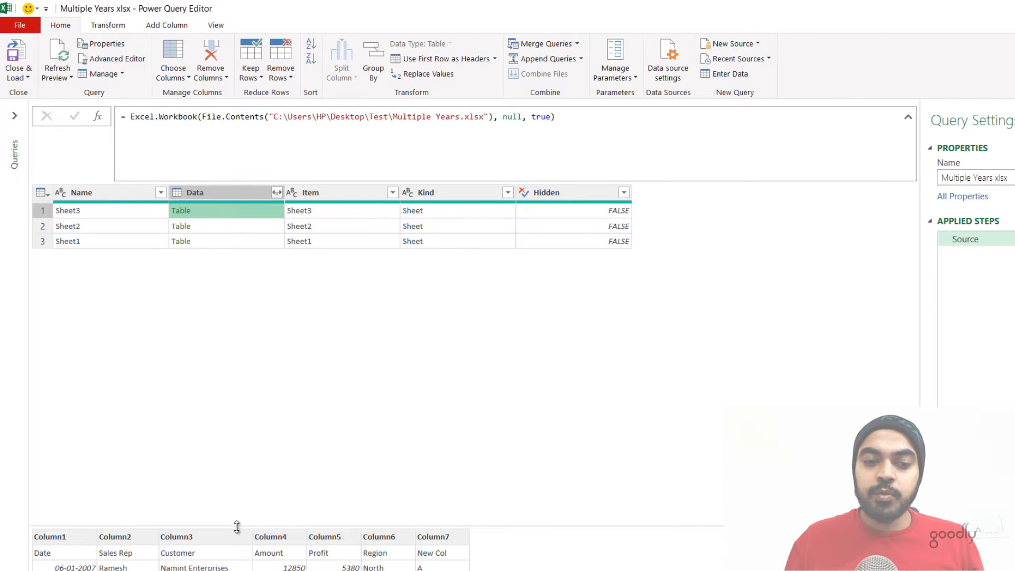
pyautogui.moveTo(238, 527); pyautogui.dragTo(239, 294)
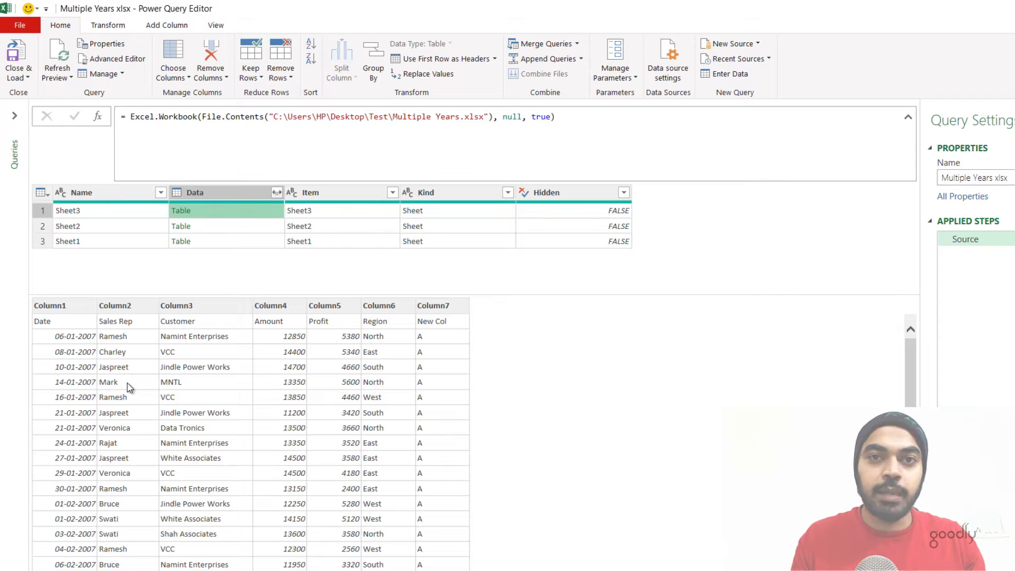
# Start a custom column and begin its formula with the Table.PromoteHeaders function and an opening parenthesis.
pyautogui.click(162, 27)
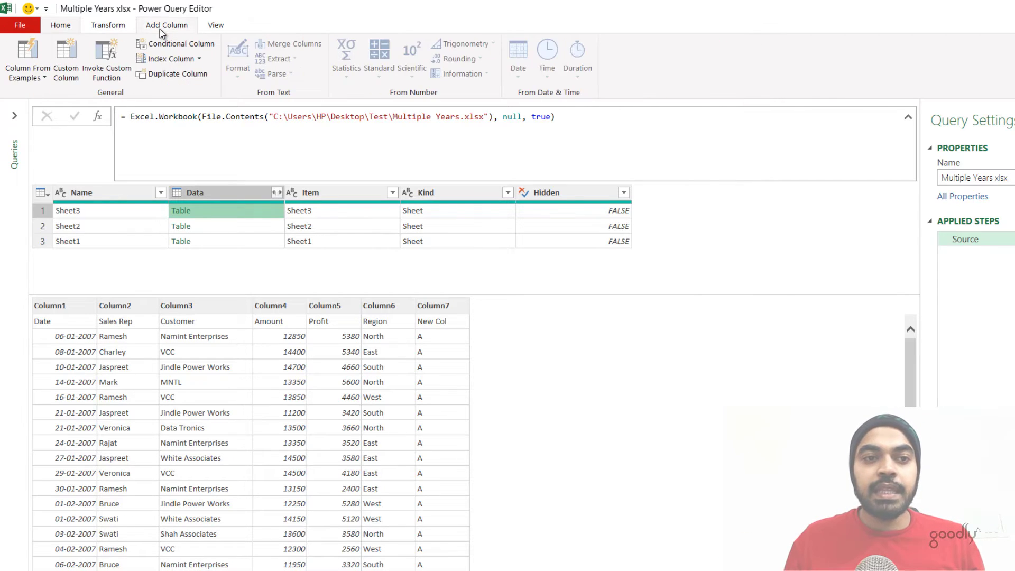
pyautogui.click(68, 78)
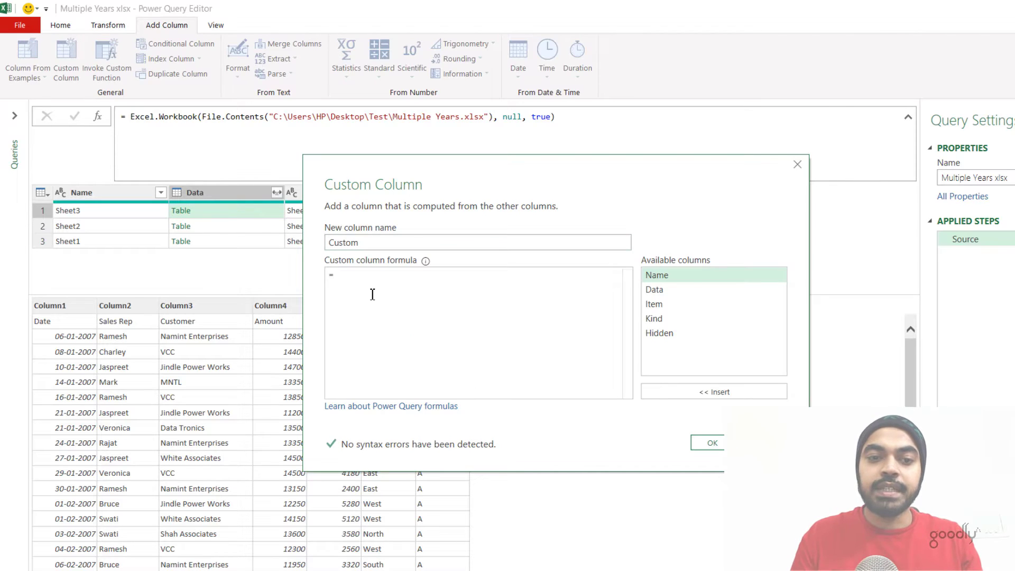
pyautogui.write('Table.Promo')
pyautogui.press('Tab')
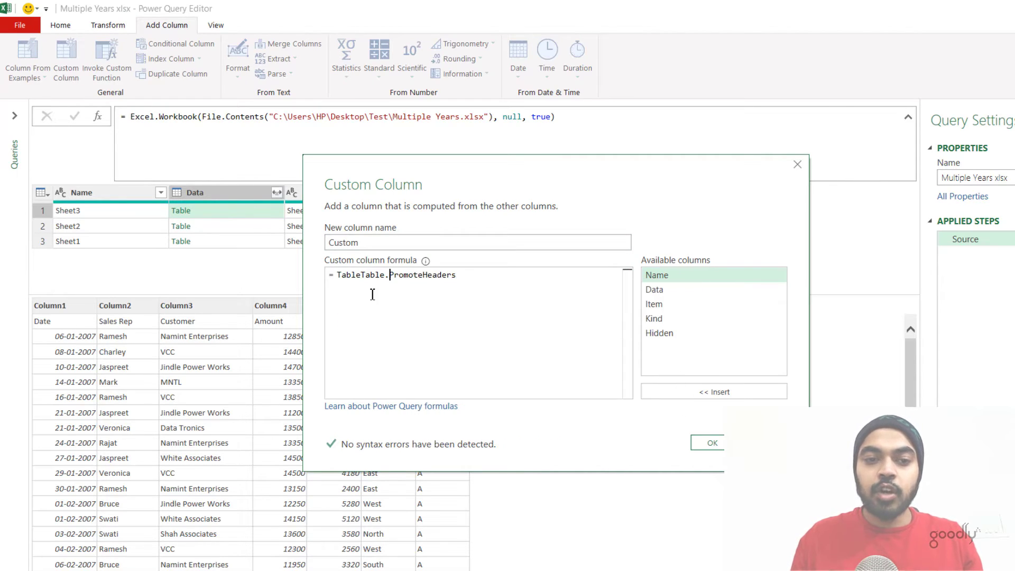
pyautogui.hotkey('shift', 'Right')
pyautogui.hotkey('shift', 'Right')
pyautogui.hotkey('shift', 'Right')
pyautogui.hotkey('shift', 'Right')
pyautogui.press('Delete')
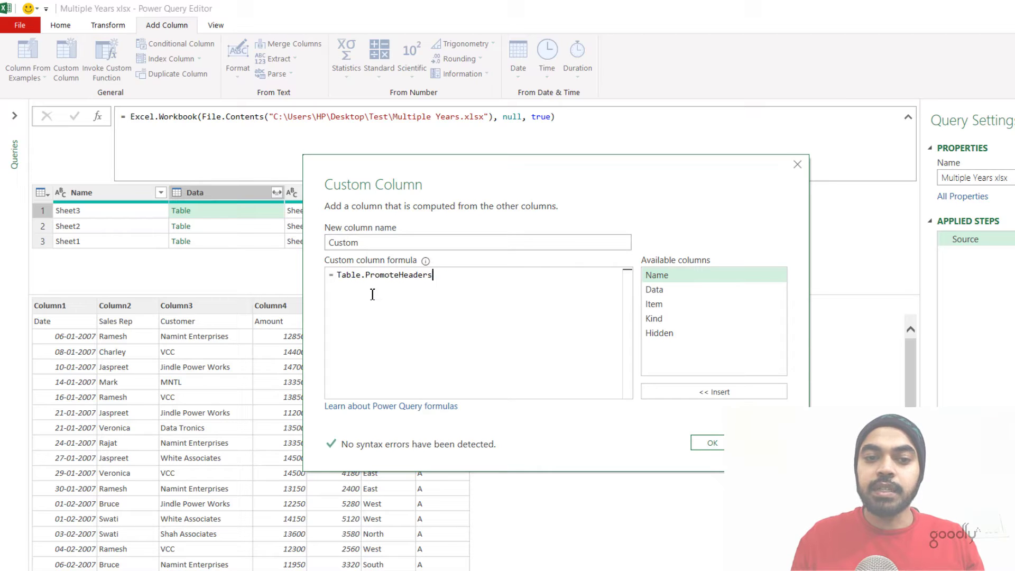
pyautogui.press('End')
pyautogui.write('(')
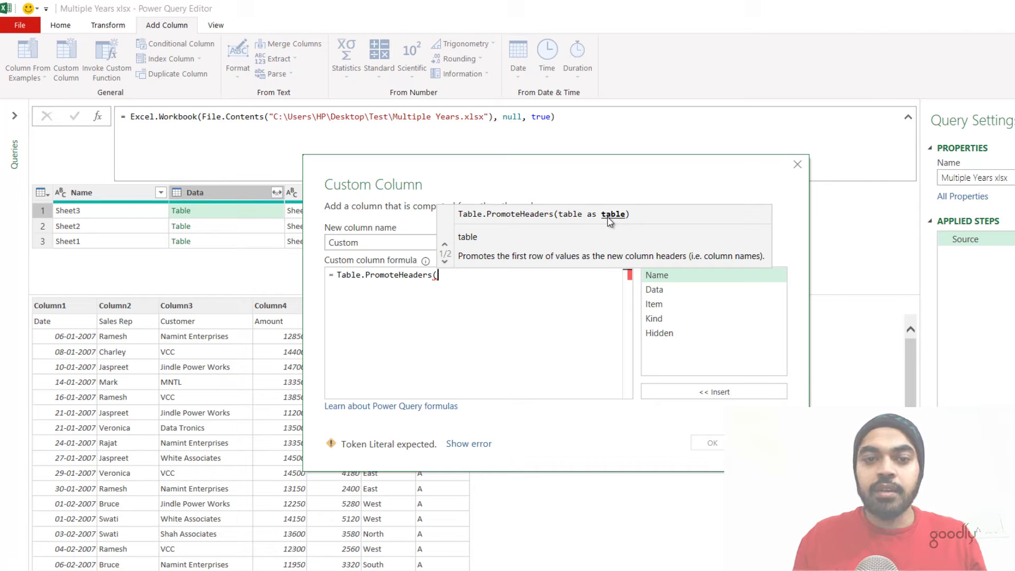
# Complete the custom column formula as Table.PromoteHeaders([Data]) and create the column.
pyautogui.moveTo(505, 167); pyautogui.dragTo(577, 160)
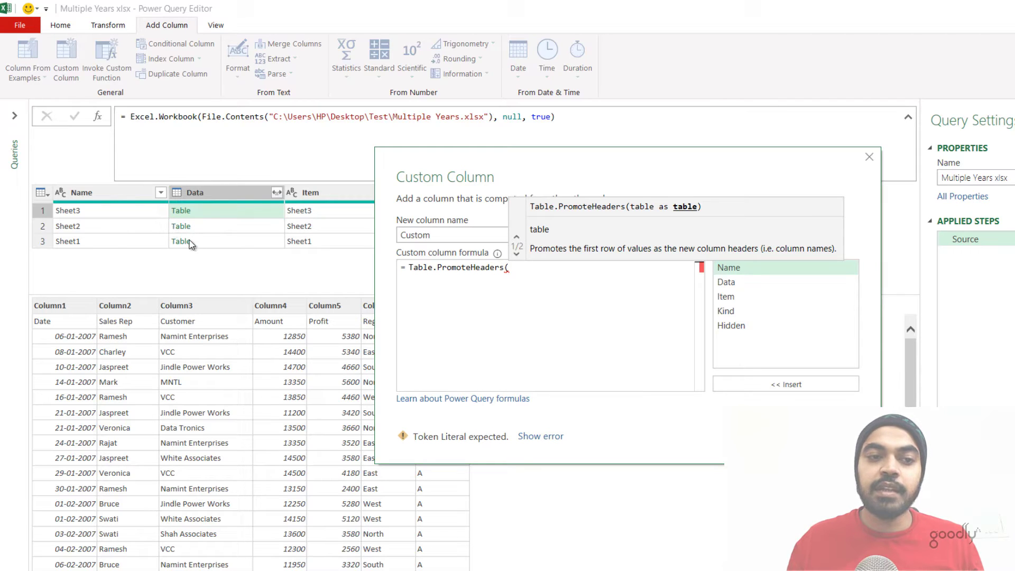
pyautogui.doubleClick(733, 283)
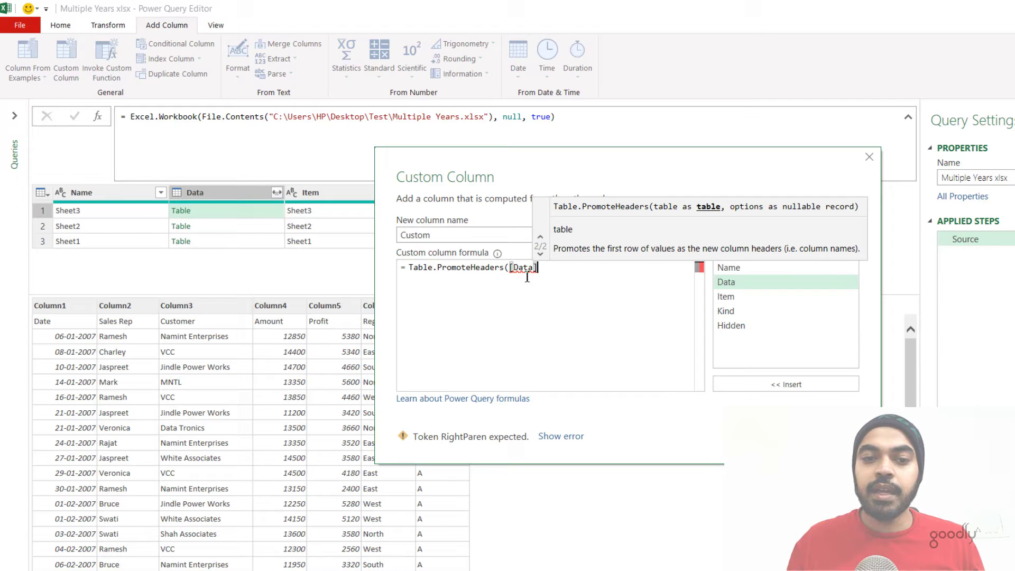
pyautogui.moveTo(420, 271); pyautogui.dragTo(537, 268)
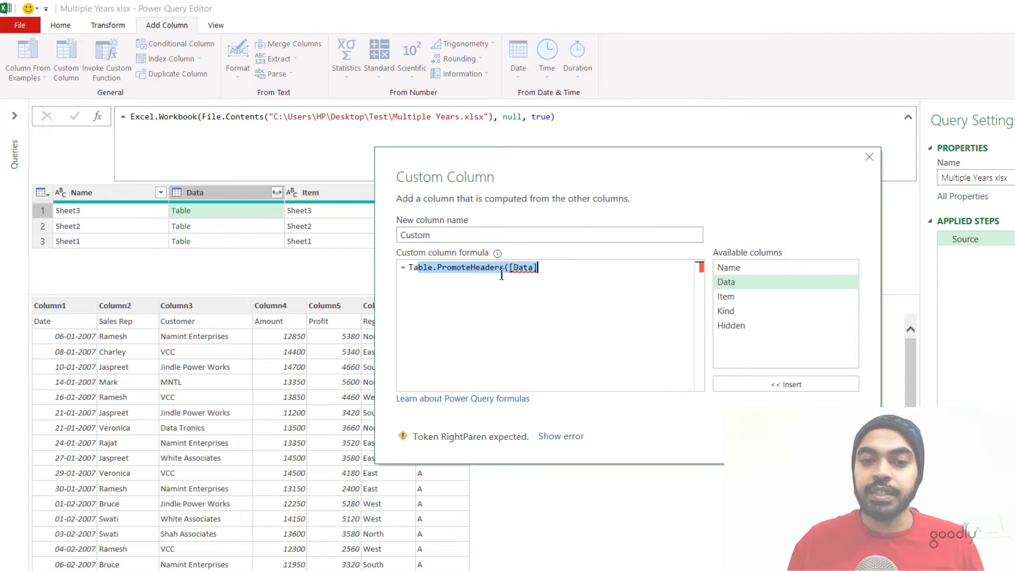
pyautogui.click(577, 266)
pyautogui.write(')')
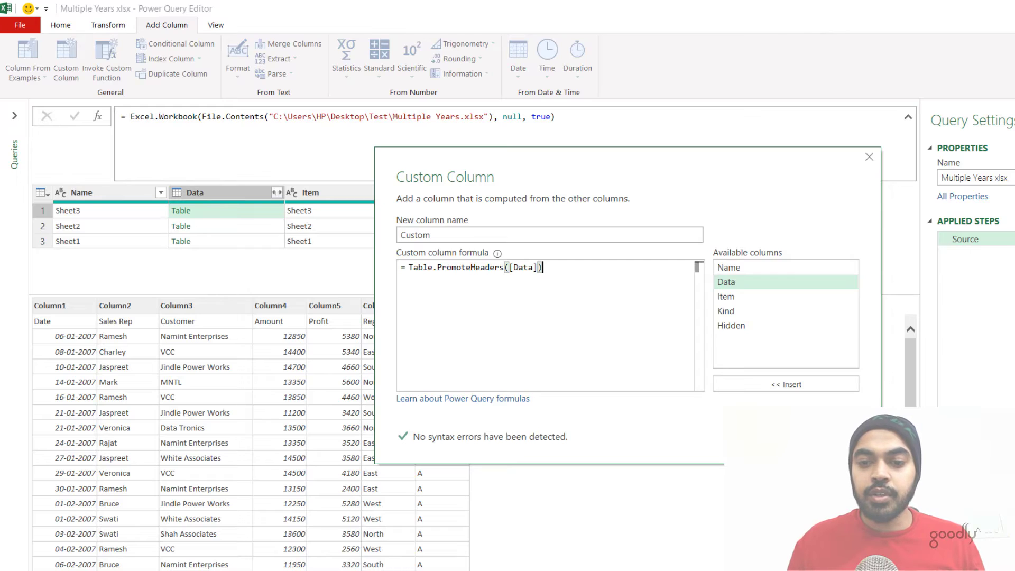
pyautogui.click(769, 441)
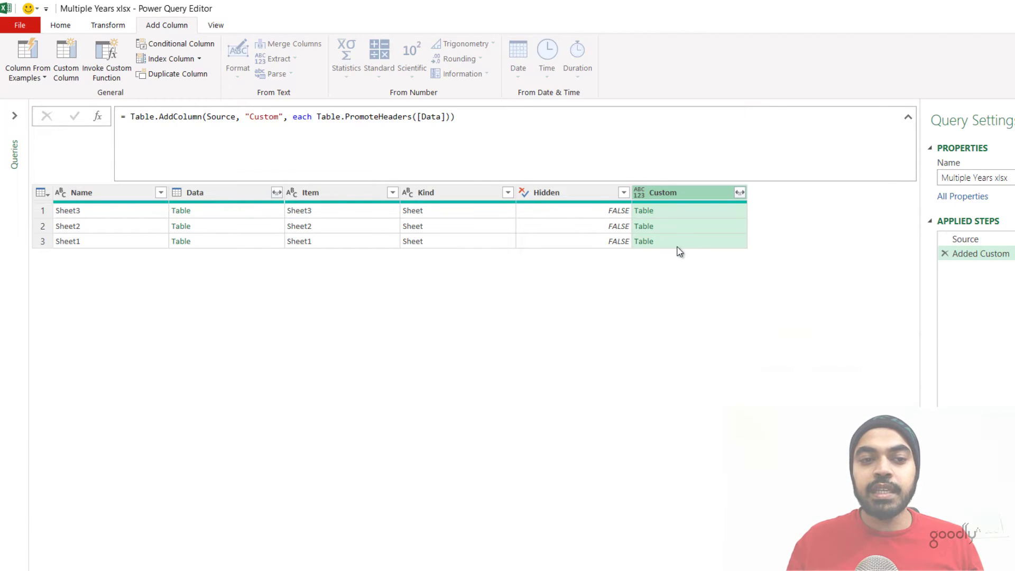
# Compare the nested Sheet3 tables in the Data and Custom columns and remove all columns except Custom.
pyautogui.click(202, 212)
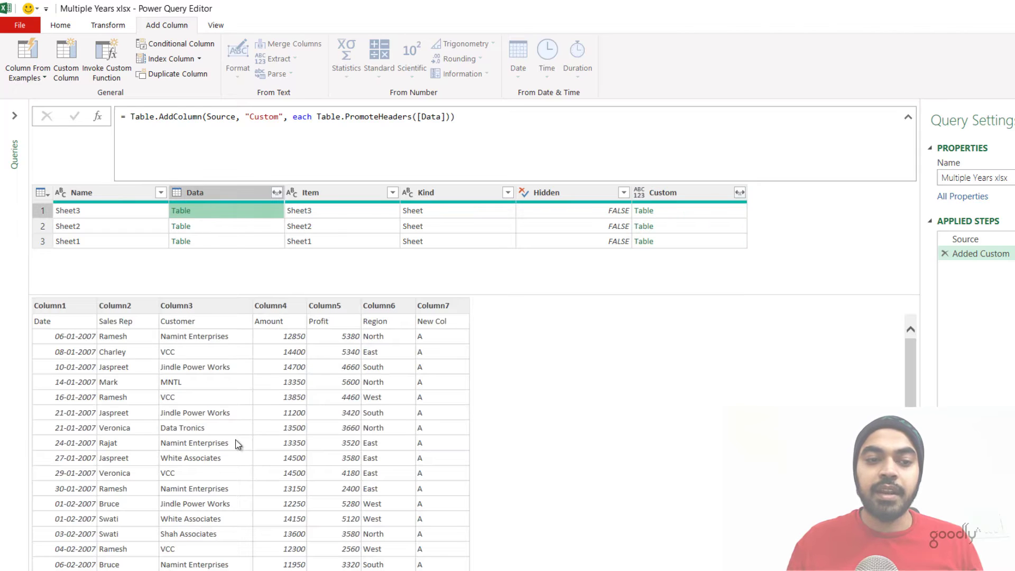
pyautogui.click(691, 213)
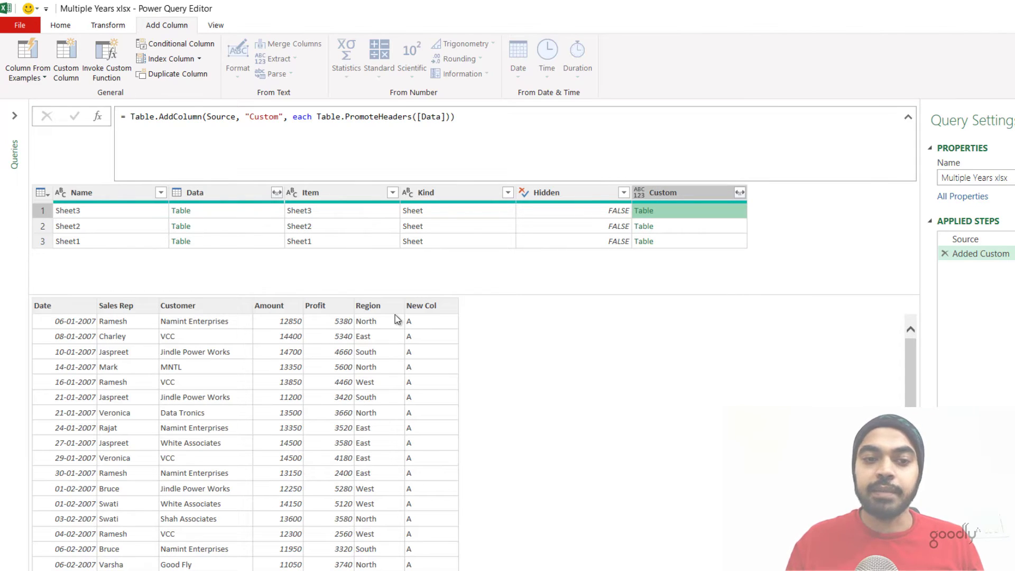
pyautogui.click(687, 191)
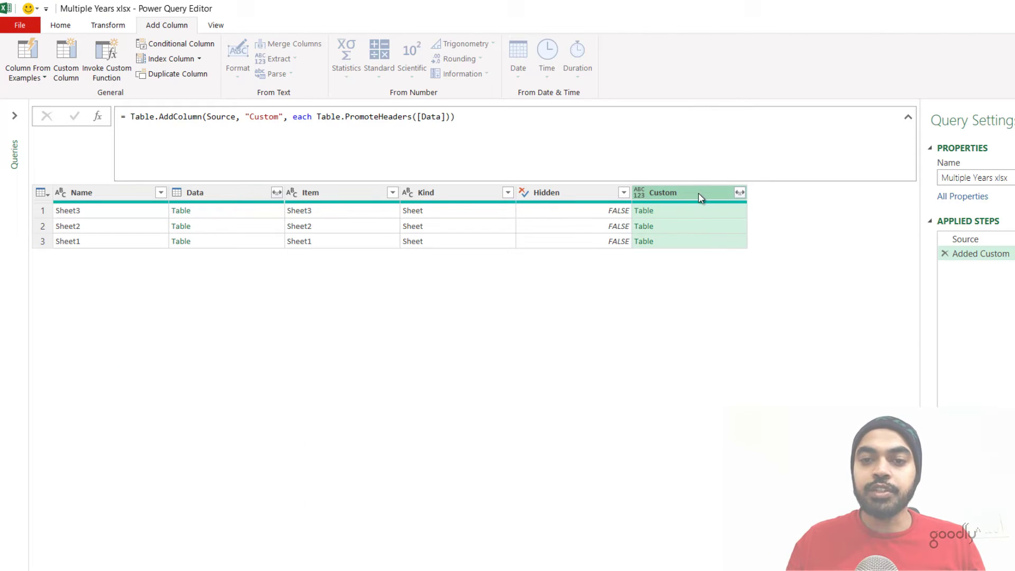
pyautogui.rightClick(700, 197)
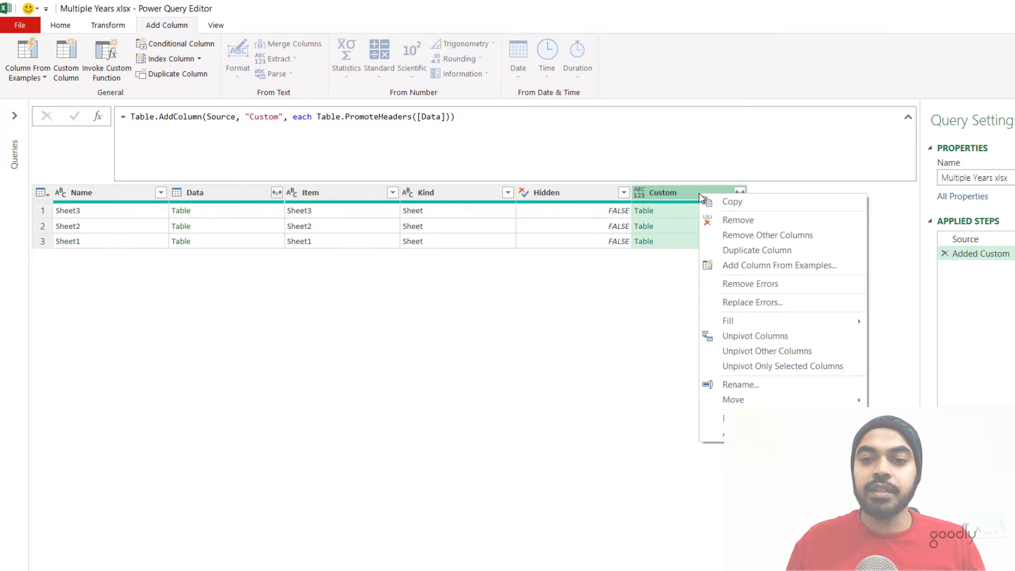
pyautogui.click(725, 234)
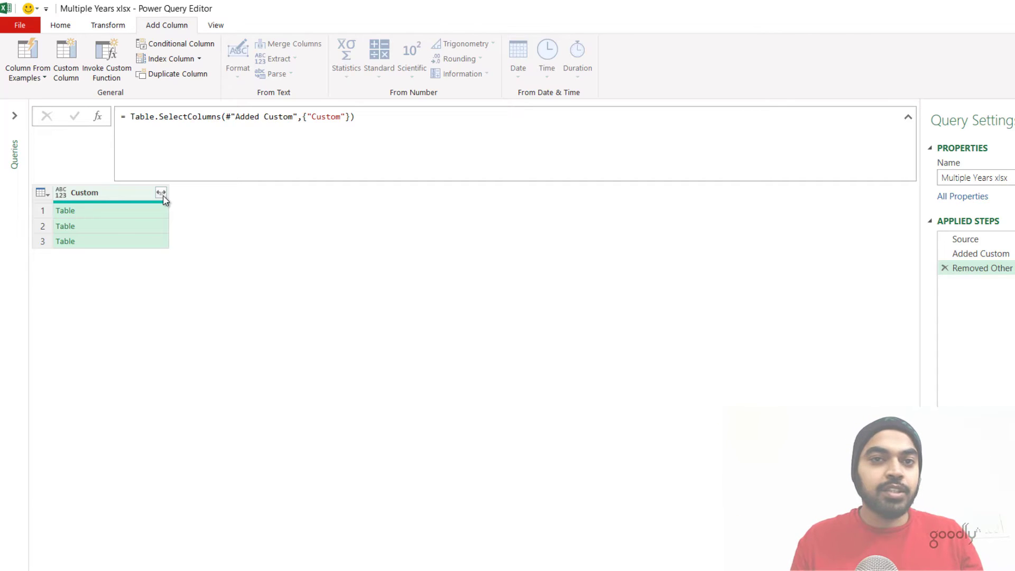
# Add a new formula step based on Removed Other Columns and put Table.Combine( in front of the step reference.
pyautogui.click(97, 118)
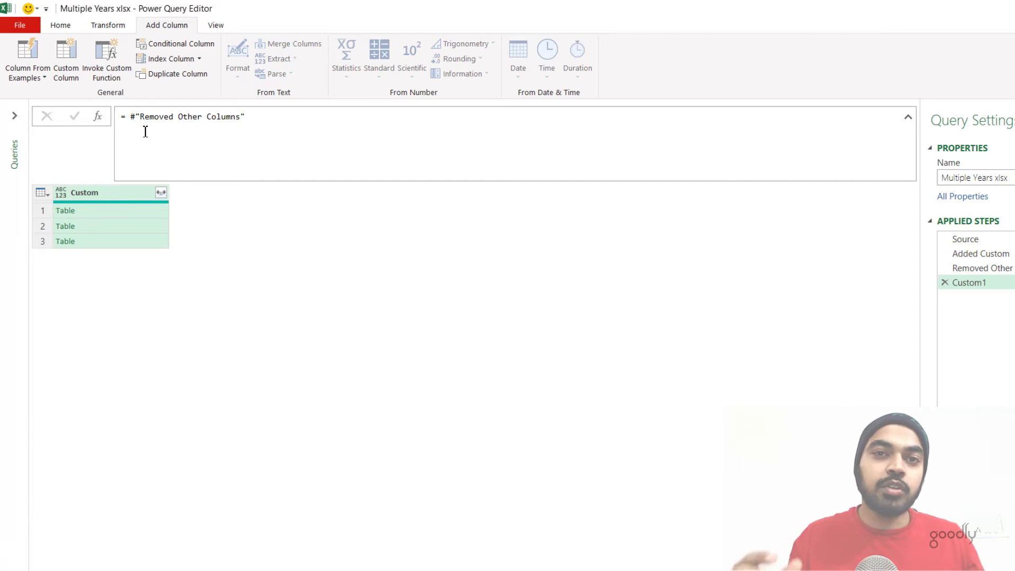
pyautogui.click(135, 118)
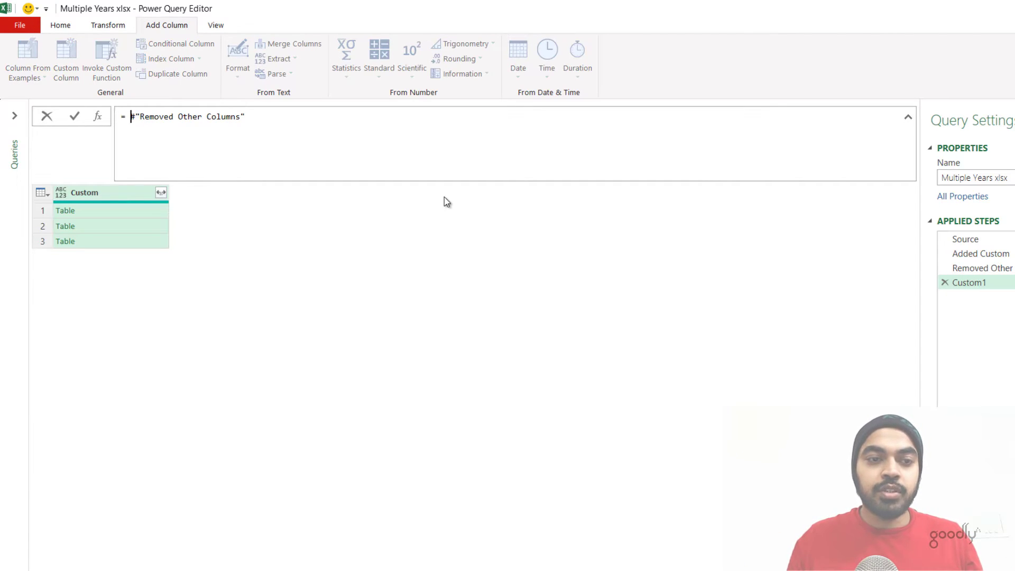
pyautogui.write('Table')
pyautogui.write('.Combine(')
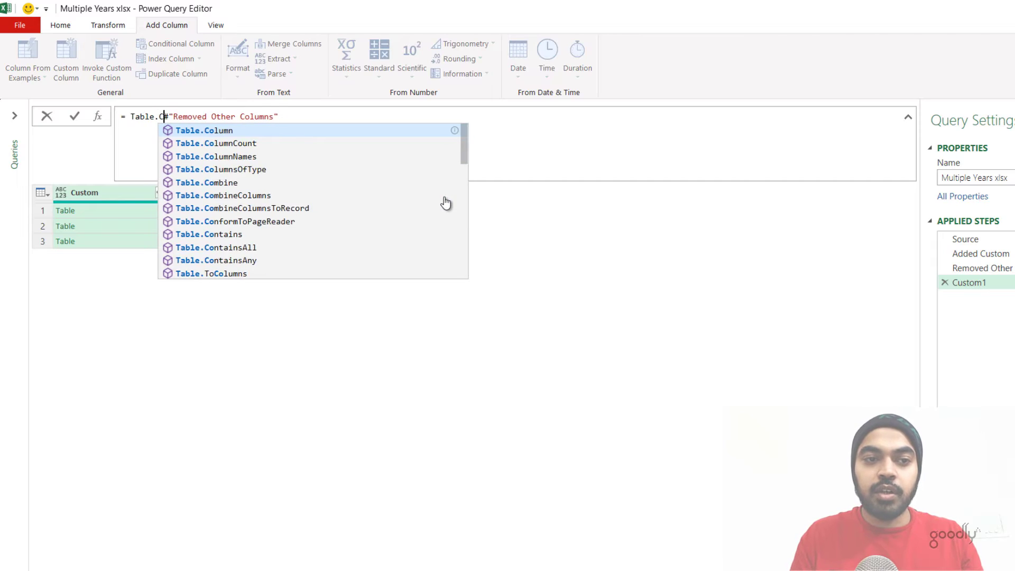
pyautogui.moveTo(202, 117); pyautogui.dragTo(231, 120)
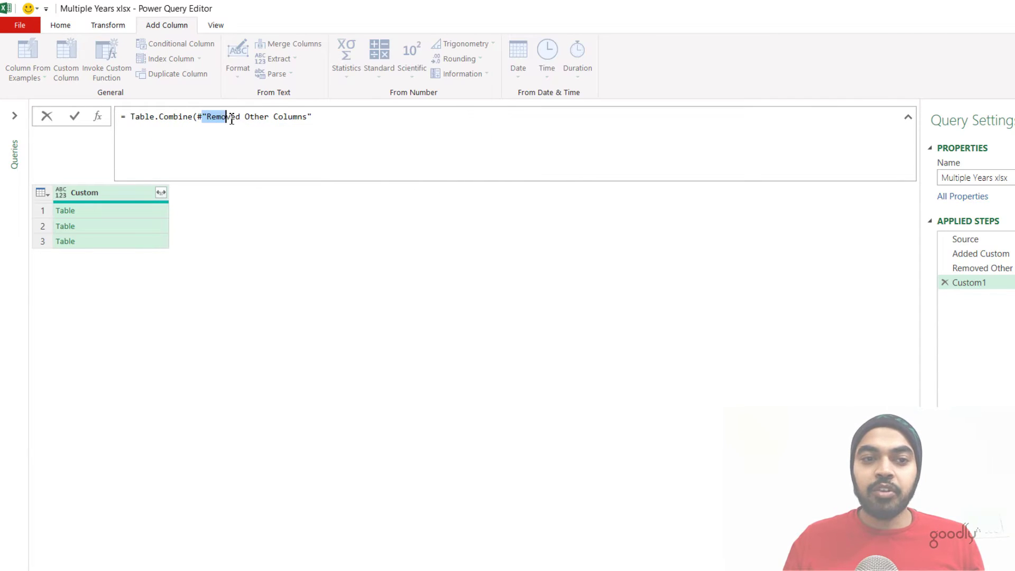
pyautogui.click(265, 118)
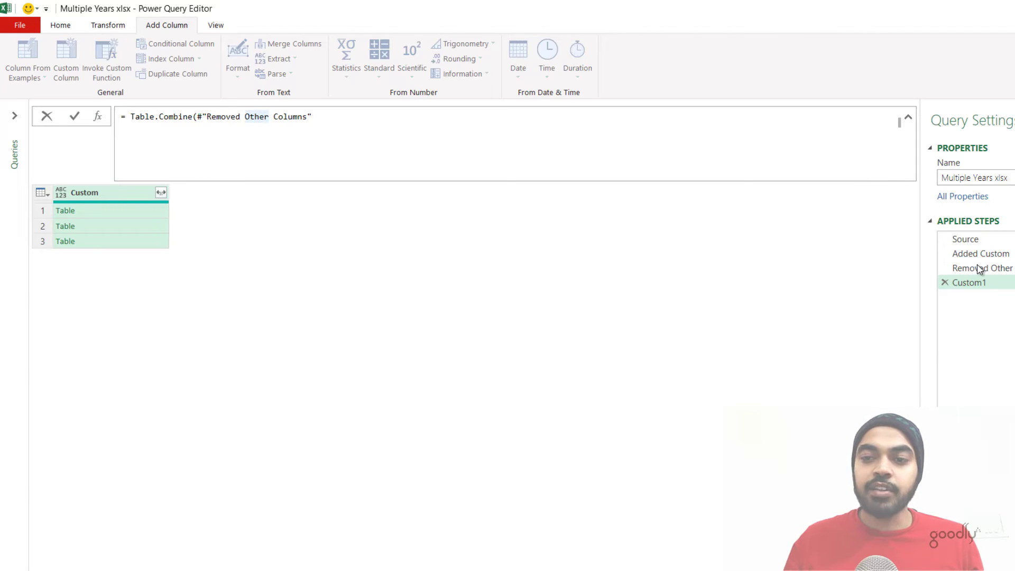
# Complete the Custom1 step's formula as Table.Combine(#"Removed Other Columns"[Custom]) and apply it.
pyautogui.click(979, 270)
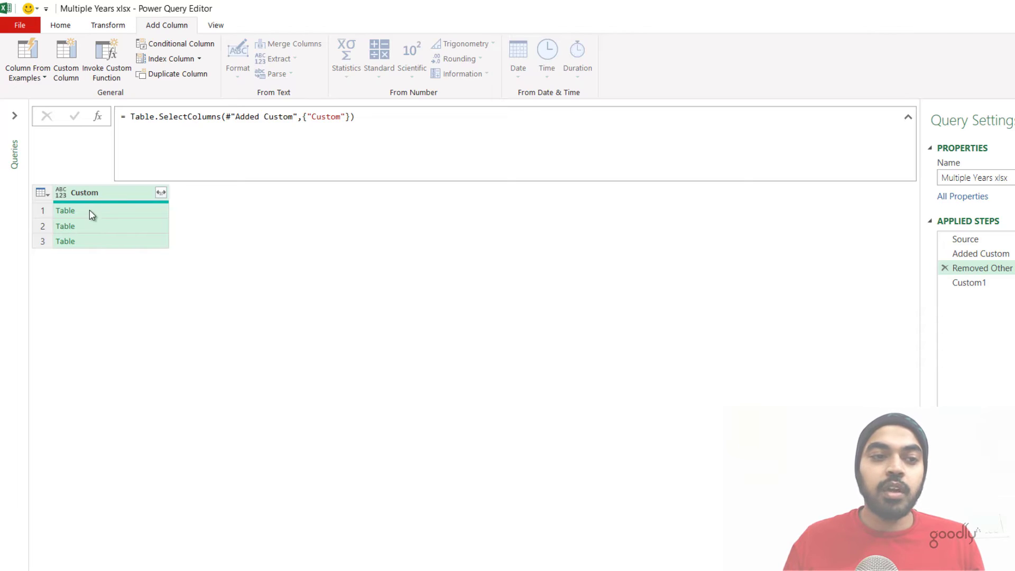
pyautogui.click(985, 285)
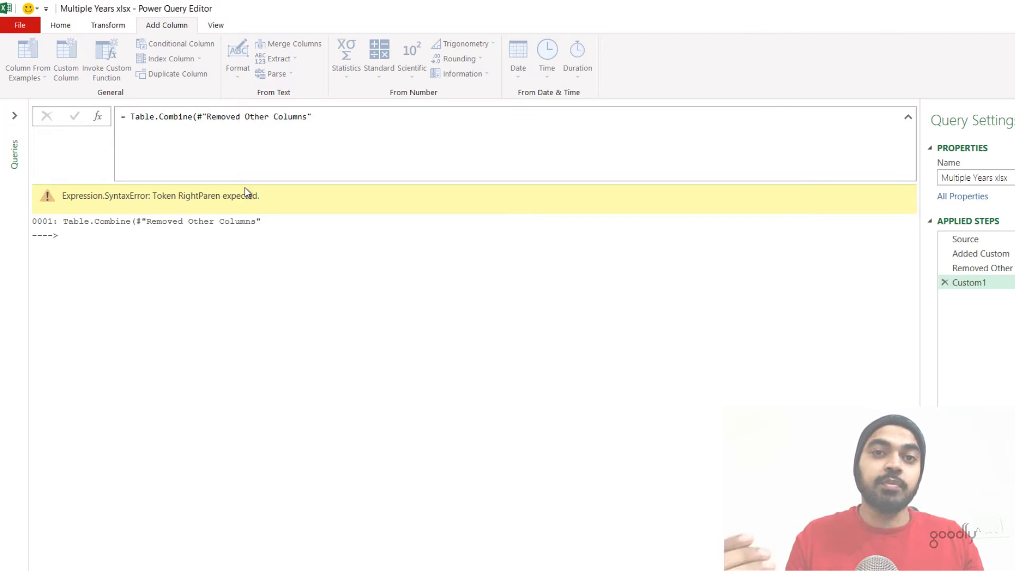
pyautogui.click(1000, 271)
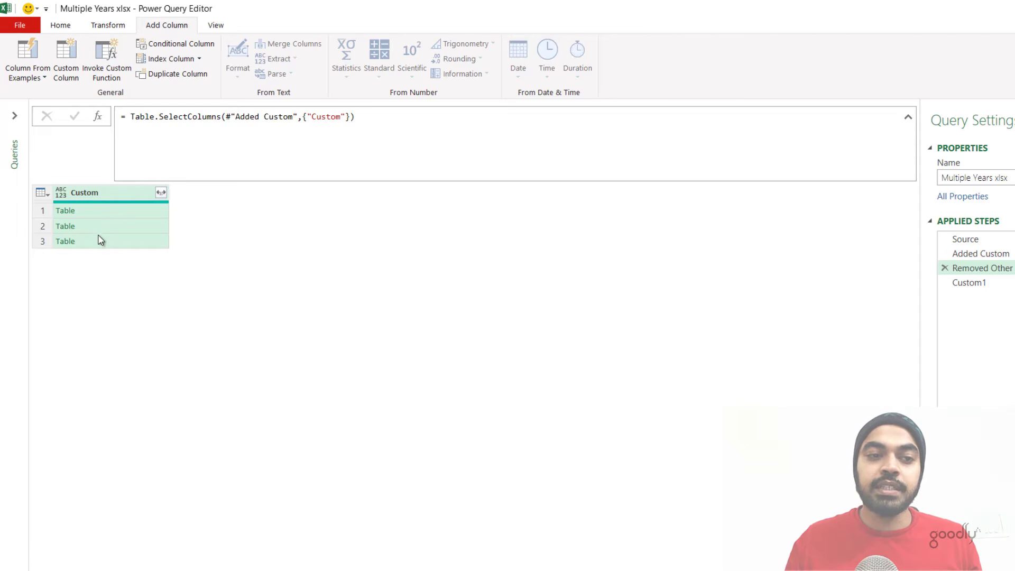
pyautogui.click(1002, 285)
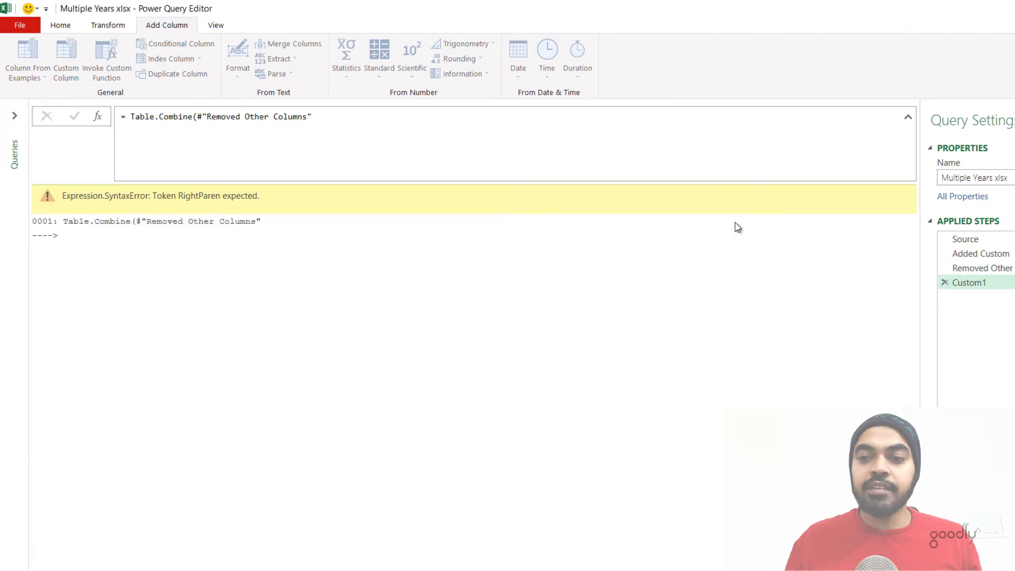
pyautogui.click(338, 115)
pyautogui.write('[')
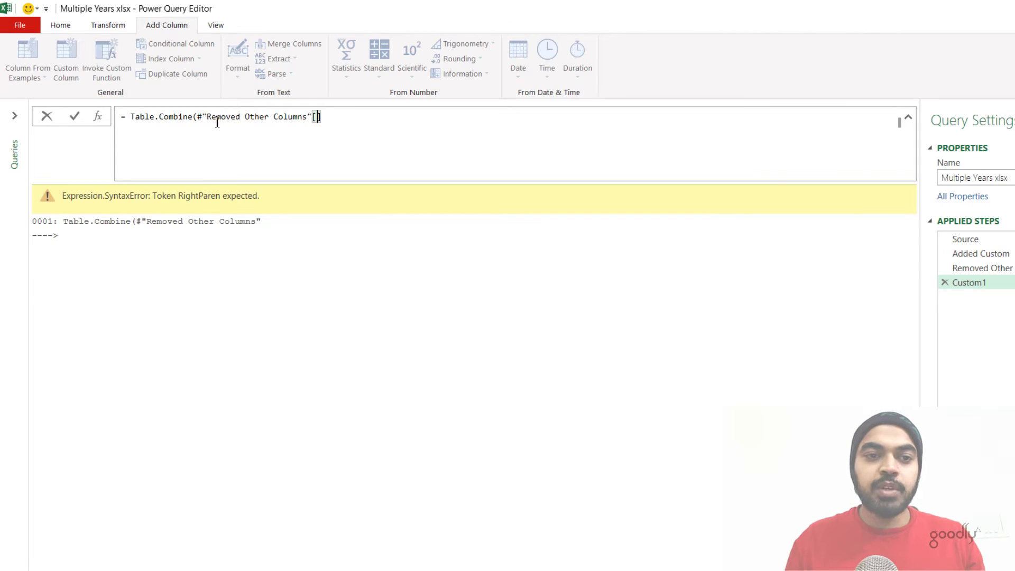
pyautogui.press('Delete')
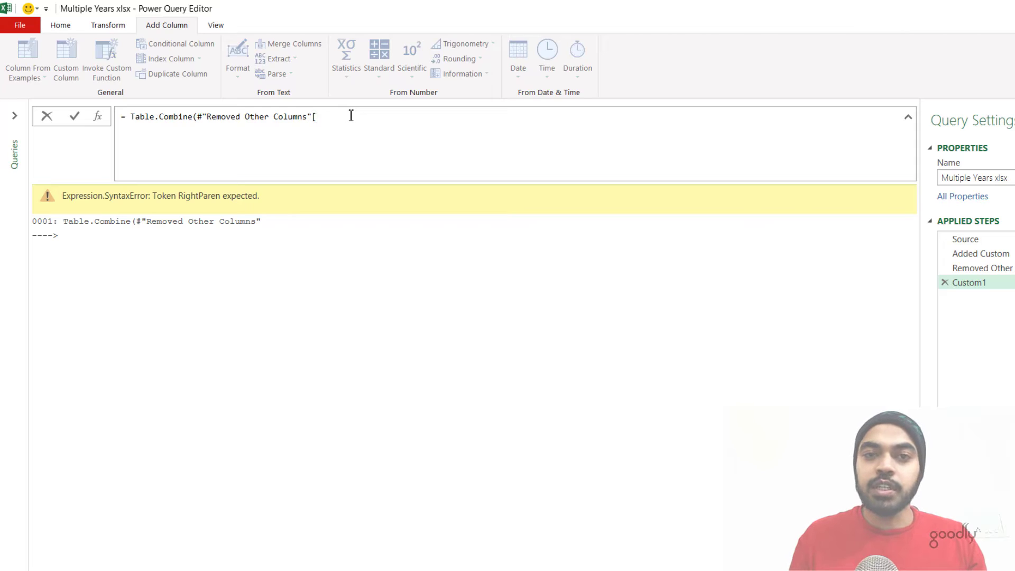
pyautogui.write('Cu')
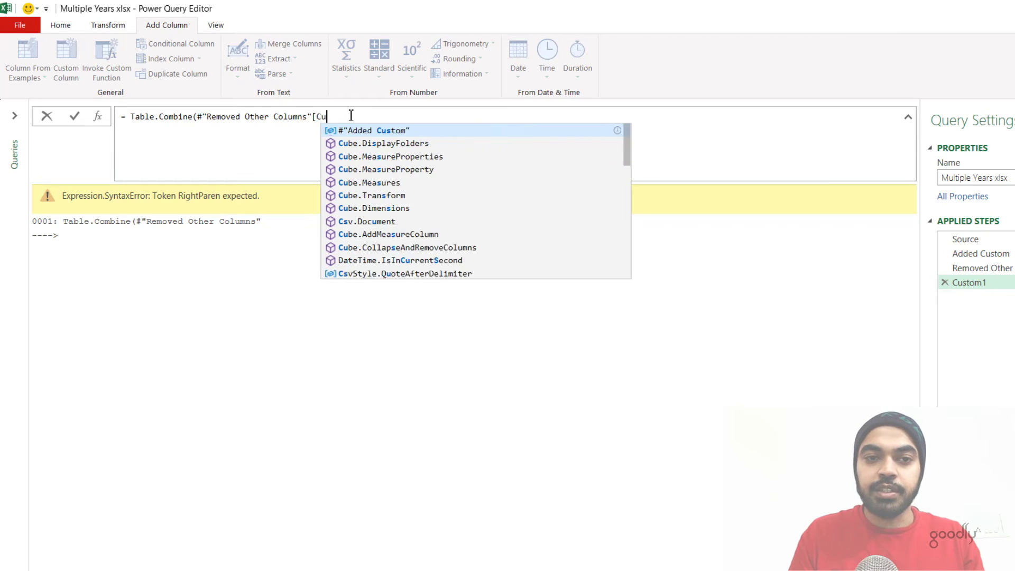
pyautogui.write('stom')
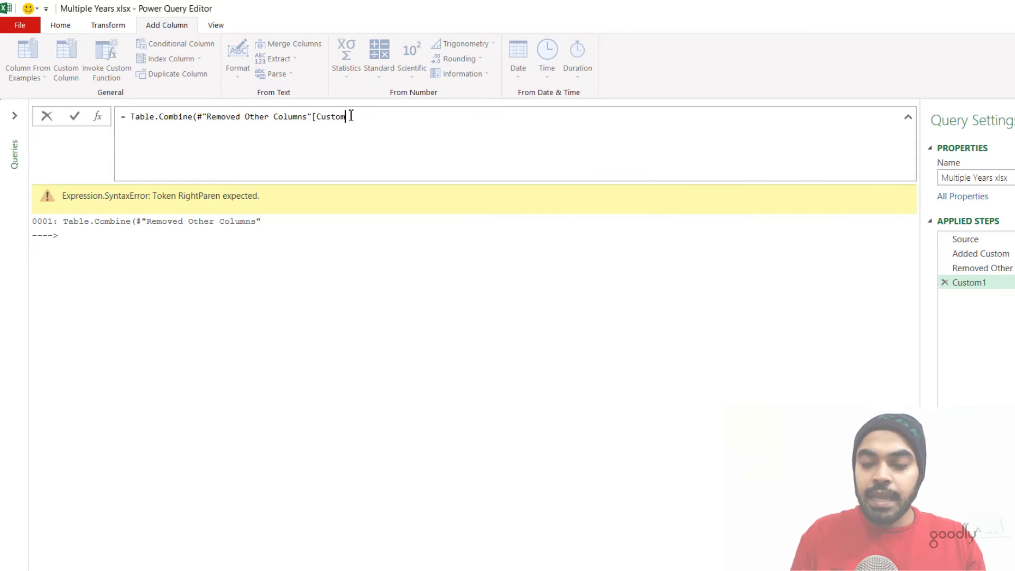
pyautogui.write('])')
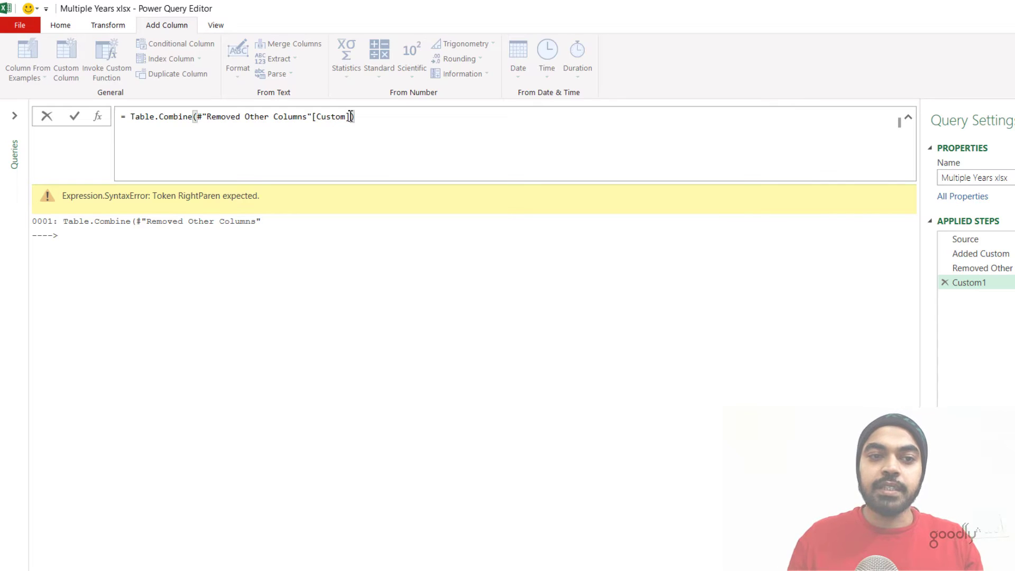
pyautogui.doubleClick(334, 118)
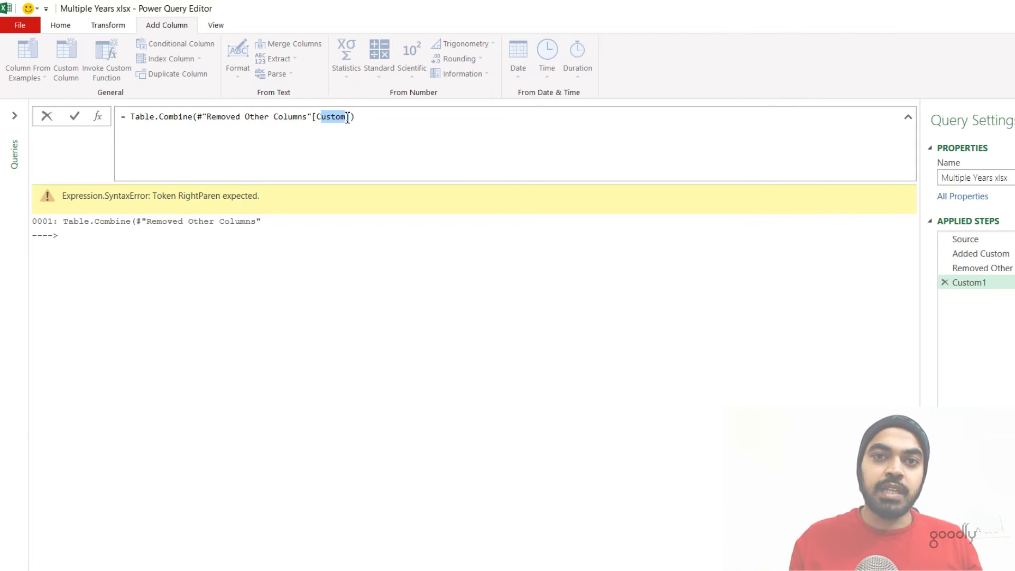
pyautogui.click(346, 117)
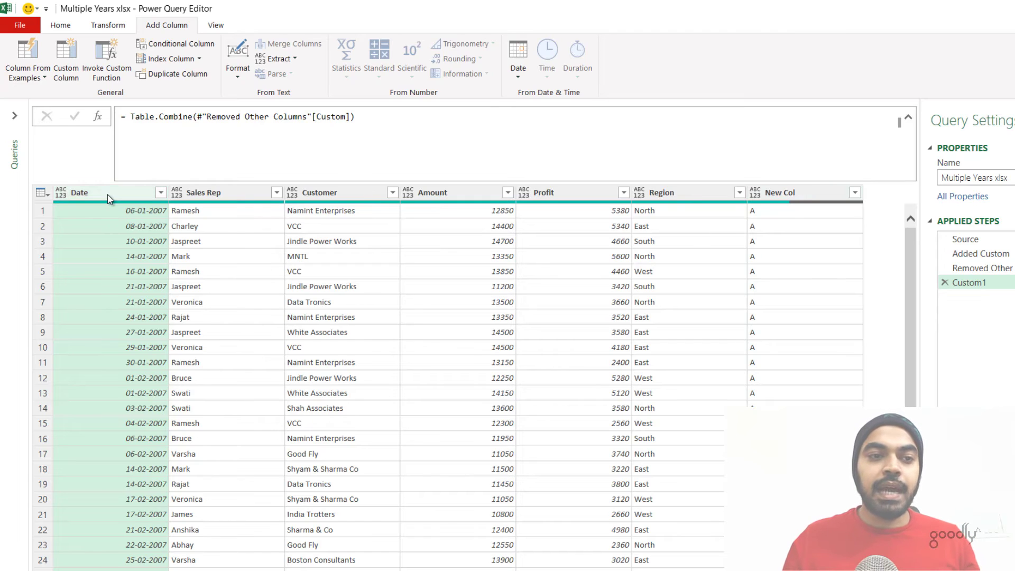
# Detect the data types of all columns in the combined table.
pyautogui.hotkey('ctrl', 'a')
pyautogui.click(112, 25)
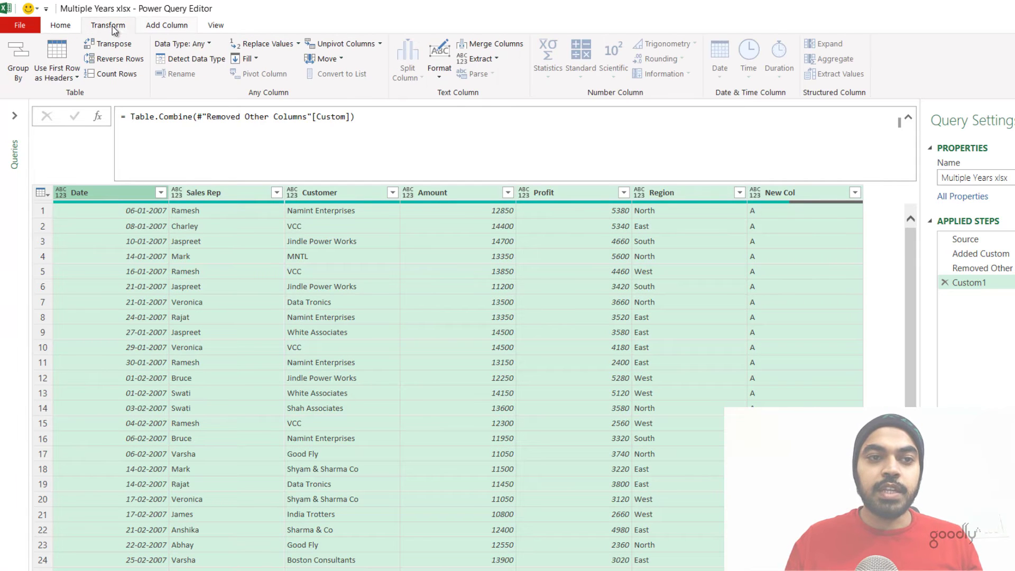
pyautogui.click(194, 59)
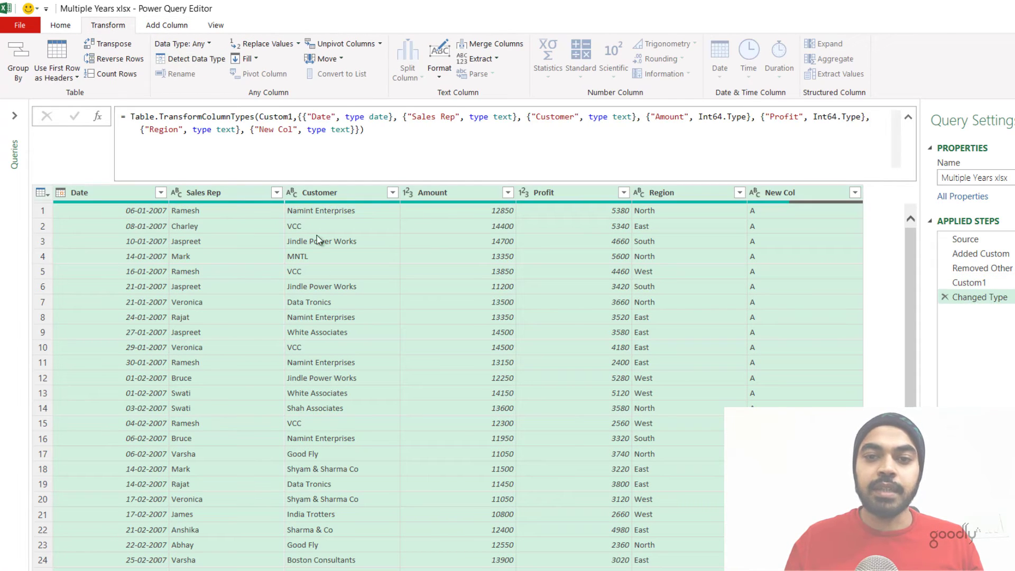
# Close the query editor, load the combined query to the worksheet and check the New Col column in the output table.
pyautogui.click(63, 26)
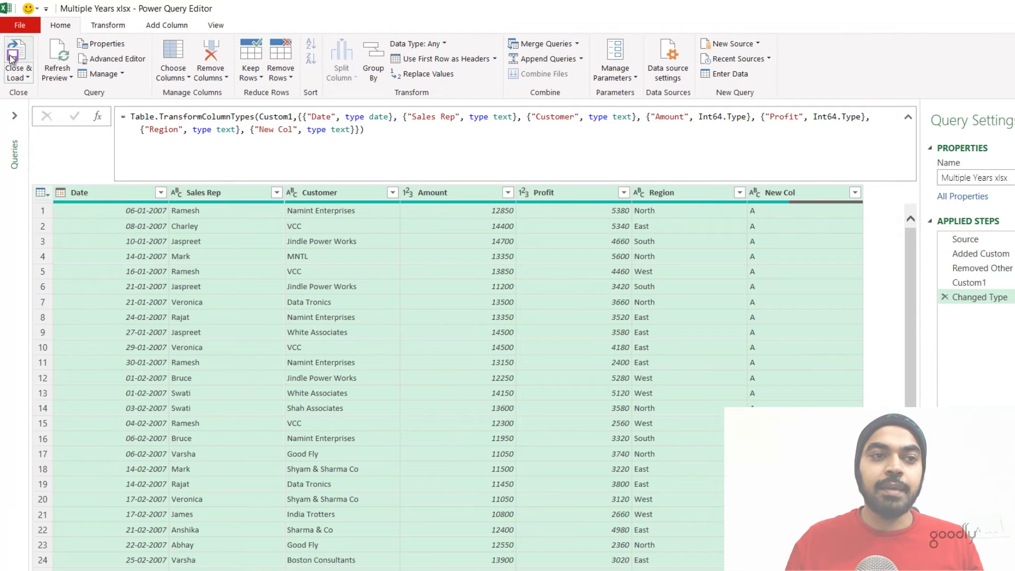
pyautogui.click(14, 55)
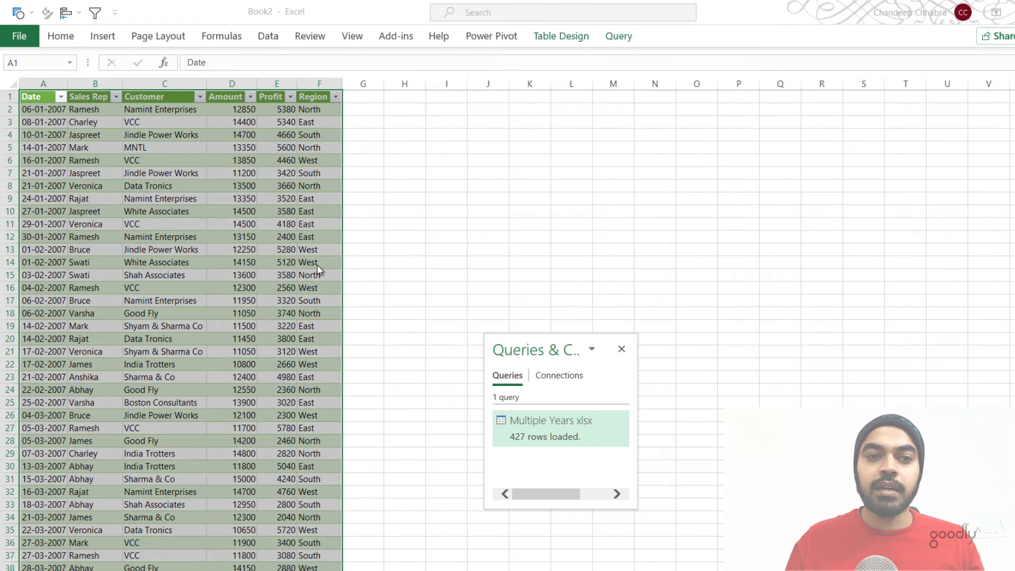
pyautogui.click(338, 351)
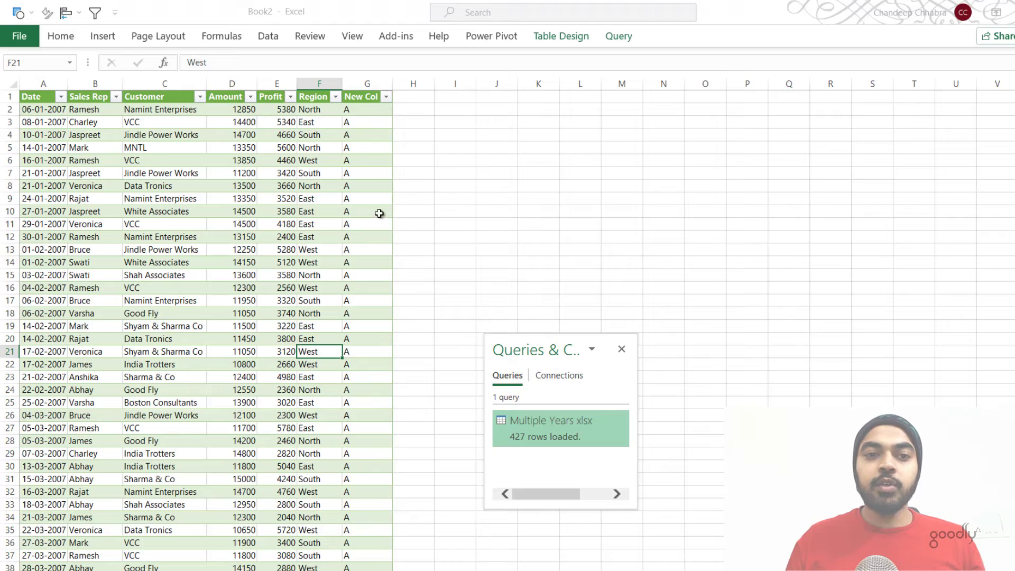
pyautogui.click(379, 249)
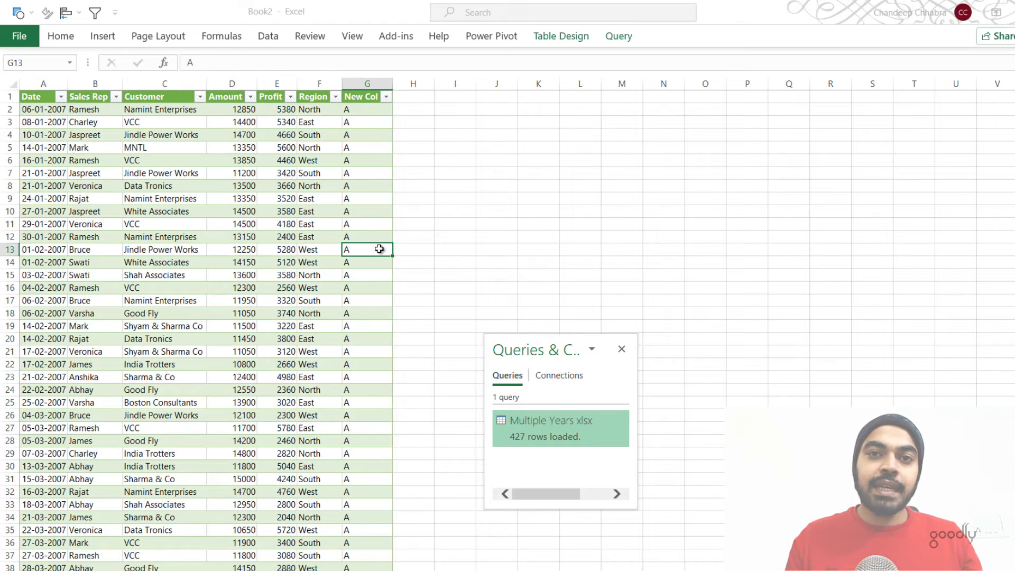
# Switch to the Multiple Years workbook and add the header Category in cell G1 of Sheet2.
pyautogui.hotkey('alt', 'Tab')
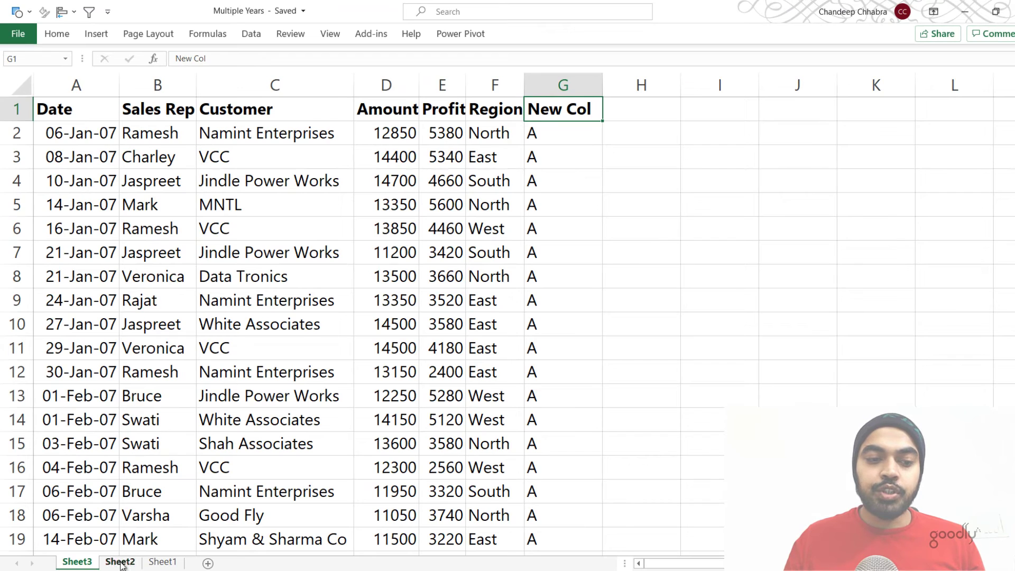
pyautogui.click(120, 562)
pyautogui.click(426, 215)
pyautogui.hotkey('ctrl', 'Up')
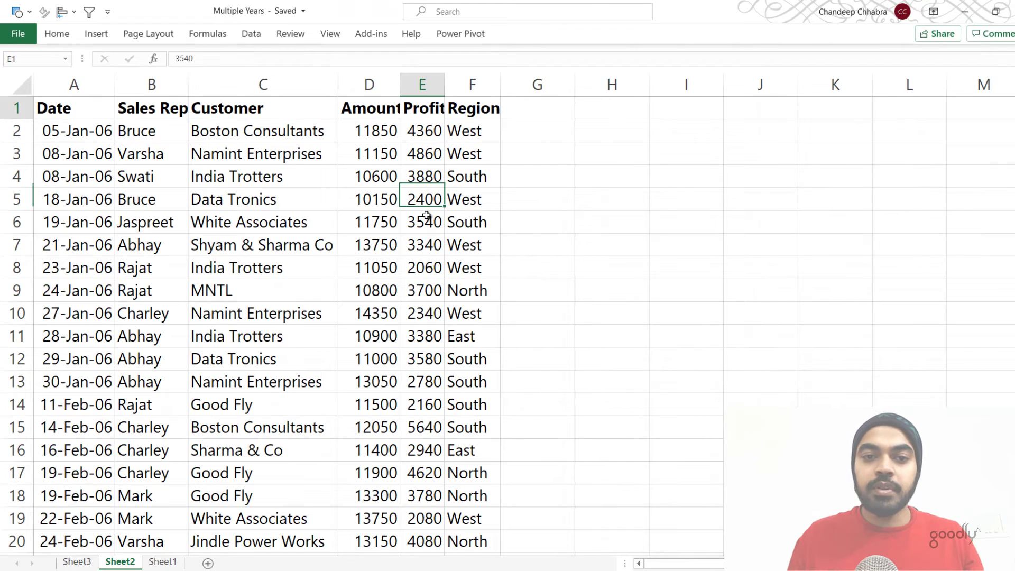
pyautogui.press('Right')
pyautogui.press('Right')
pyautogui.write('Category')
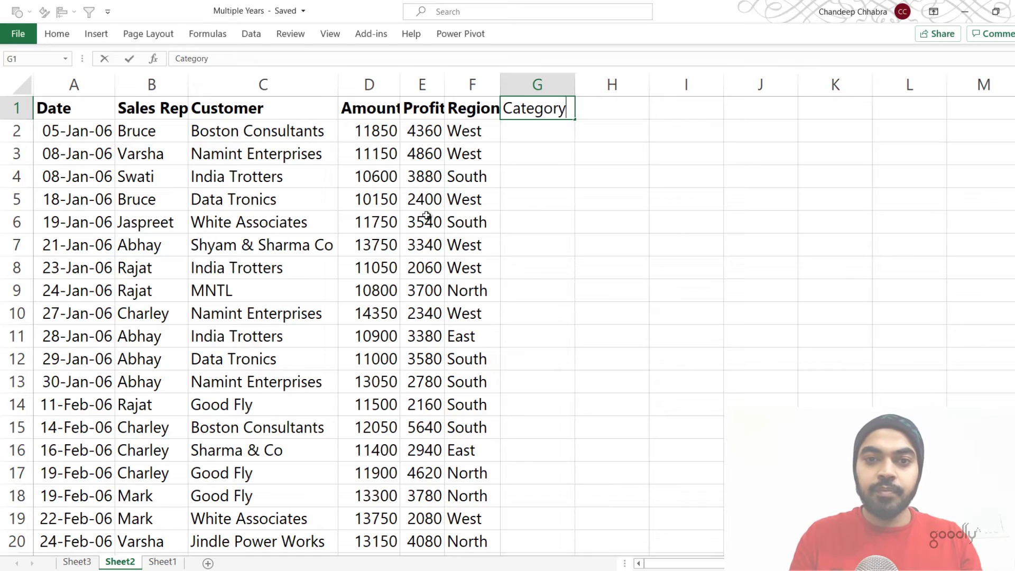
pyautogui.press('Return')
# Fill Sheet2's Category column with 1 down to row 134, the last data row, and save the workbook.
pyautogui.press('Left')
pyautogui.hotkey('ctrl', 'Down')
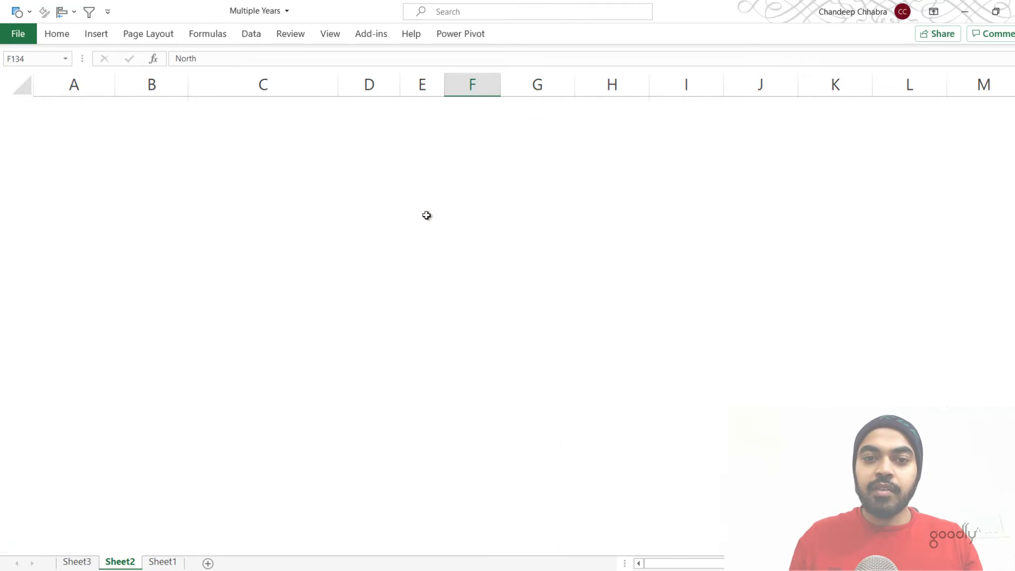
pyautogui.press('Right')
pyautogui.hotkey('ctrl', 'shift', 'Up')
pyautogui.write('1')
pyautogui.hotkey('ctrl', 'Return')
pyautogui.hotkey('ctrl', 'Up')
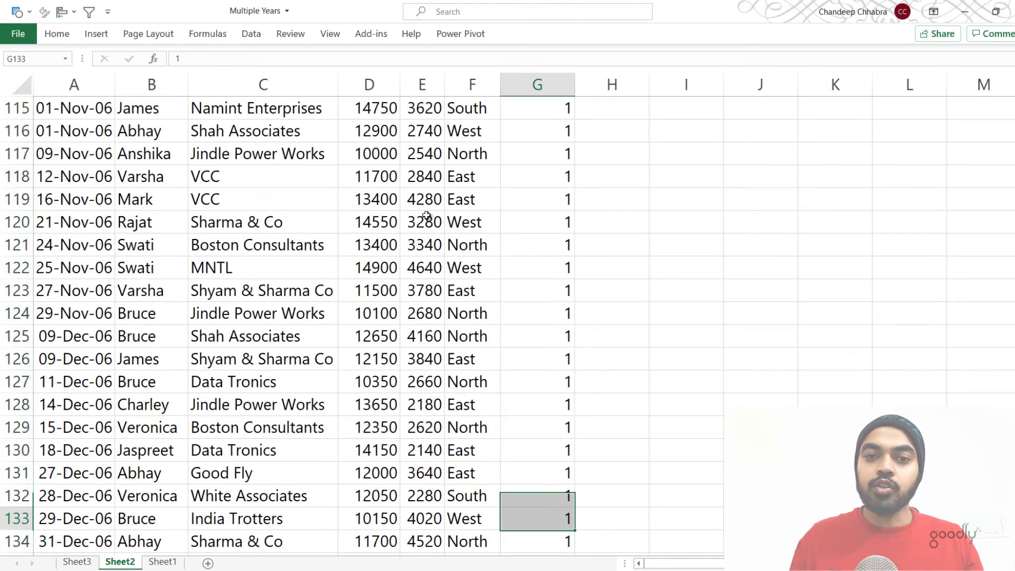
pyautogui.hotkey('ctrl', 's')
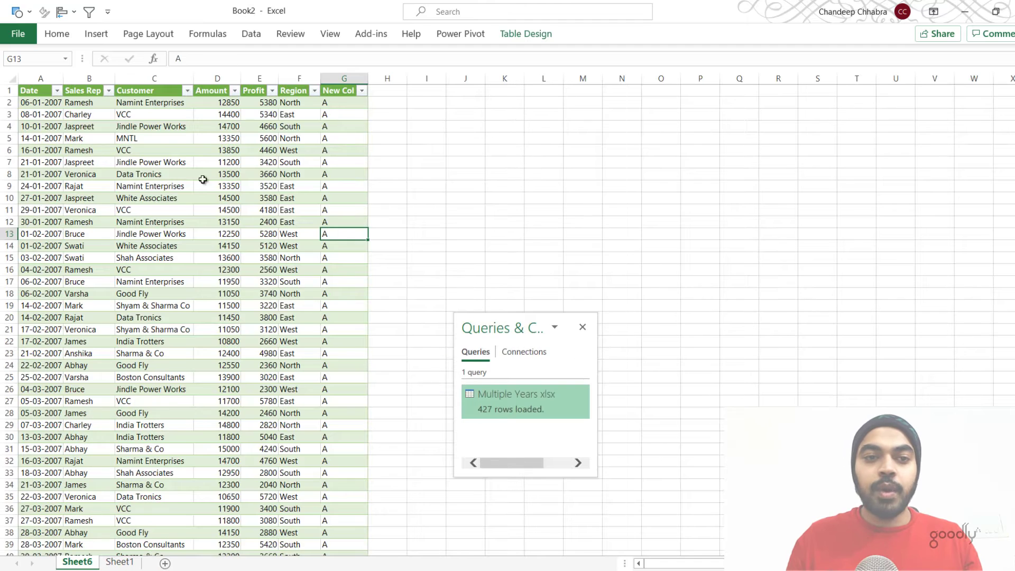
# Return to Book2, refresh the loaded query table and check its Category column.
pyautogui.click(172, 179)
pyautogui.rightClick(164, 178)
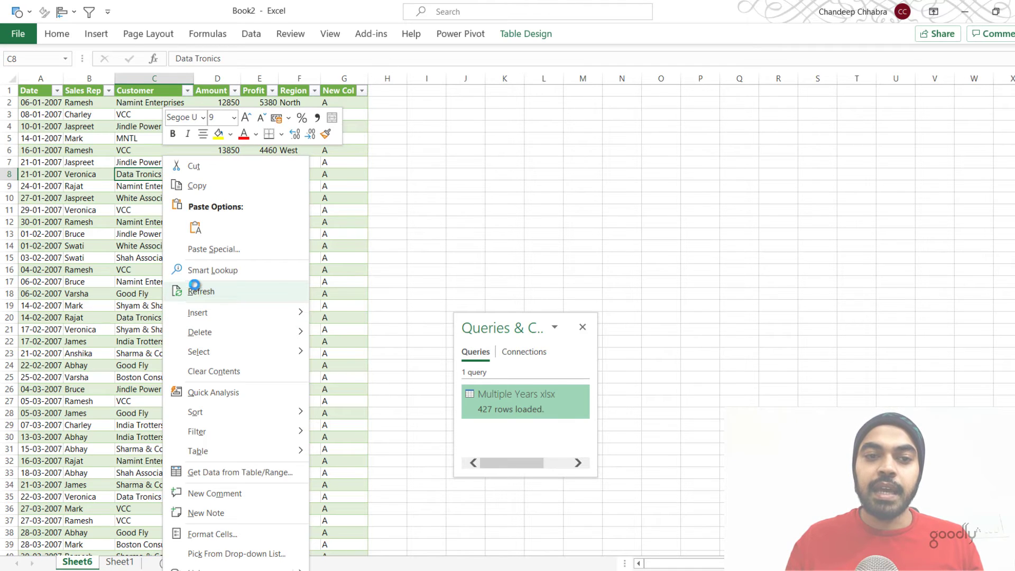
pyautogui.click(196, 289)
pyautogui.click(376, 221)
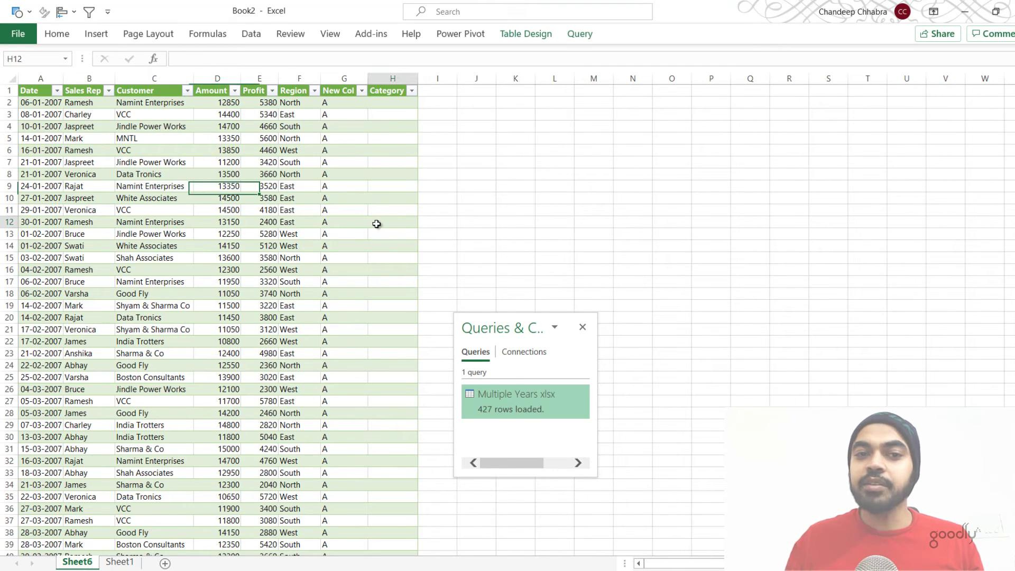
pyautogui.scroll(-2, 376, 224)
pyautogui.scroll(-14, 376, 224)
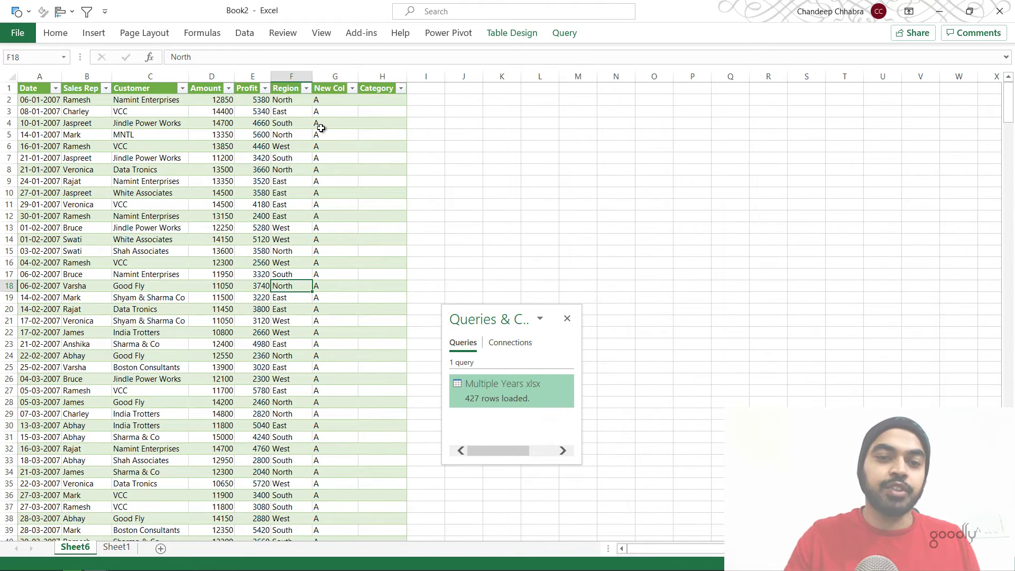
# Reopen the Multiple Years xlsx query and review its Source, Added Custom and Removed Other Columns steps, including Sheet3's nested table in Custom.
pyautogui.doubleClick(507, 391)
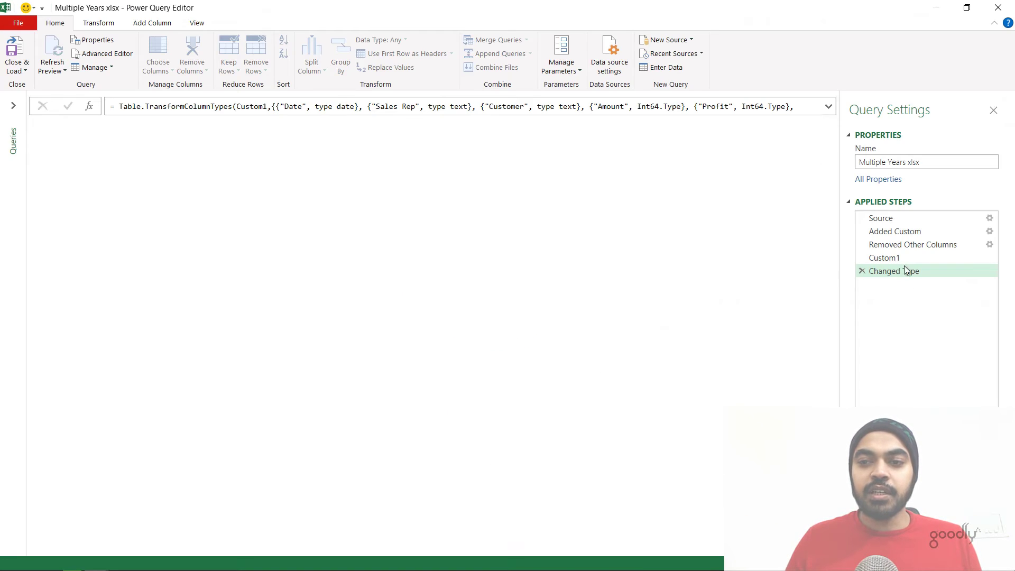
pyautogui.click(891, 219)
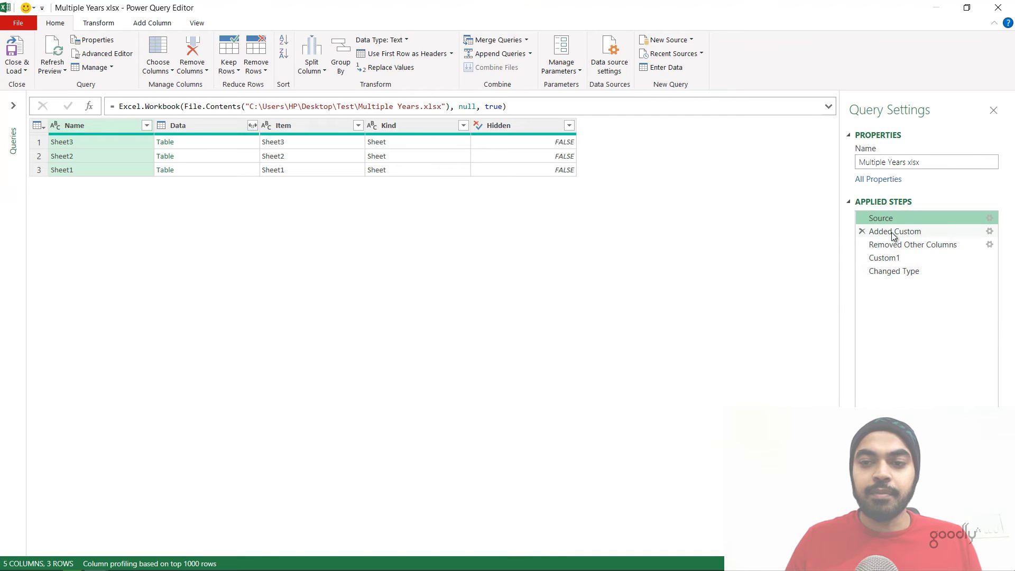
pyautogui.click(891, 232)
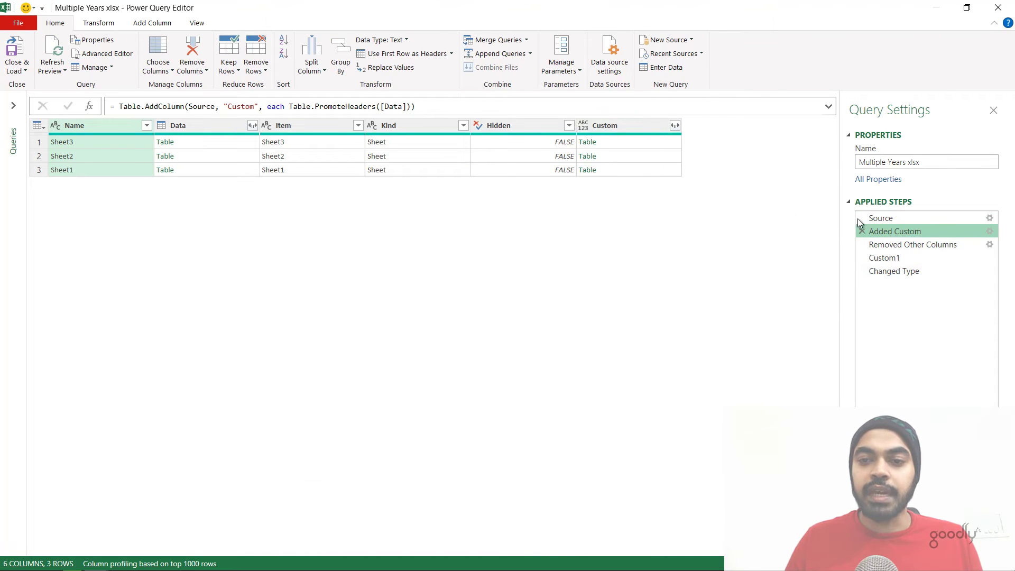
pyautogui.click(908, 244)
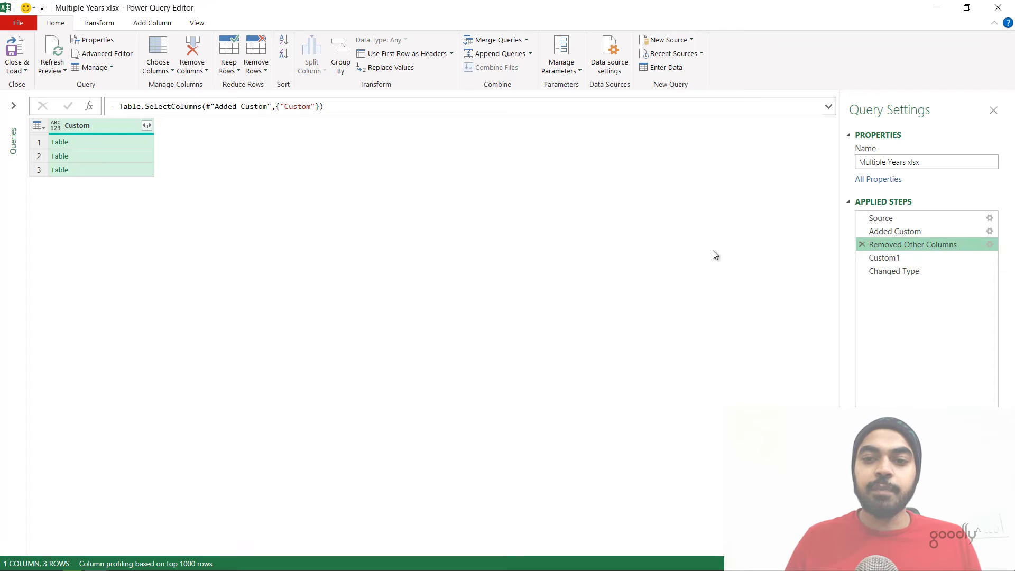
pyautogui.click(905, 233)
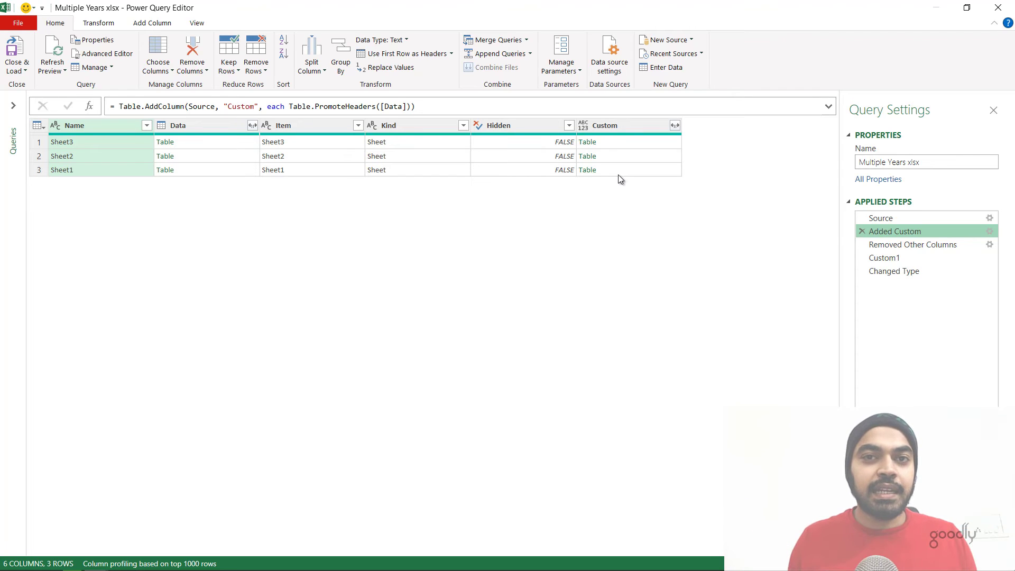
pyautogui.click(123, 157)
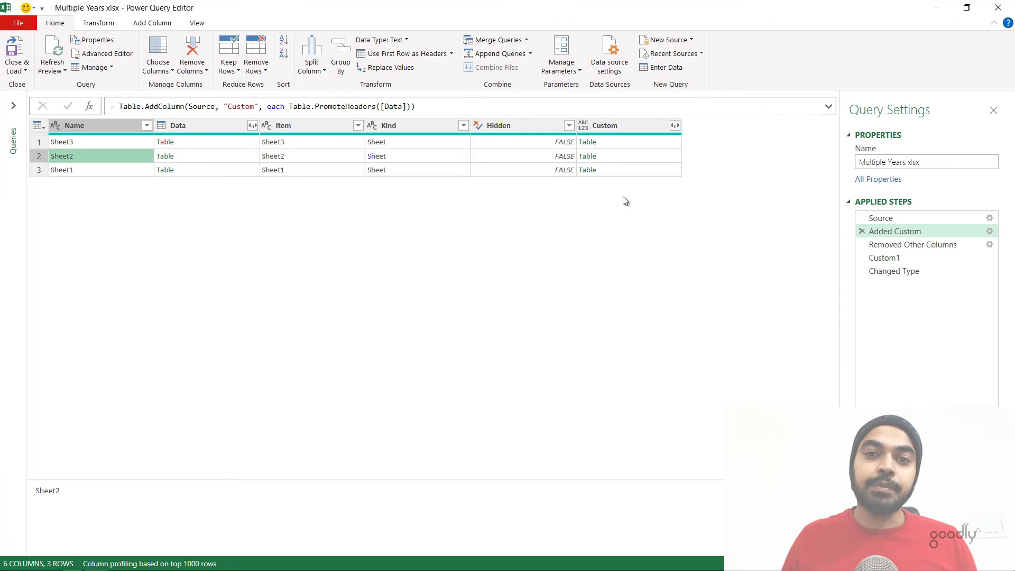
pyautogui.click(622, 144)
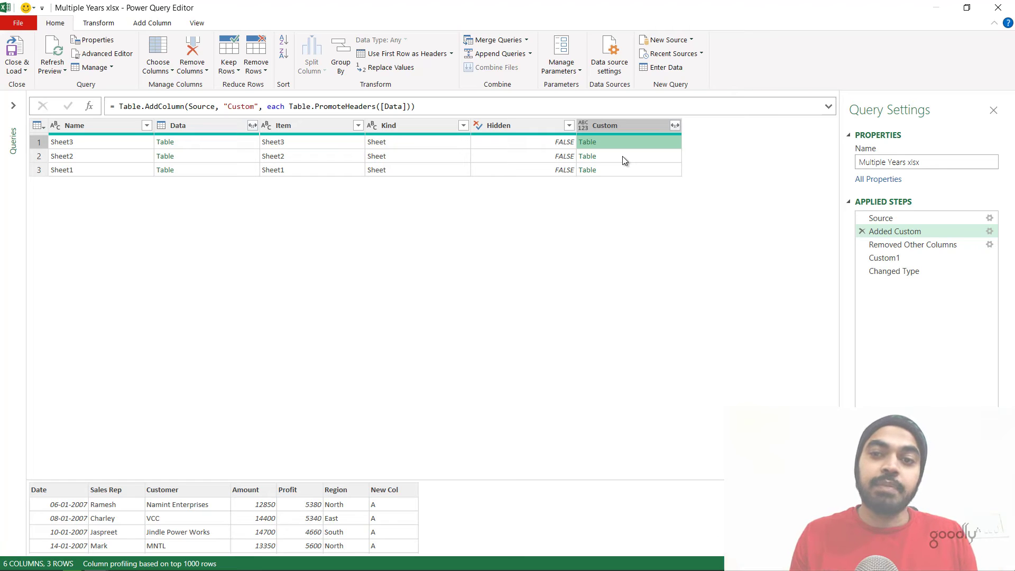
# Delete the Changed Type step from the Multiple Years xlsx query.
pyautogui.click(900, 272)
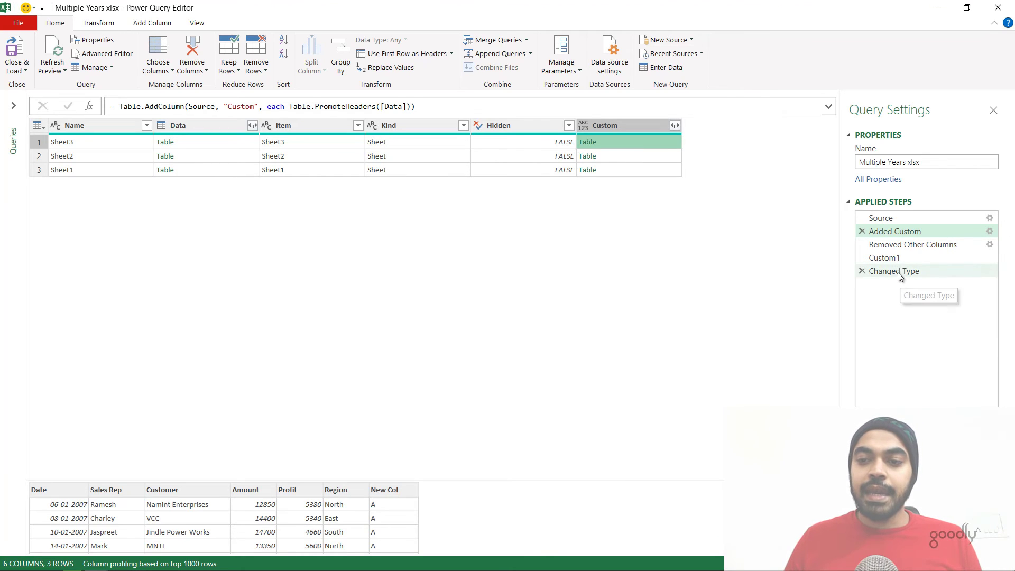
pyautogui.click(861, 270)
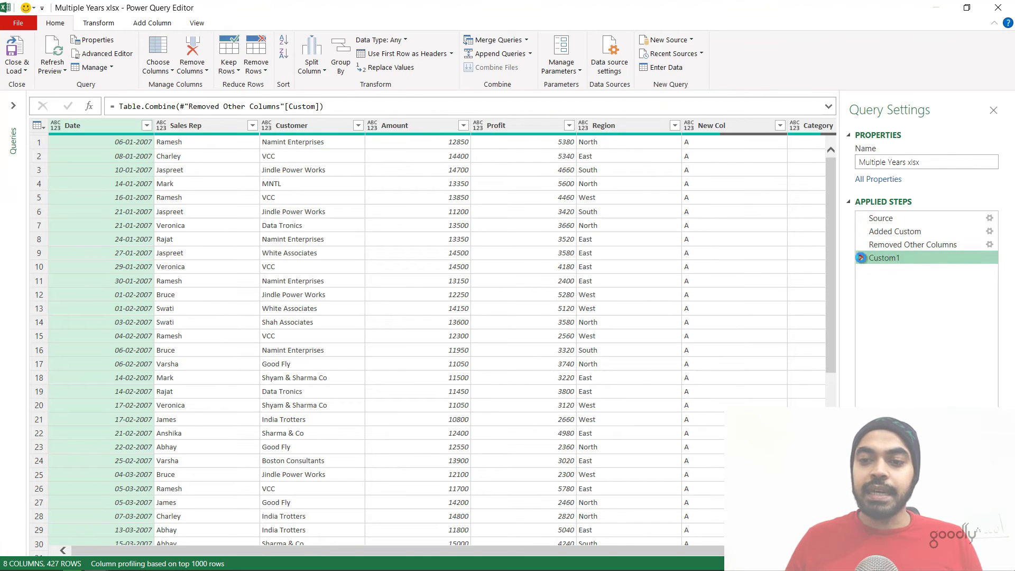
# Delete the Custom1 and Removed Other Columns steps, and check Sheet3's nested tables in the Data and Custom columns.
pyautogui.click(862, 257)
pyautogui.click(861, 244)
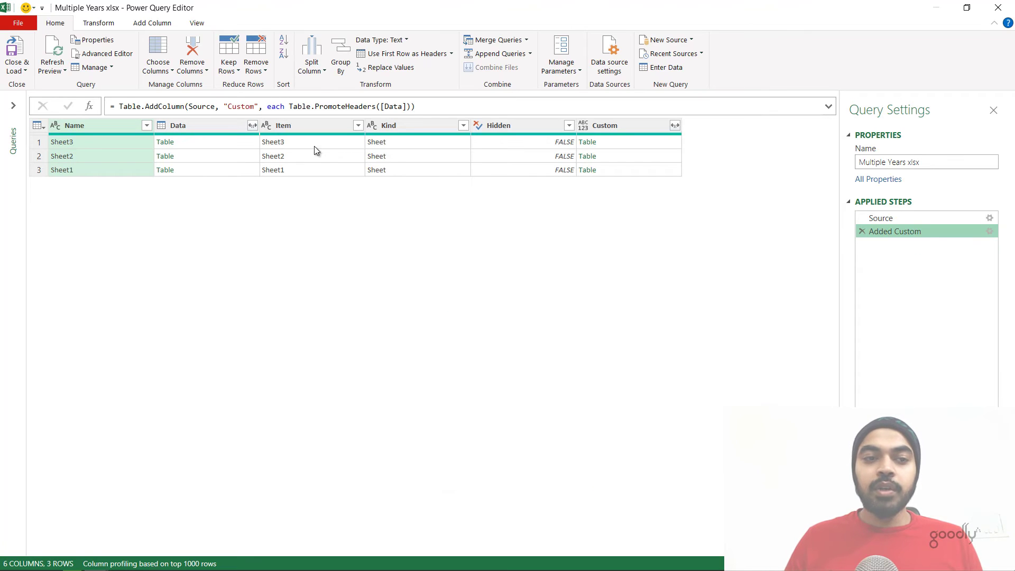
pyautogui.click(195, 141)
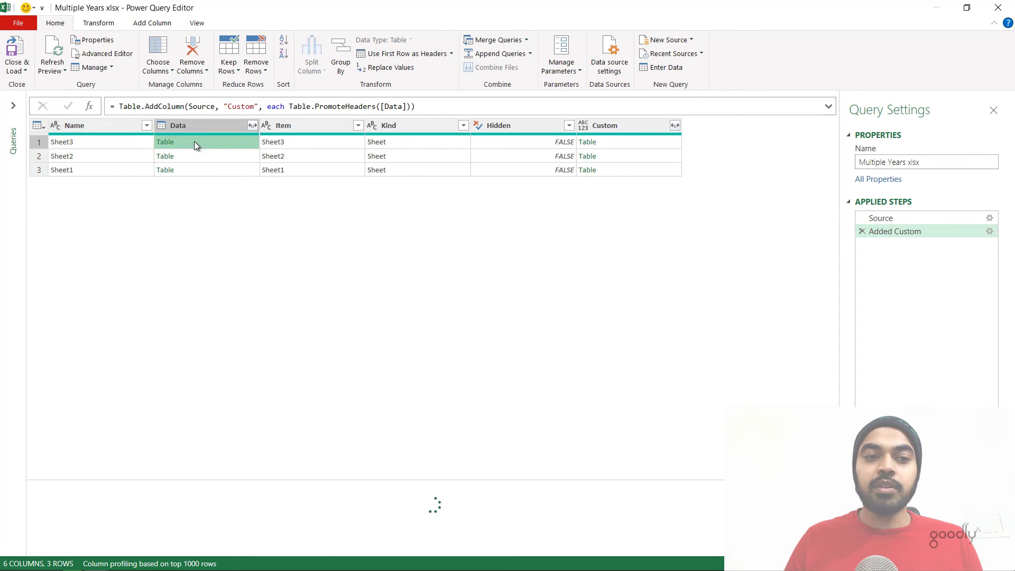
pyautogui.click(634, 141)
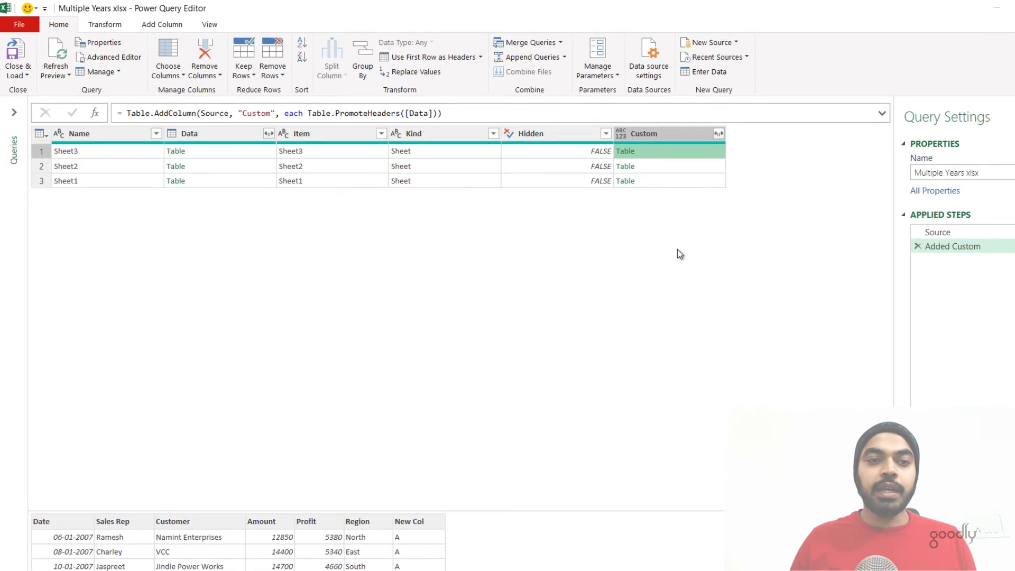
pyautogui.click(677, 139)
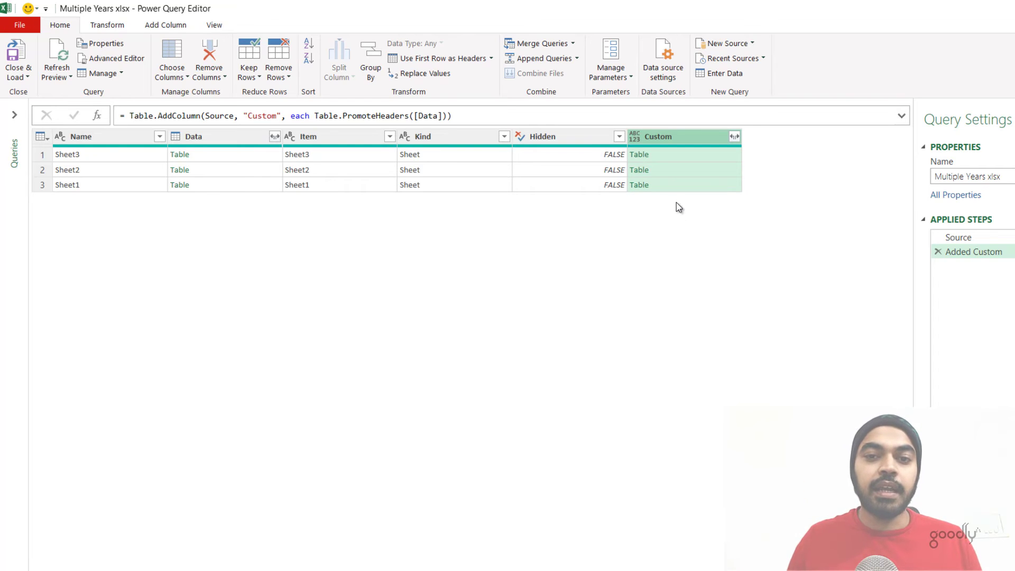
# Add a new query step that combines the nested tables with the formula = Table.Combine(#"Added Custom"[Custom]).
pyautogui.click(96, 116)
pyautogui.click(131, 115)
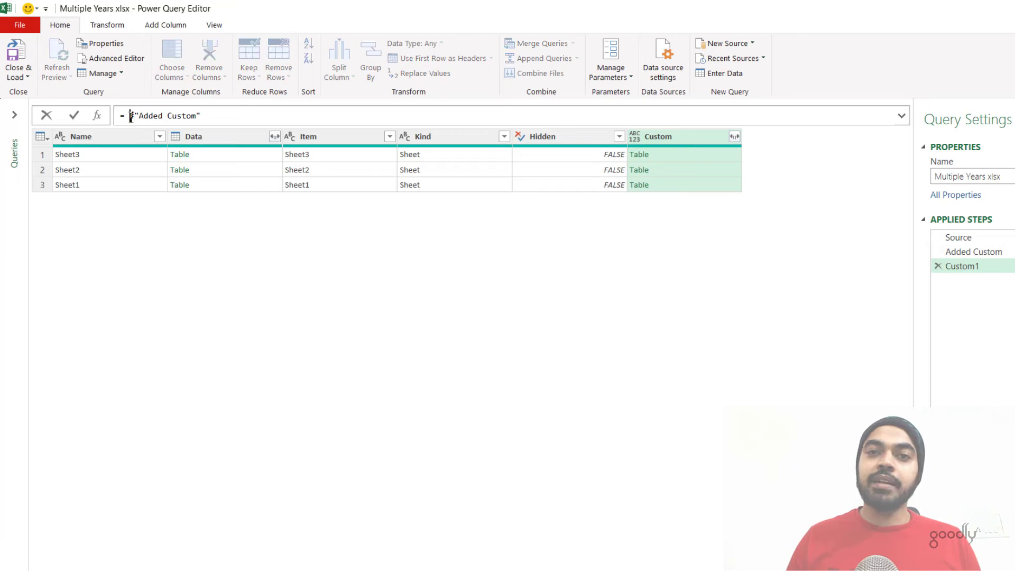
pyautogui.write('Table')
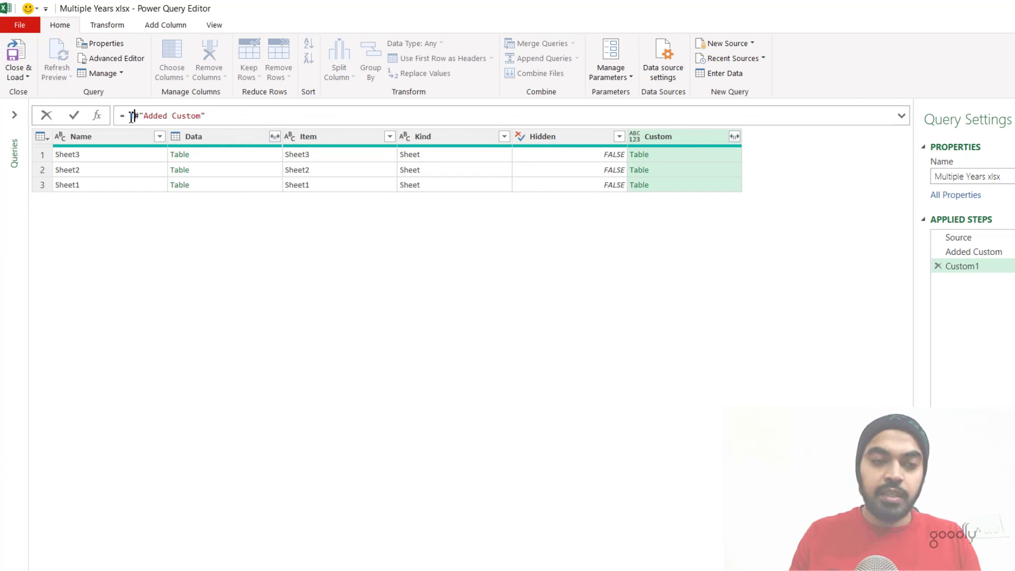
pyautogui.write('.Combi')
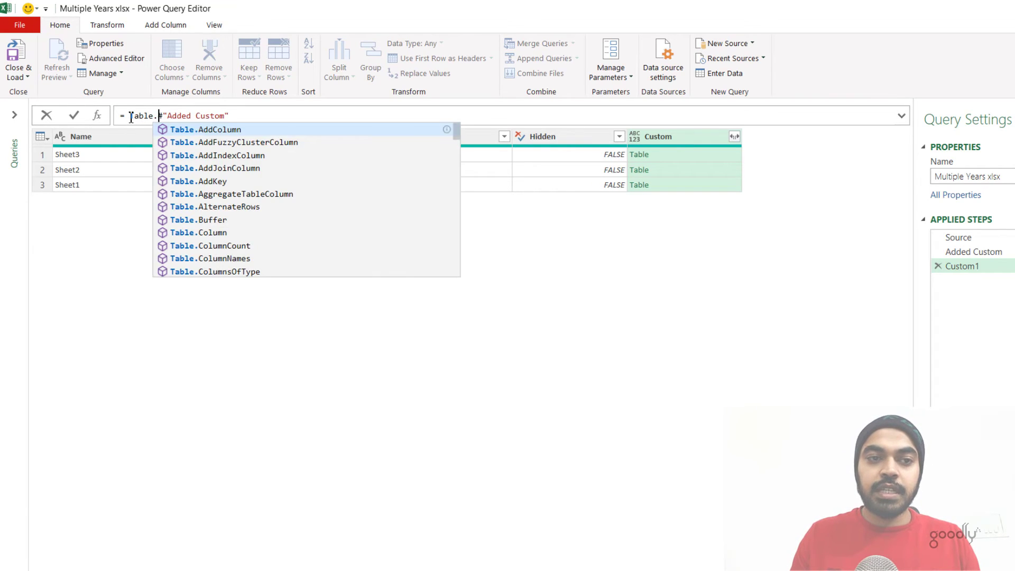
pyautogui.press('Tab')
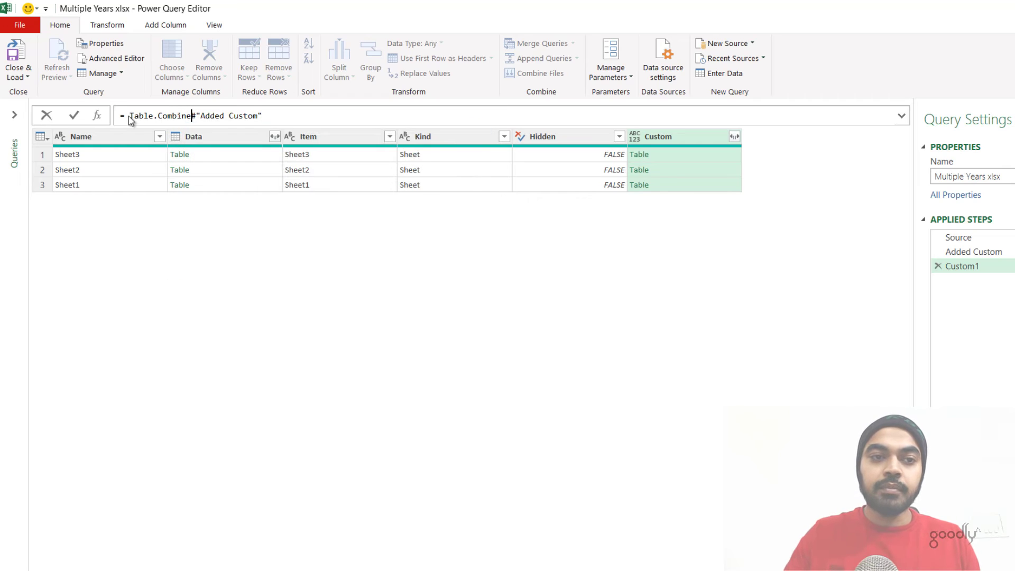
pyautogui.write('(')
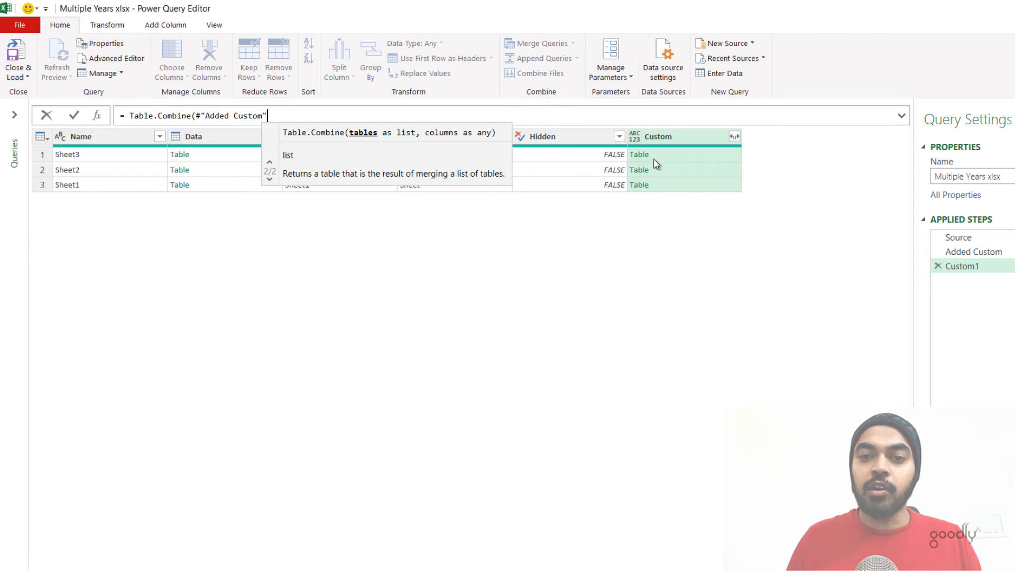
pyautogui.write('[')
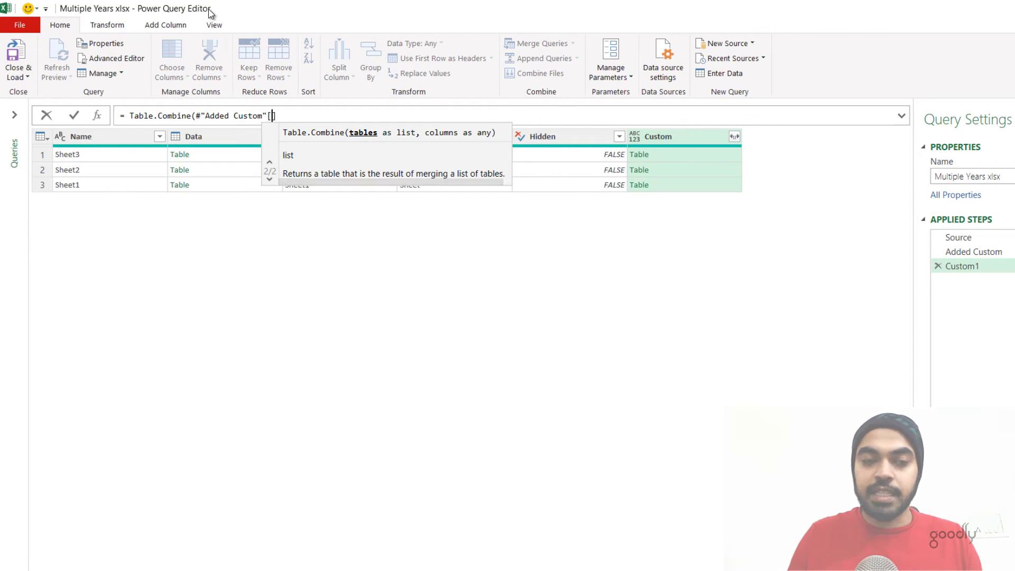
pyautogui.write('Custom]')
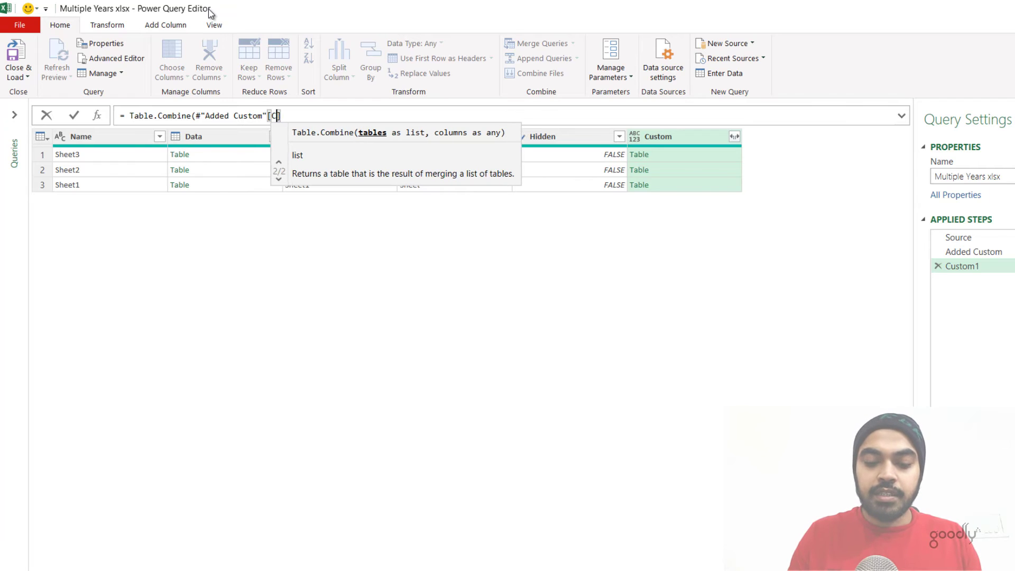
pyautogui.write(')')
pyautogui.press('Return')
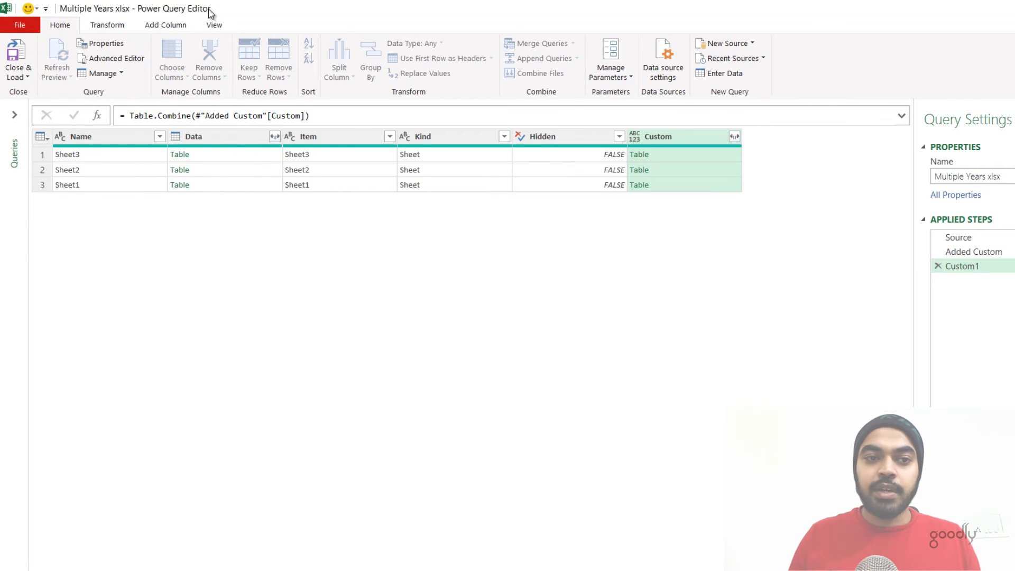
# Compare the Added Custom step's sheet names and nested tables with the combined table in Custom1.
pyautogui.click(973, 252)
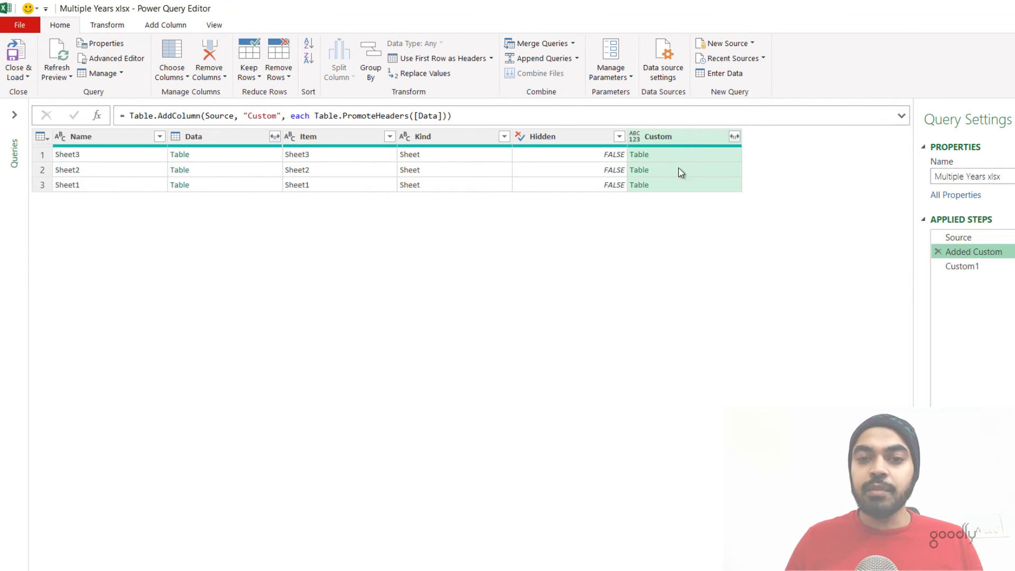
pyautogui.click(987, 265)
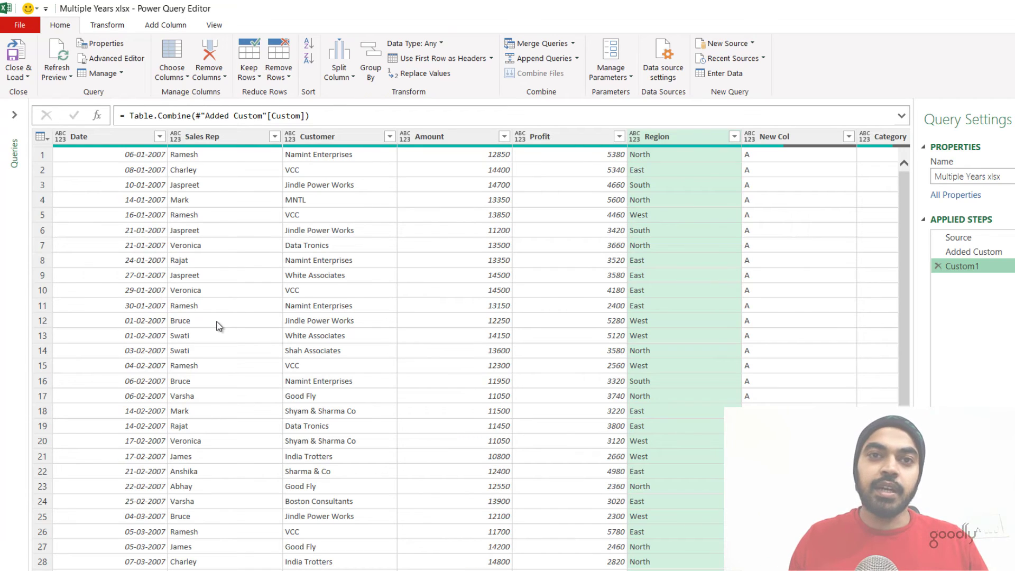
pyautogui.click(975, 258)
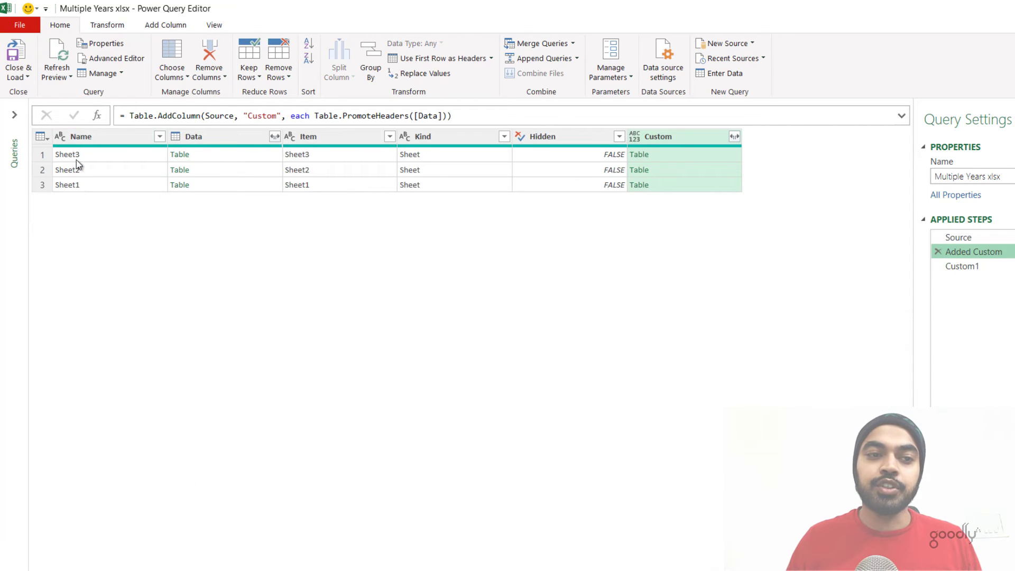
pyautogui.click(963, 265)
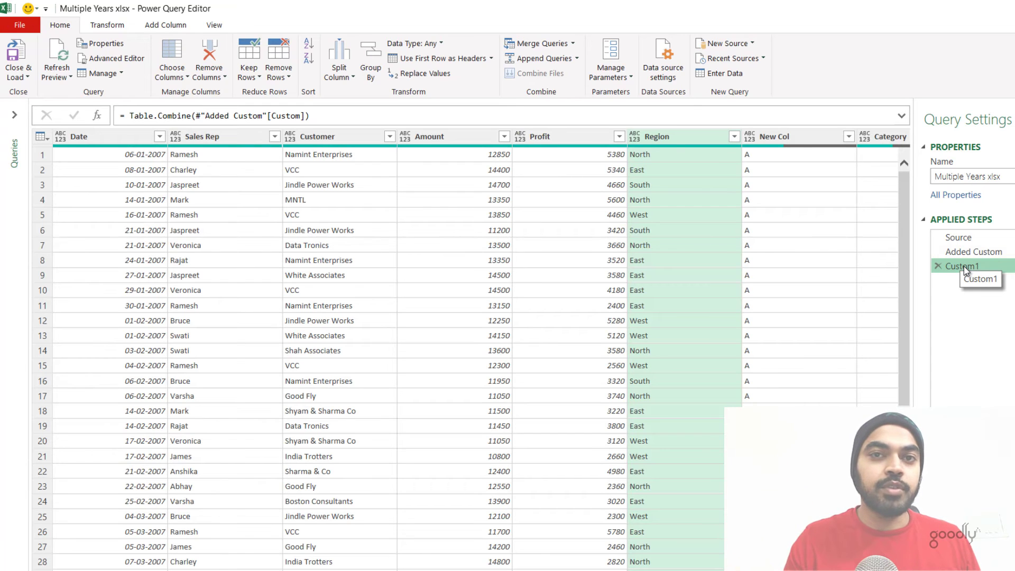
pyautogui.click(963, 252)
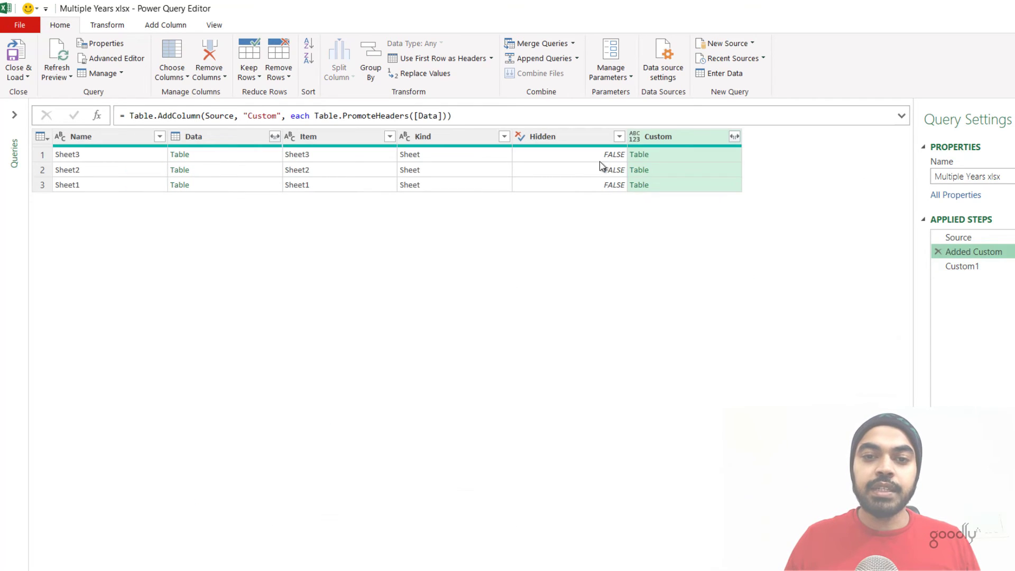
pyautogui.click(963, 266)
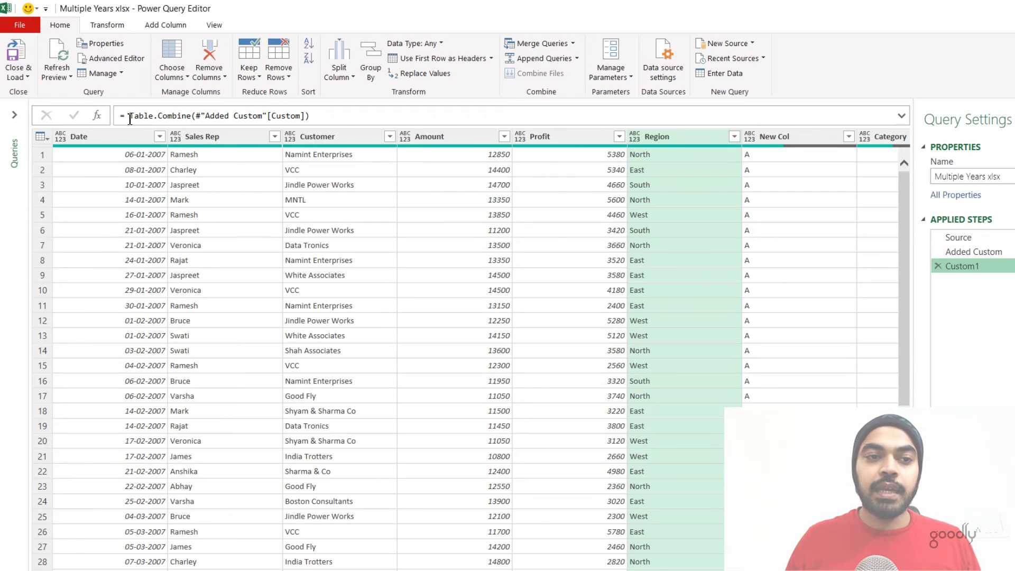
# Wrap the Custom1 formula in Table.ColumnNames so it reads = Table.ColumnNames(Table.Combine(#"Added Custom"[Custom])).
pyautogui.click(130, 118)
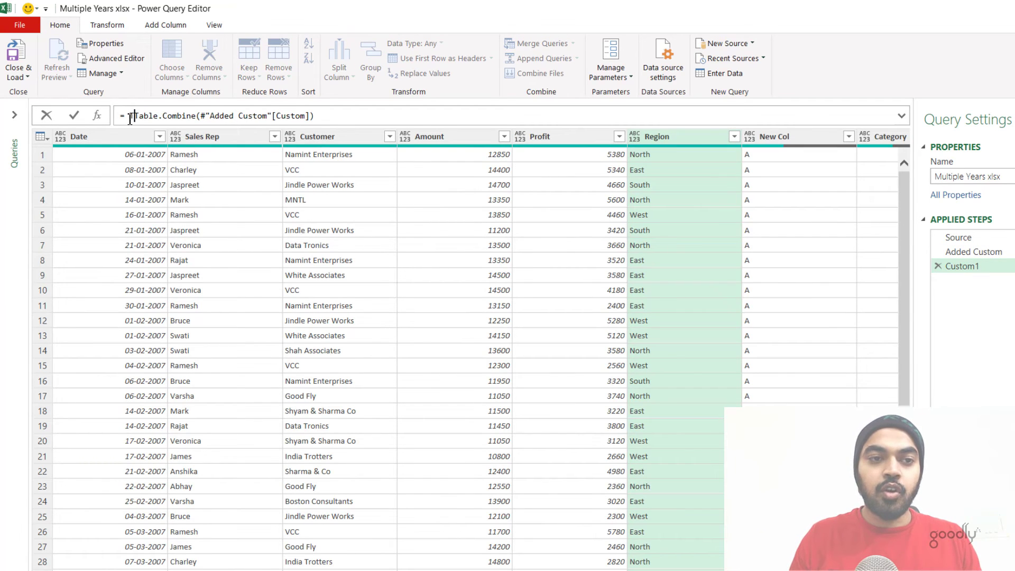
pyautogui.write('Table.Colu')
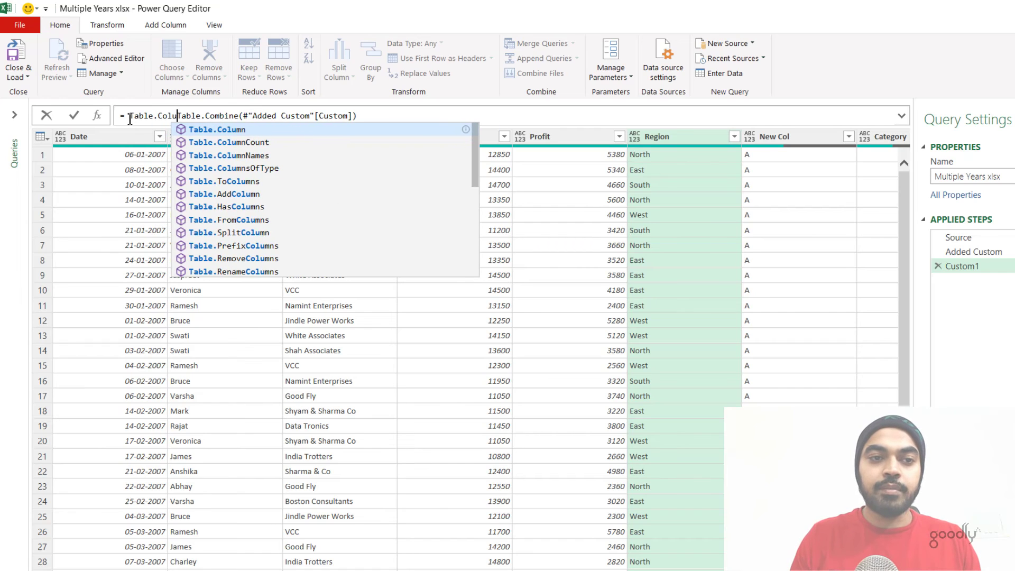
pyautogui.write('mnNames(')
pyautogui.hotkey('ctrl', 'Right')
pyautogui.hotkey('ctrl', 'Right')
pyautogui.hotkey('ctrl', 'Right')
pyautogui.hotkey('ctrl', 'Right')
pyautogui.hotkey('ctrl', 'Right')
pyautogui.hotkey('ctrl', 'Right')
pyautogui.hotkey('ctrl', 'Right')
pyautogui.hotkey('ctrl', 'Right')
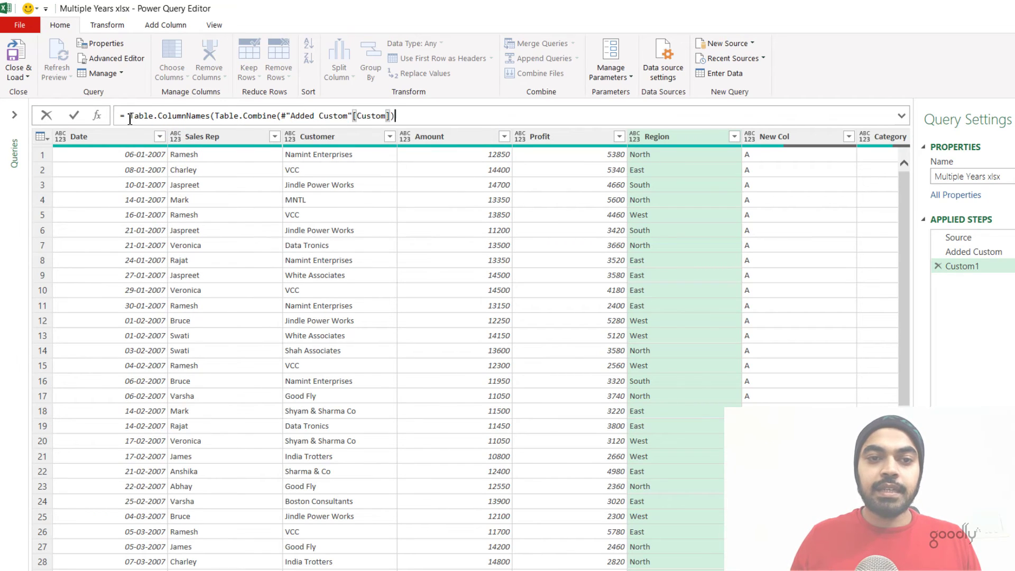
pyautogui.write(')')
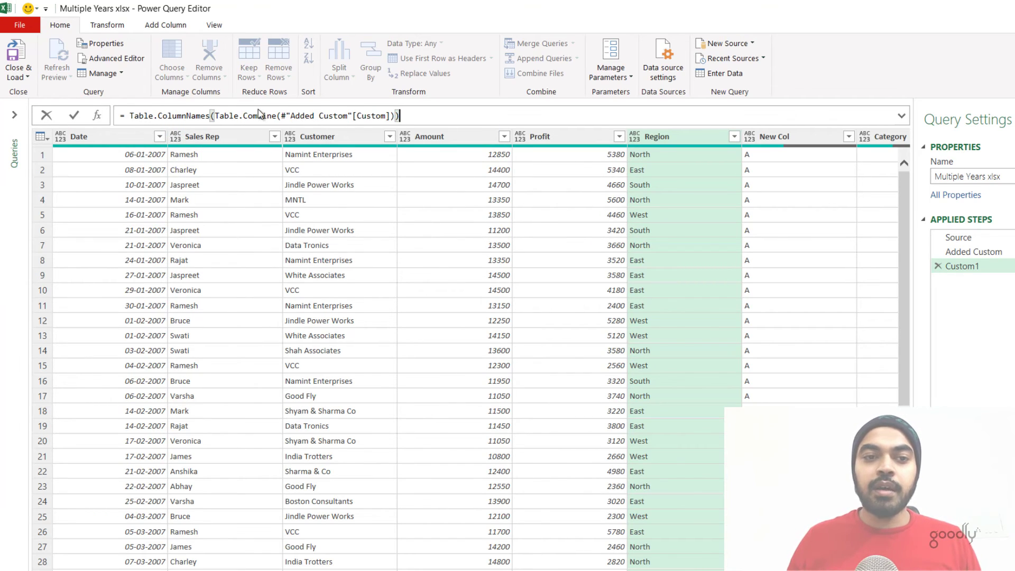
pyautogui.doubleClick(358, 115)
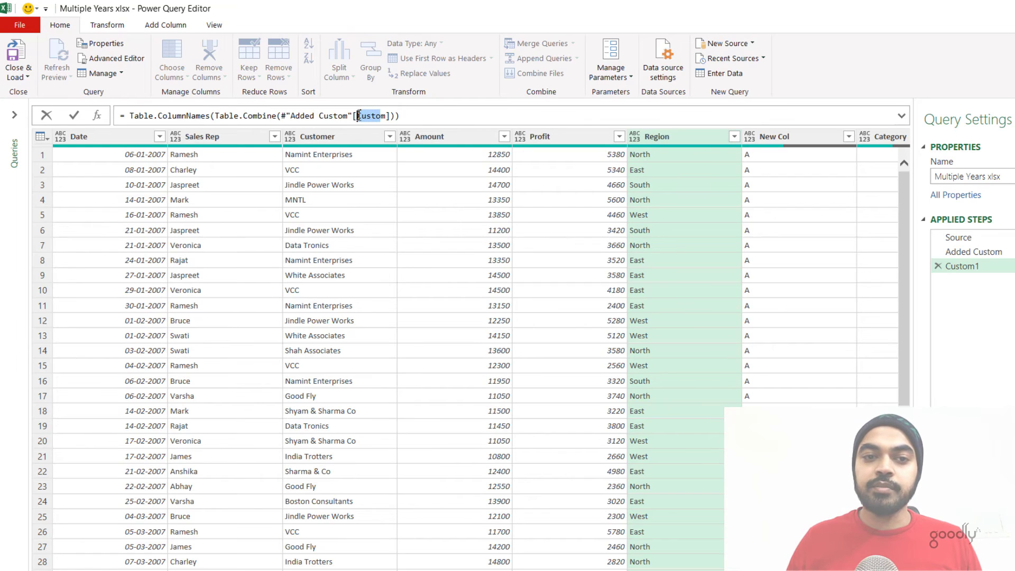
pyautogui.moveTo(130, 116); pyautogui.dragTo(192, 118)
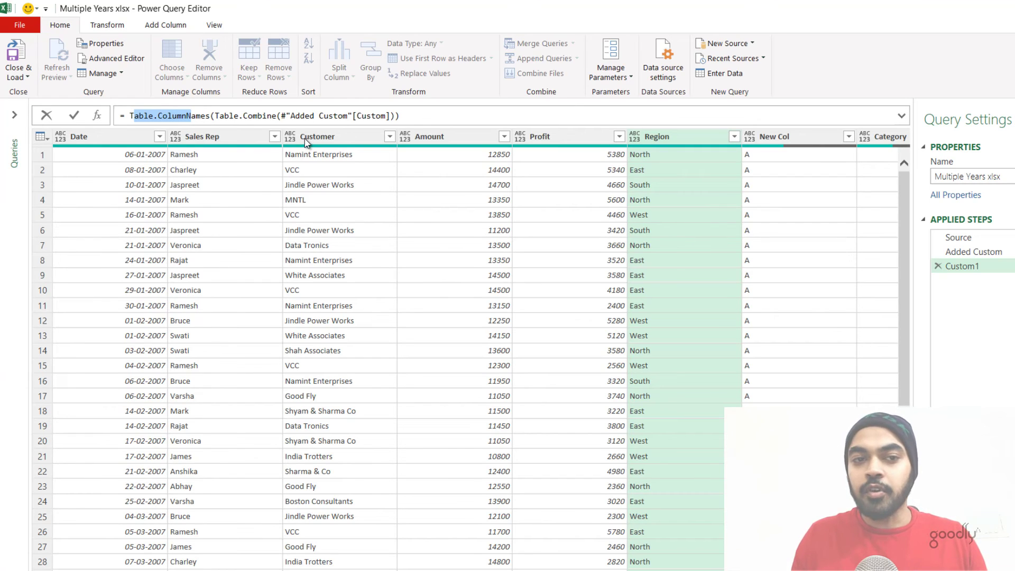
pyautogui.press('Return')
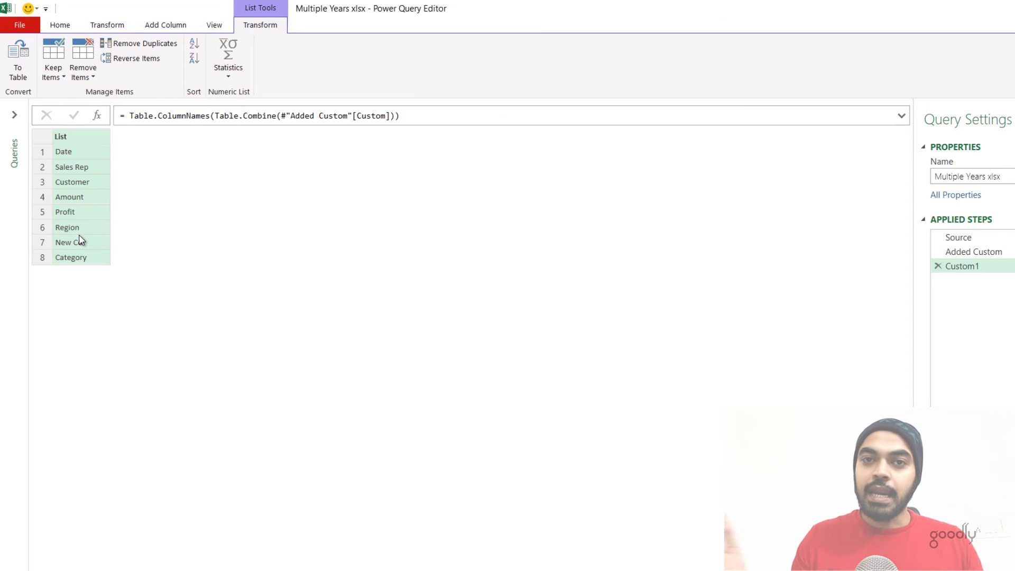
# Rename the column-list step Custom1 to ColNames.
pyautogui.click(988, 265)
pyautogui.write('ColNames')
pyautogui.press('Return')
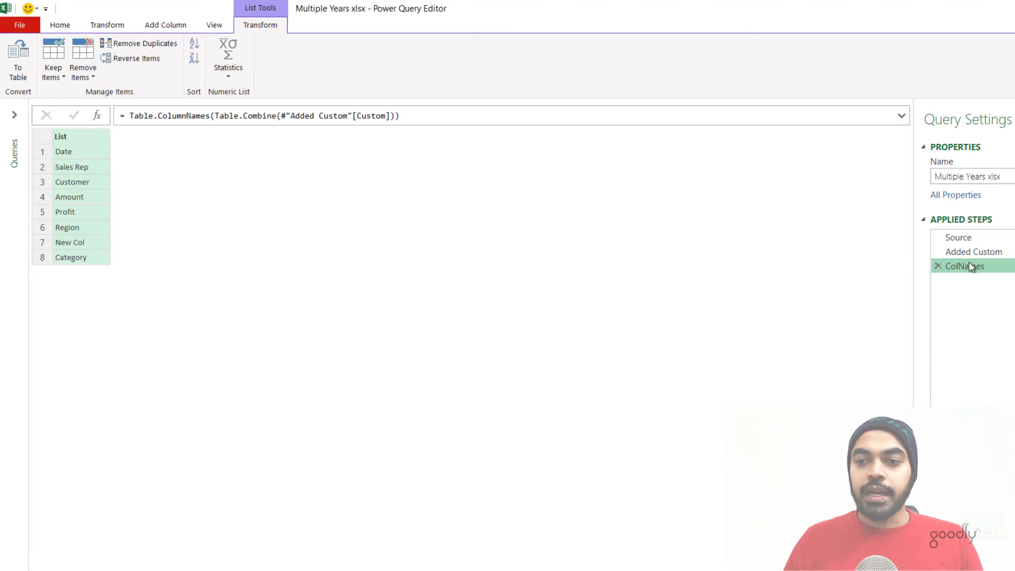
# Add a new step after ColNames and set its formula to = #"Added Custom", checking the nested tables in Custom.
pyautogui.click(96, 117)
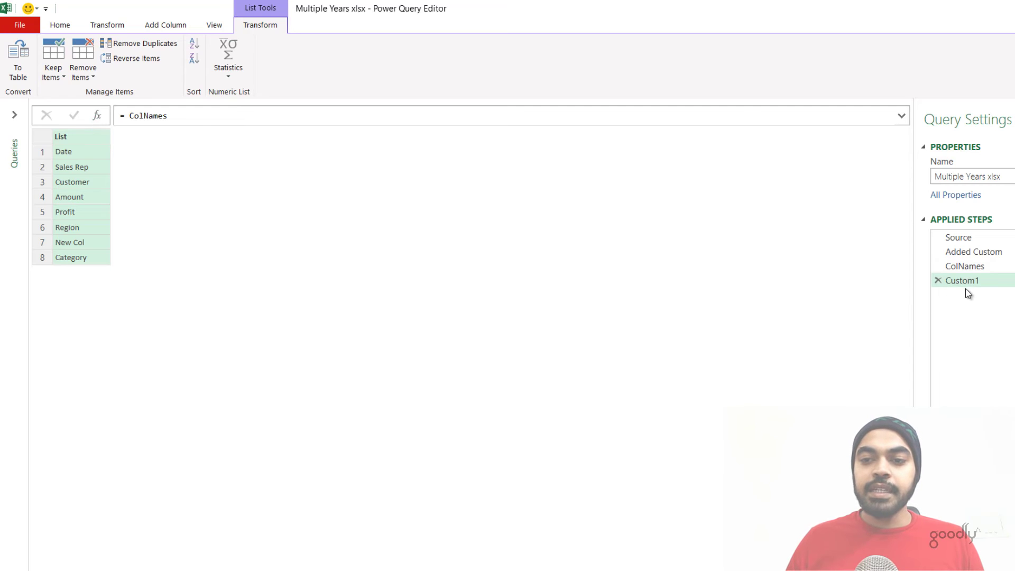
pyautogui.click(987, 255)
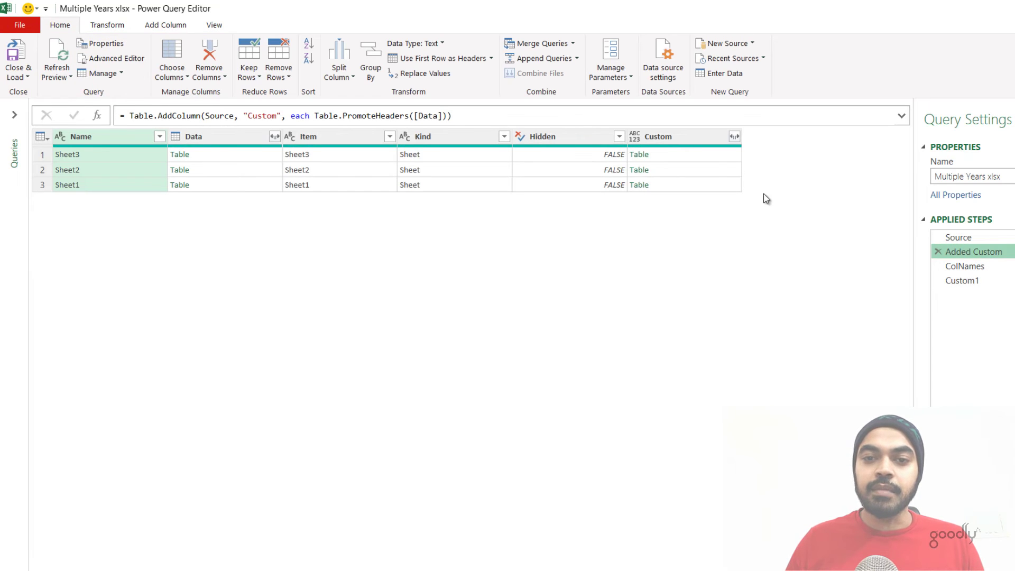
pyautogui.click(690, 156)
pyautogui.click(690, 170)
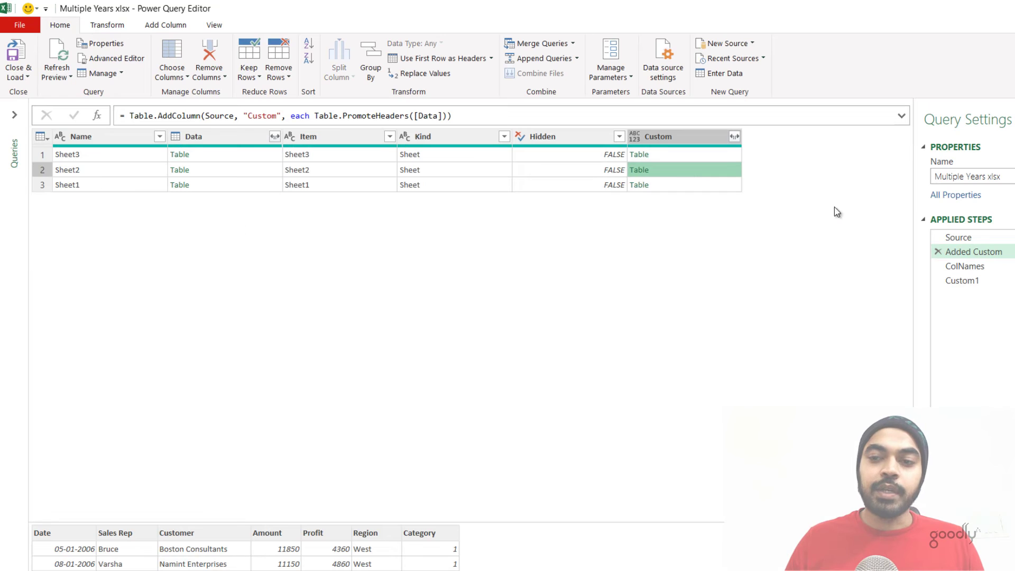
pyautogui.click(951, 280)
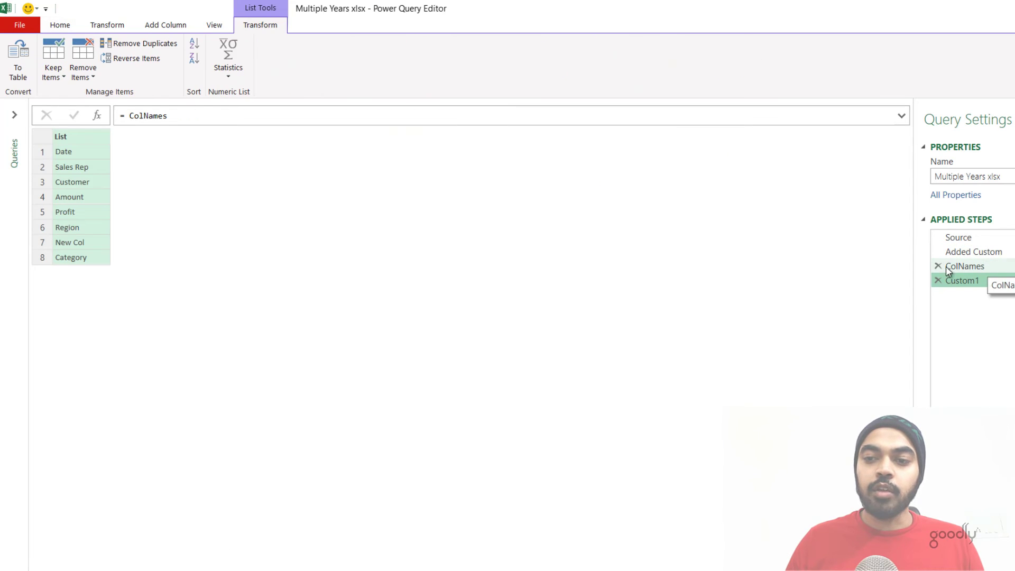
pyautogui.doubleClick(190, 116)
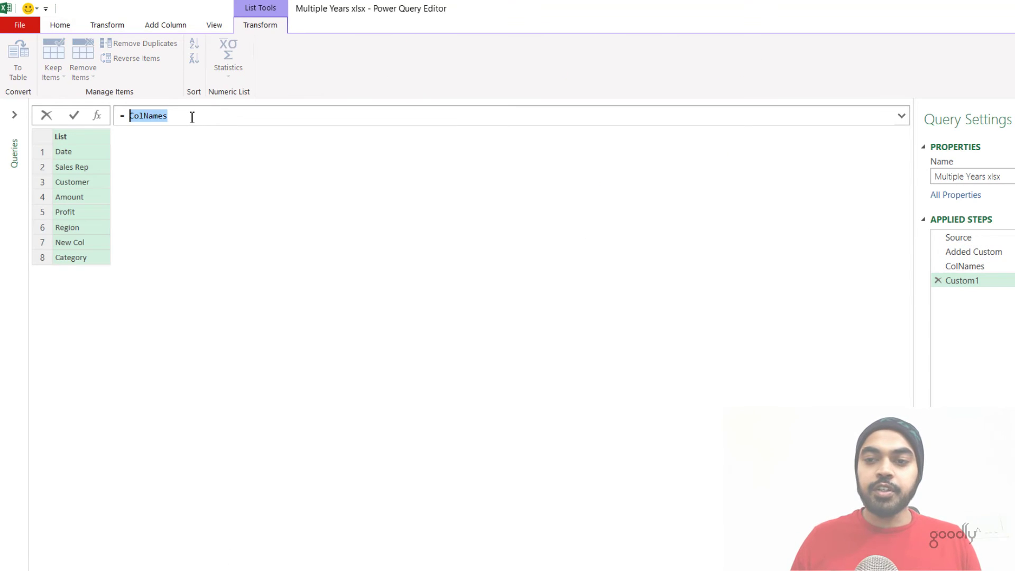
pyautogui.write('#"Added Custom"')
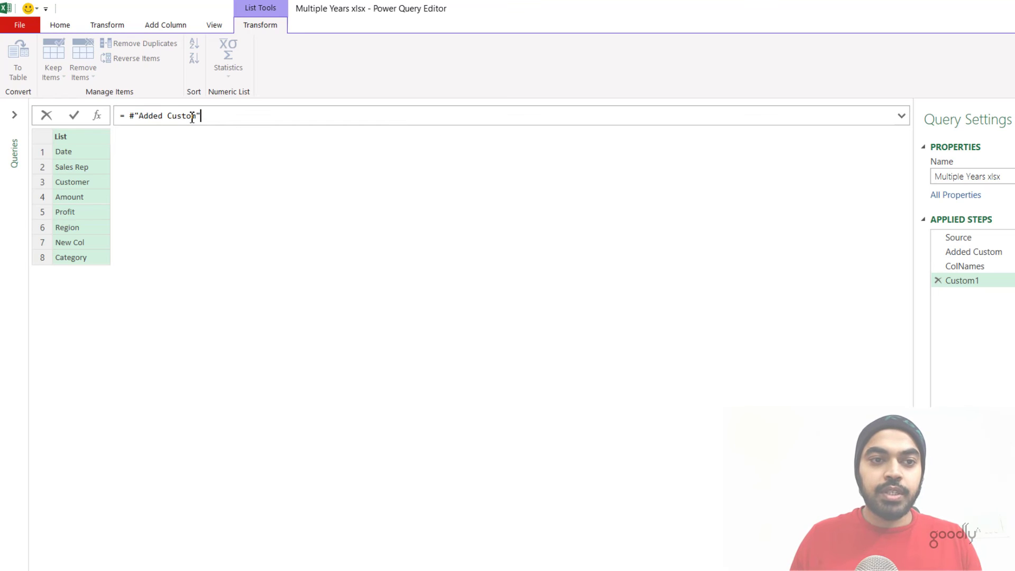
pyautogui.press('Return')
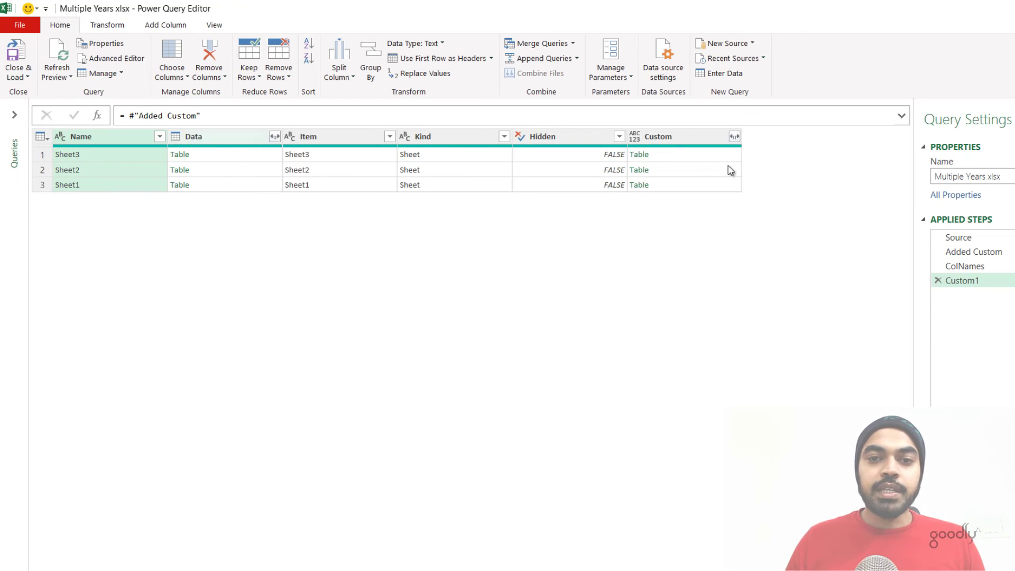
# Keep only the Custom and Name columns, removing all other columns from the query.
pyautogui.click(731, 139)
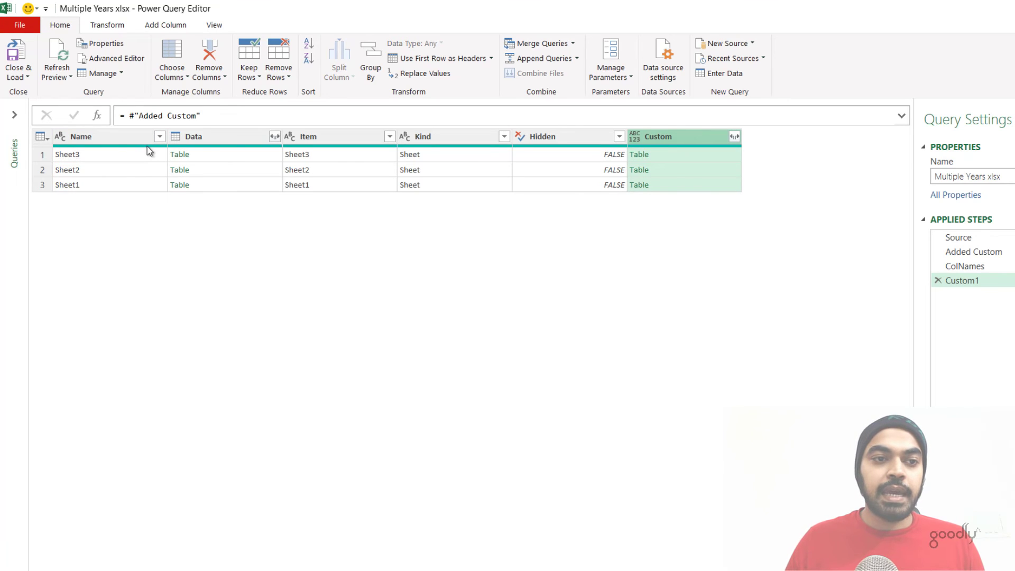
pyautogui.keyDown('ctrl'); pyautogui.click(125, 142); pyautogui.keyUp('ctrl')
pyautogui.rightClick(123, 141)
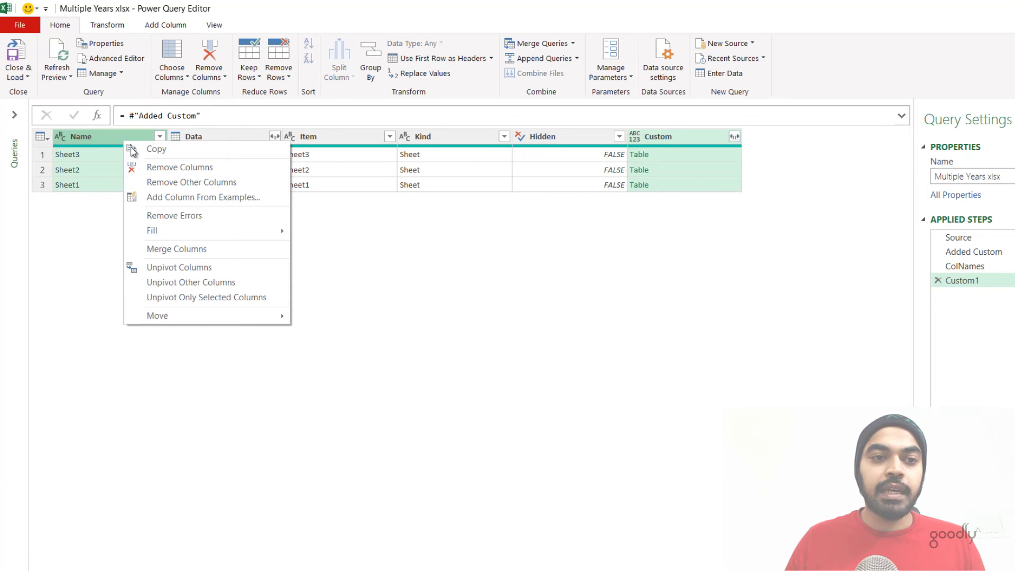
pyautogui.click(150, 182)
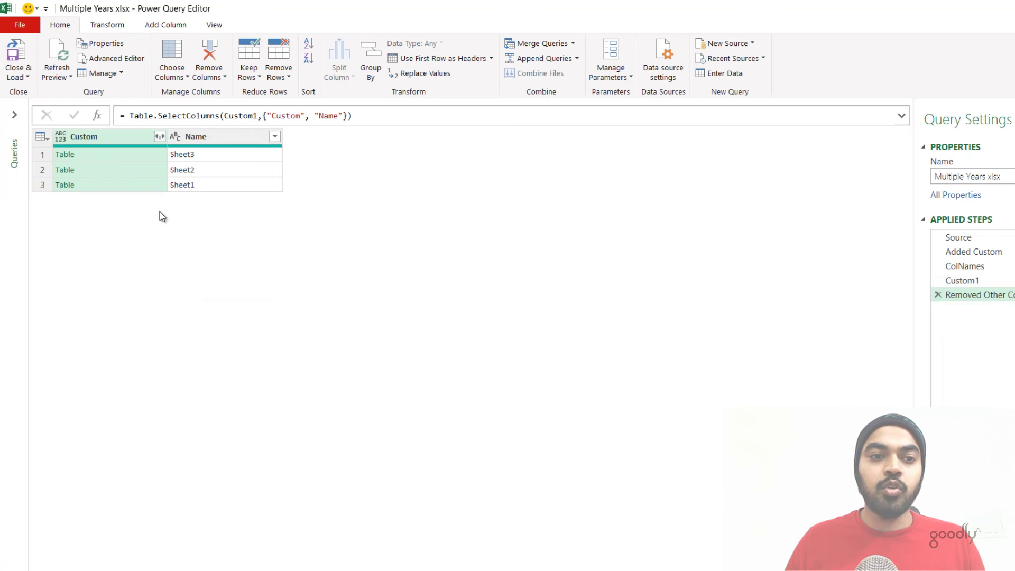
# Expand all fields of the nested Custom tables without using the original column name as prefix.
pyautogui.click(159, 136)
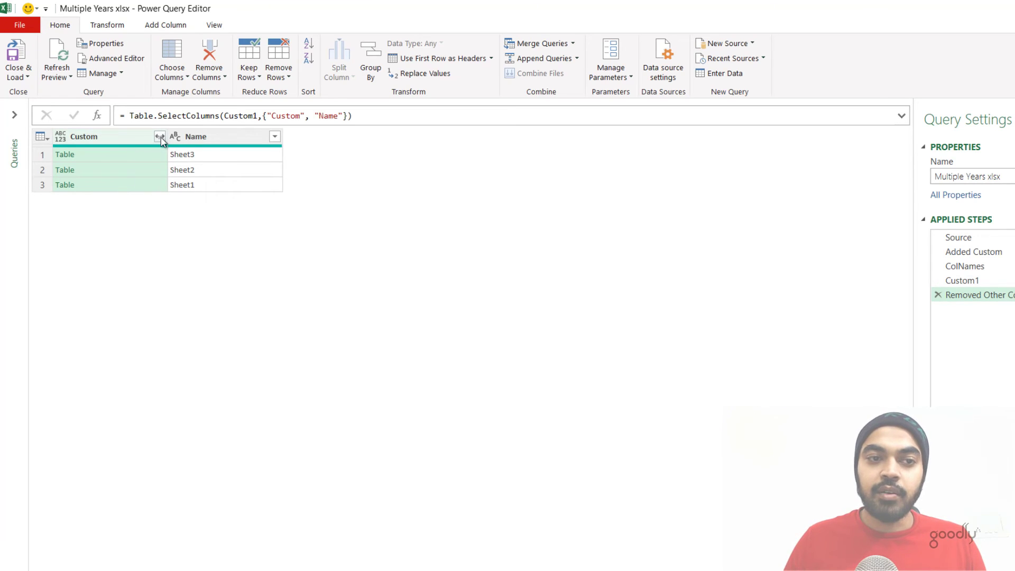
pyautogui.click(185, 346)
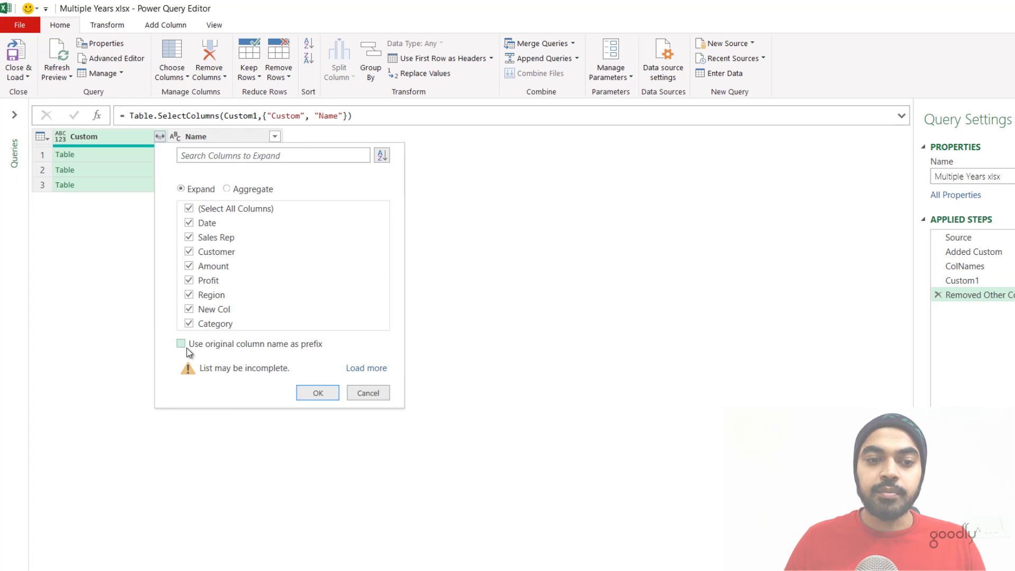
pyautogui.click(313, 393)
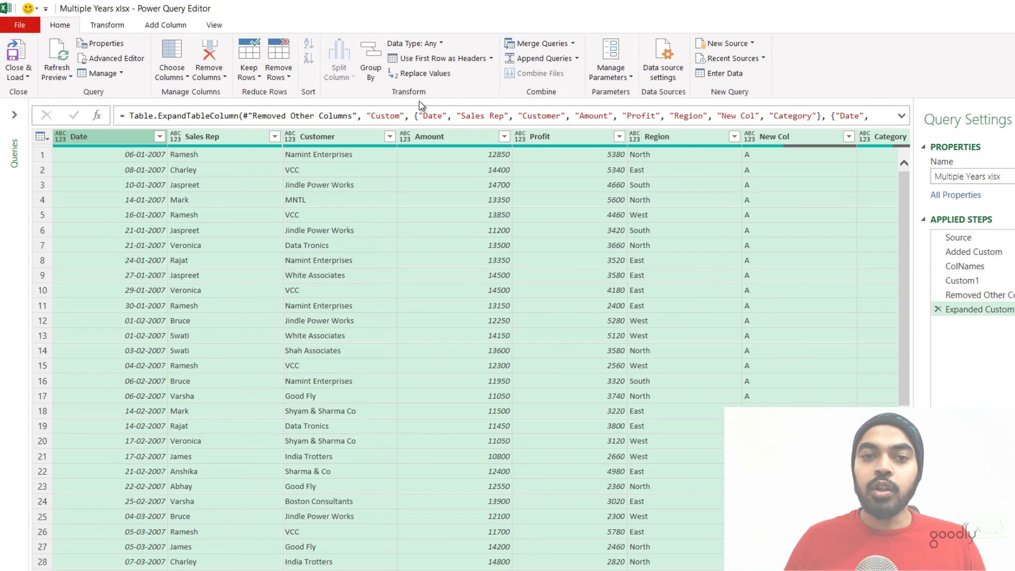
# Examine the column list in the expand formula and the Name column, comparing the result with the Removed Other Columns step.
pyautogui.moveTo(413, 116); pyautogui.dragTo(811, 114)
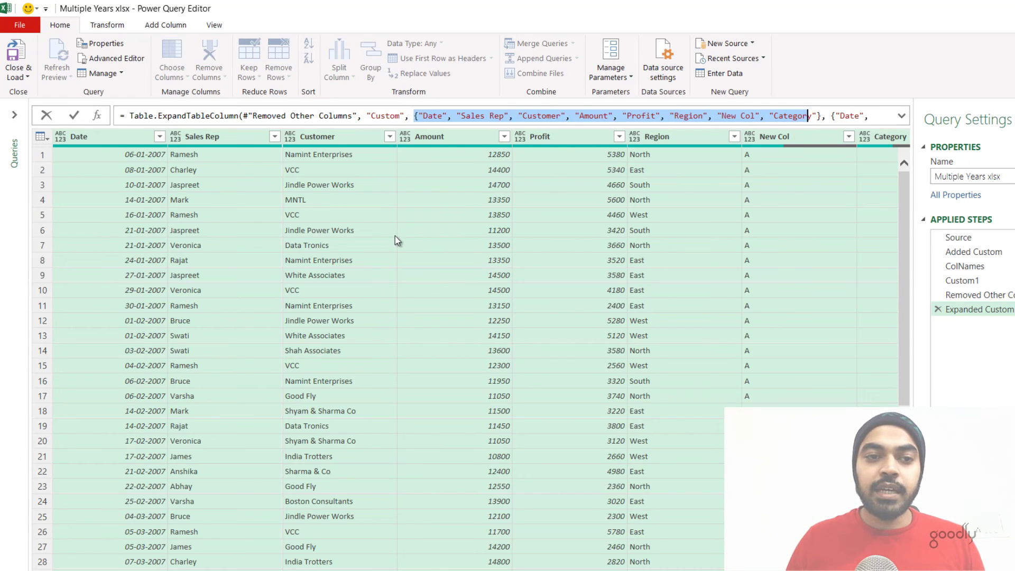
pyautogui.press('Escape')
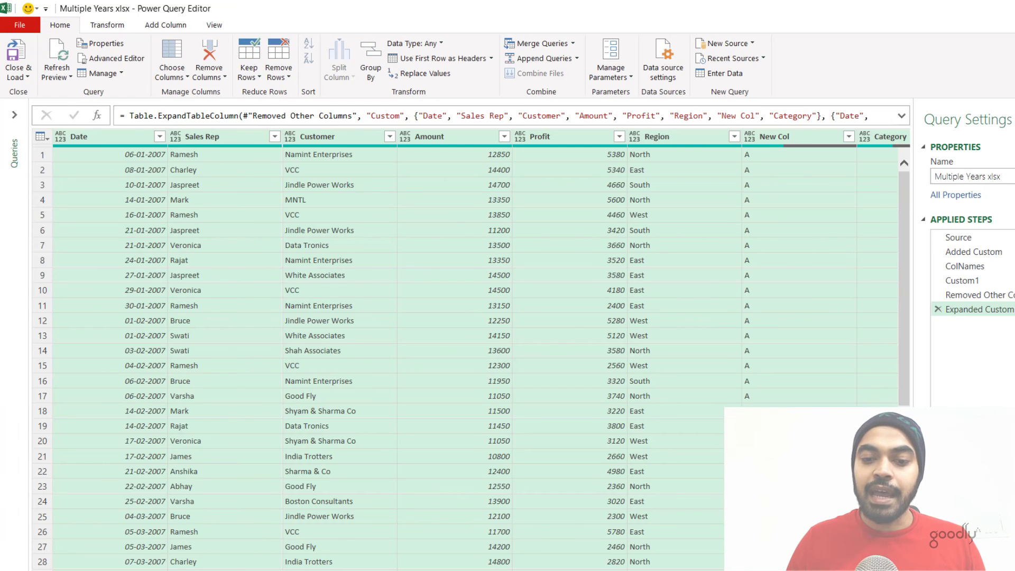
pyautogui.hscroll(3, 795, 379)
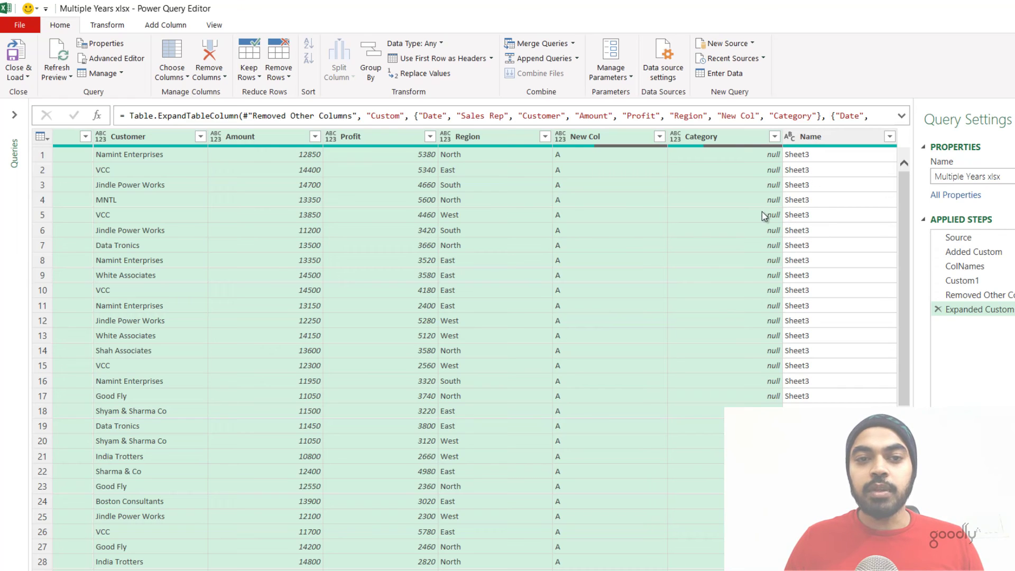
pyautogui.click(138, 120)
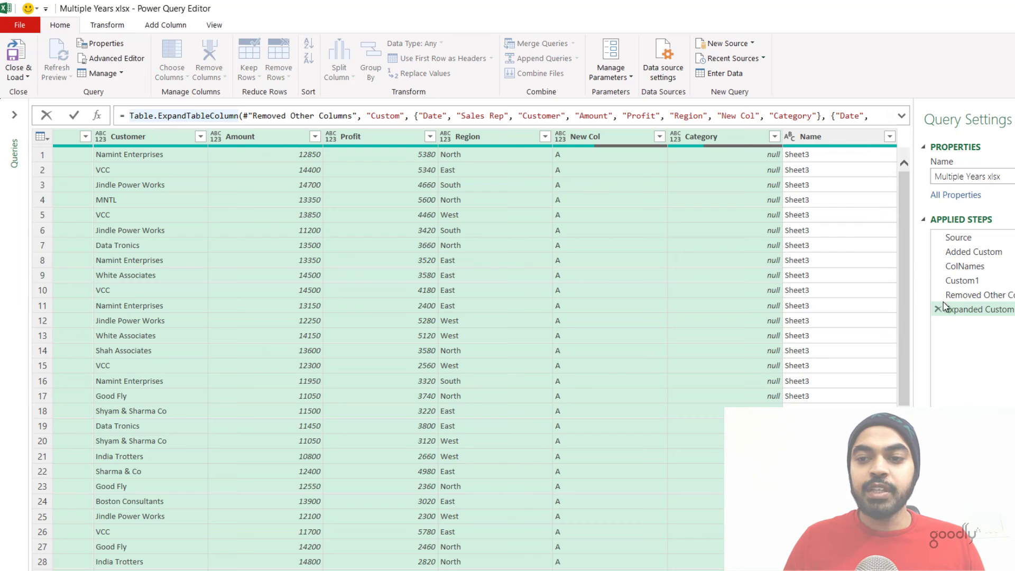
pyautogui.click(981, 296)
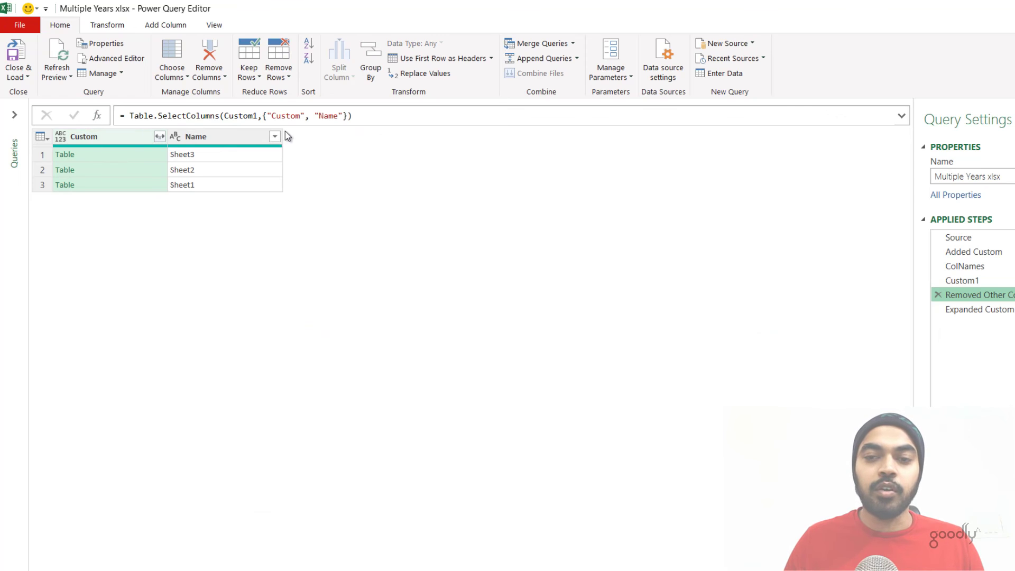
pyautogui.click(999, 311)
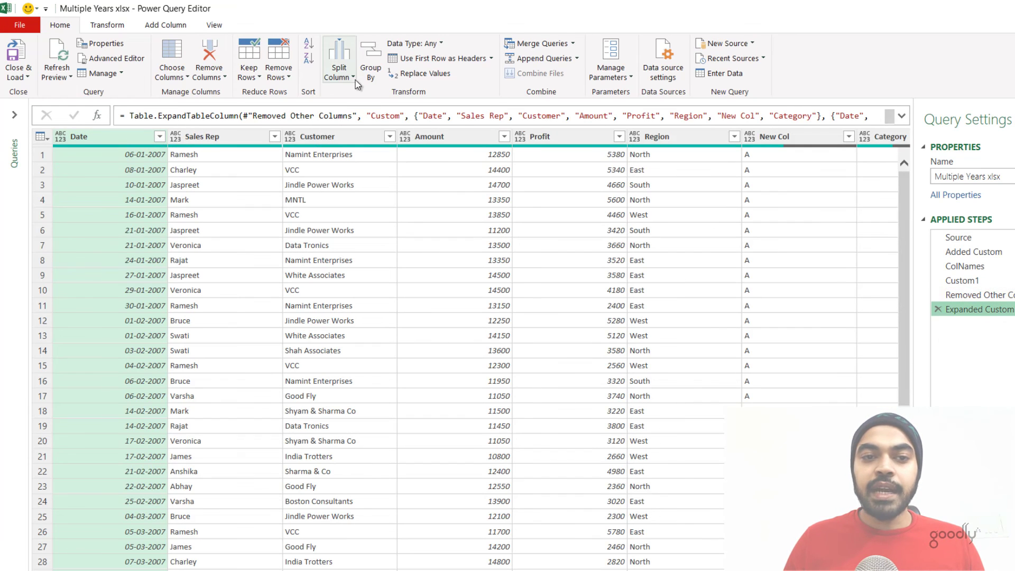
# Replace both hard-coded column lists in the Table.ExpandTableColumn formula with ColNames, and load the query to the worksheet.
pyautogui.click(418, 117)
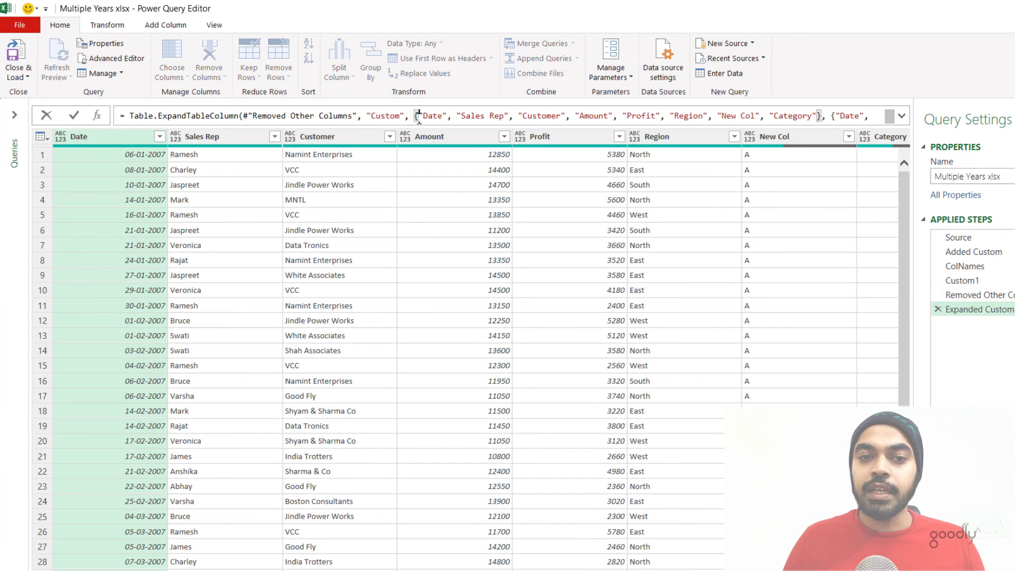
pyautogui.hotkey('shift', 'Down')
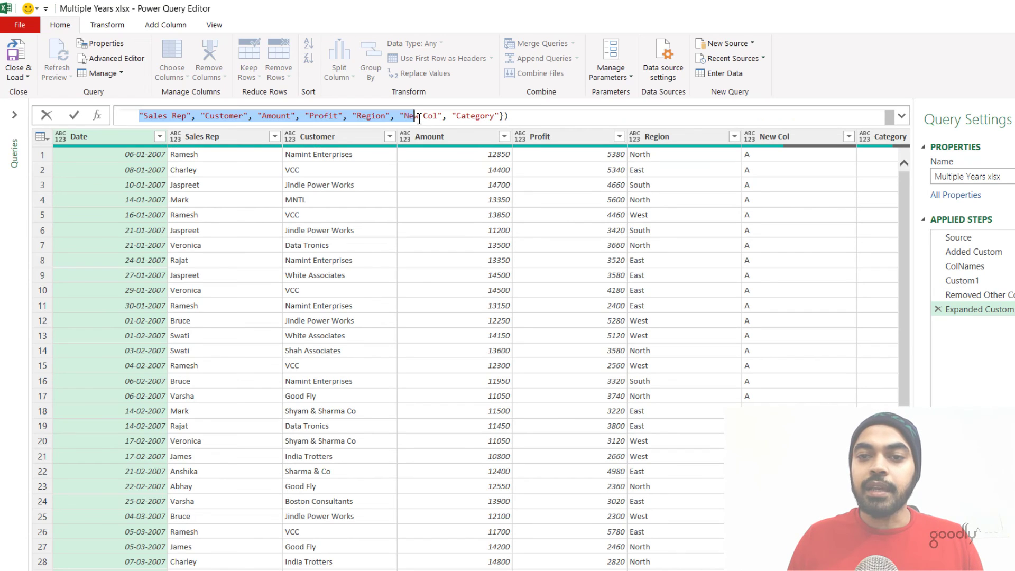
pyautogui.hotkey('shift', 'Up')
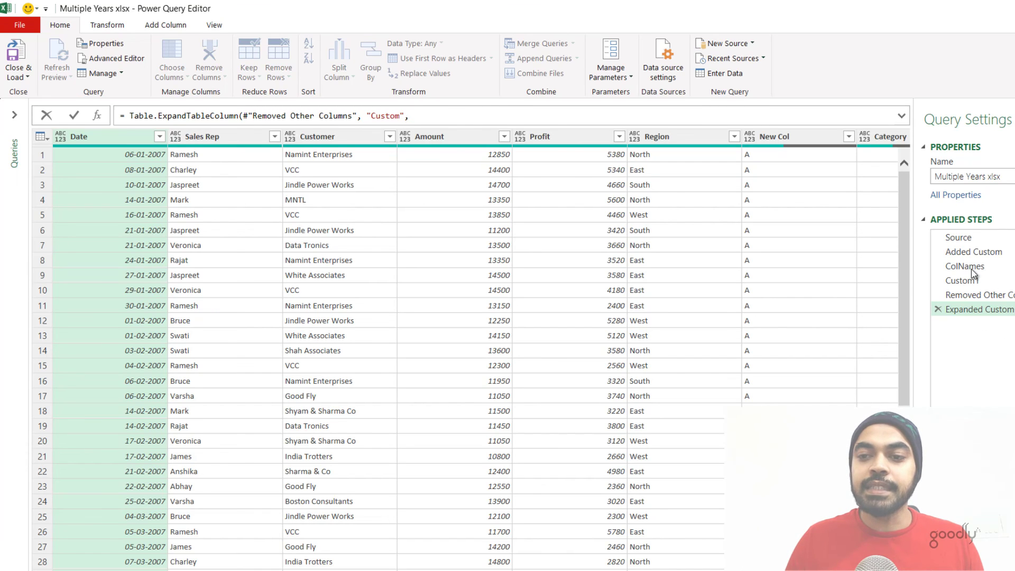
pyautogui.write('Col')
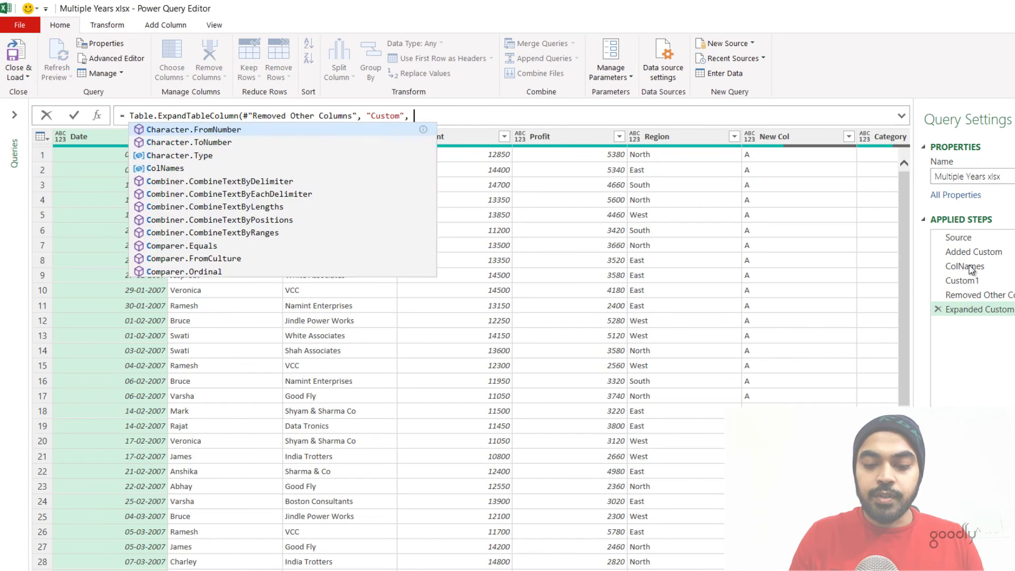
pyautogui.press('Tab')
pyautogui.write(')')
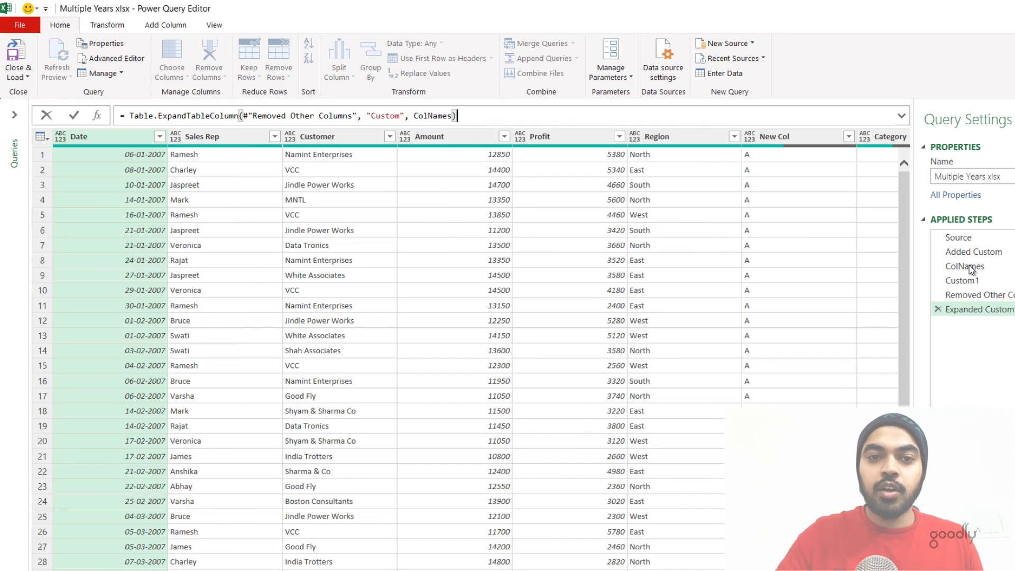
pyautogui.press('Return')
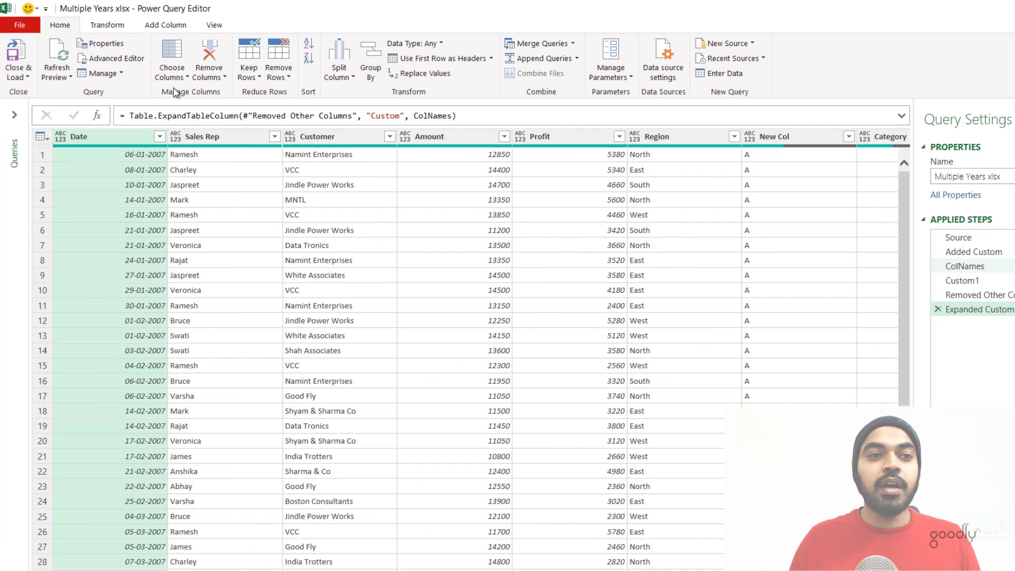
pyautogui.click(14, 48)
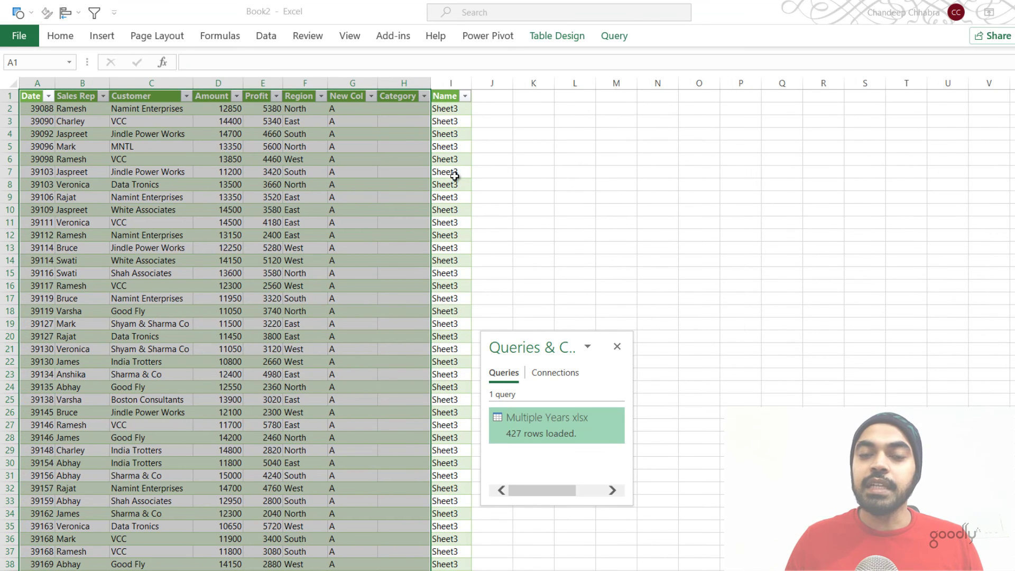
pyautogui.click(453, 160)
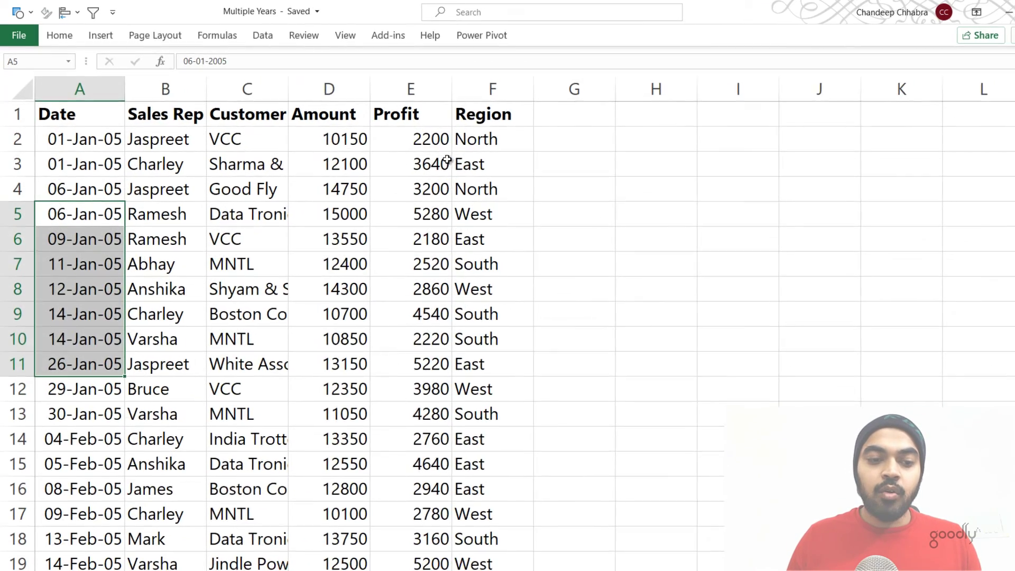
# In the Multiple Years workbook, add the header Another Col in cell G1 of Sheet1.
pyautogui.click(576, 118)
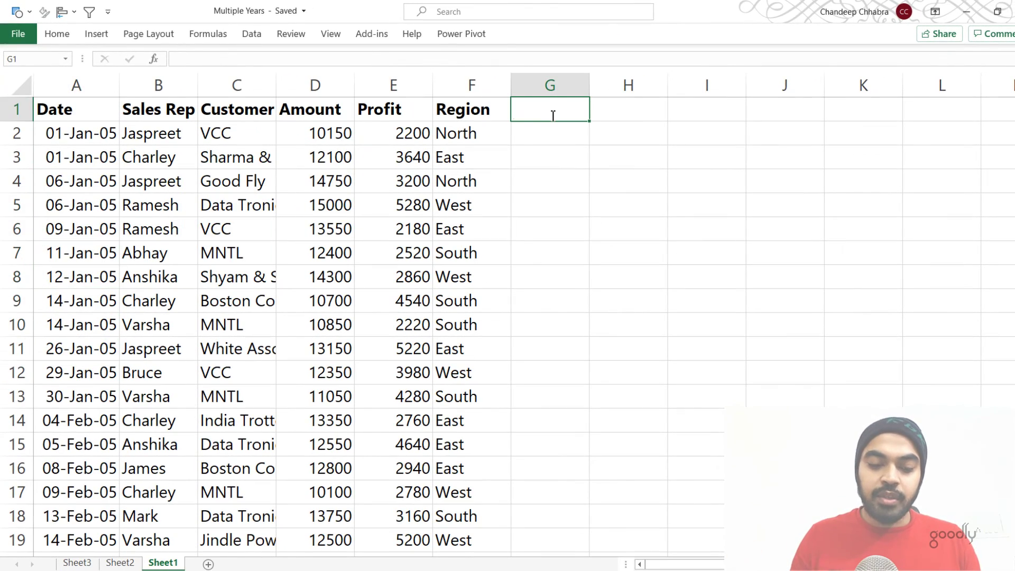
pyautogui.write('Another Col')
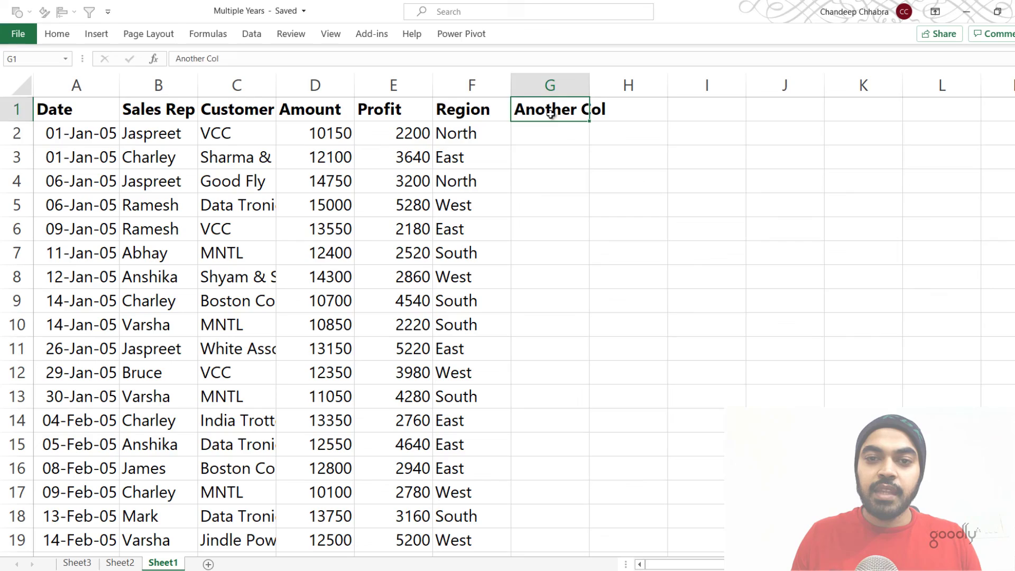
pyautogui.press('Down')
# Fill the Another Col column down to the last data row, 143, with a person's first name.
pyautogui.press('Left')
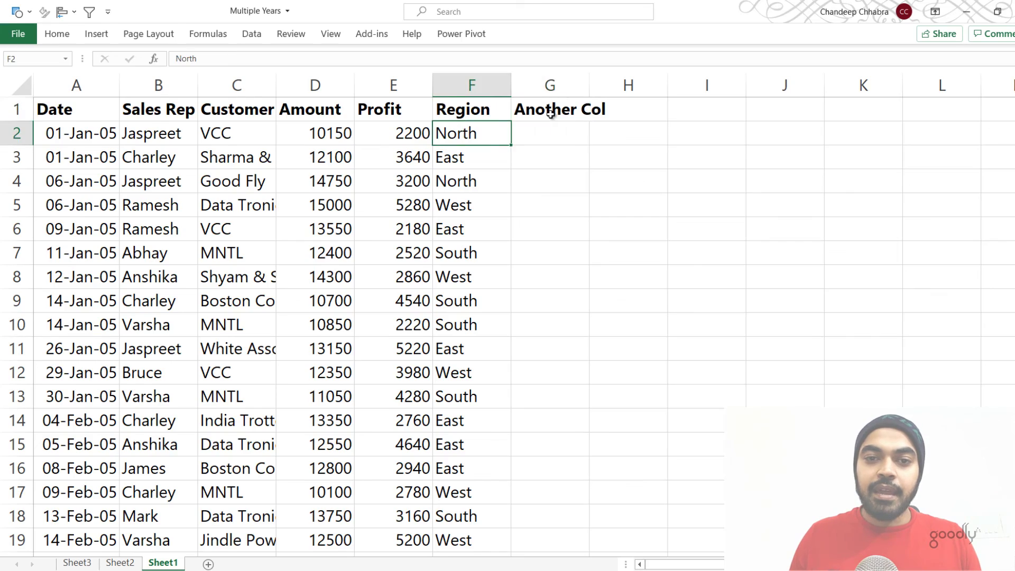
pyautogui.hotkey('ctrl', 'Down')
pyautogui.press('Right')
pyautogui.hotkey('ctrl', 'shift', 'Up')
pyautogui.write('Chandee')
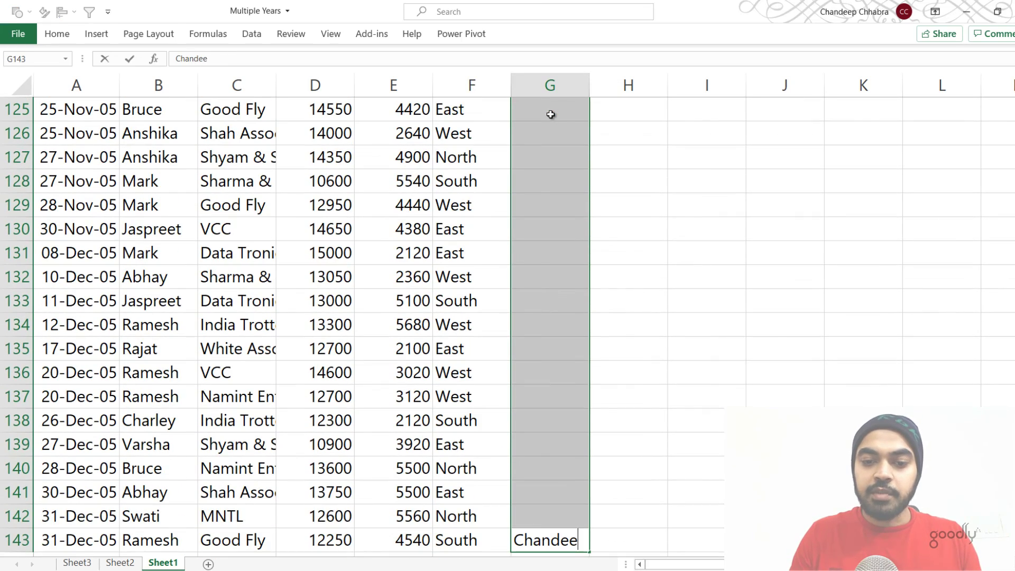
pyautogui.write('e')
pyautogui.press('BackSpace')
pyautogui.write('p')
pyautogui.hotkey('ctrl', 'Return')
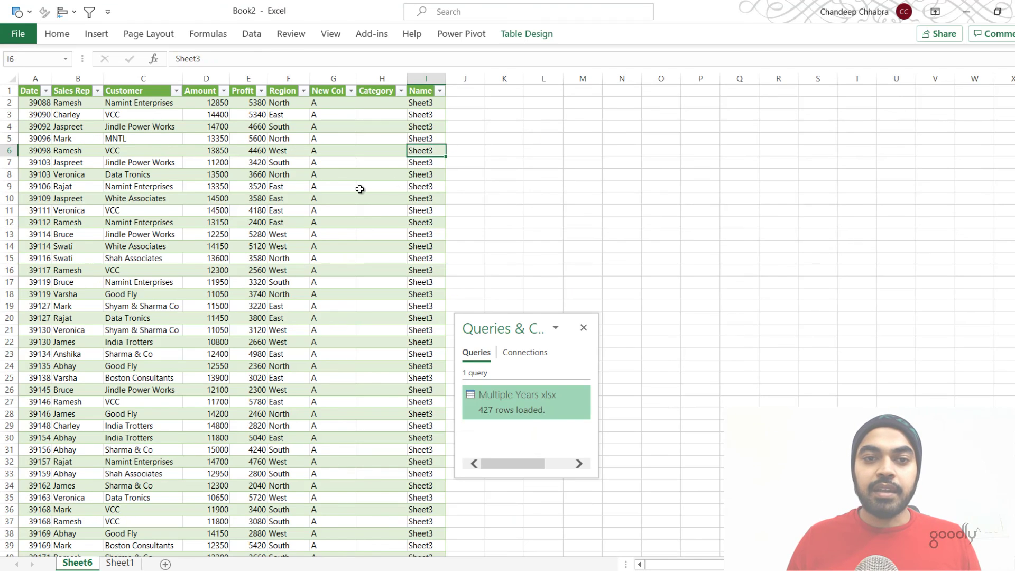
# Refresh the combined table in Book2 and filter Another Col to the entered first name, checking the sheet names in Name.
pyautogui.rightClick(354, 189)
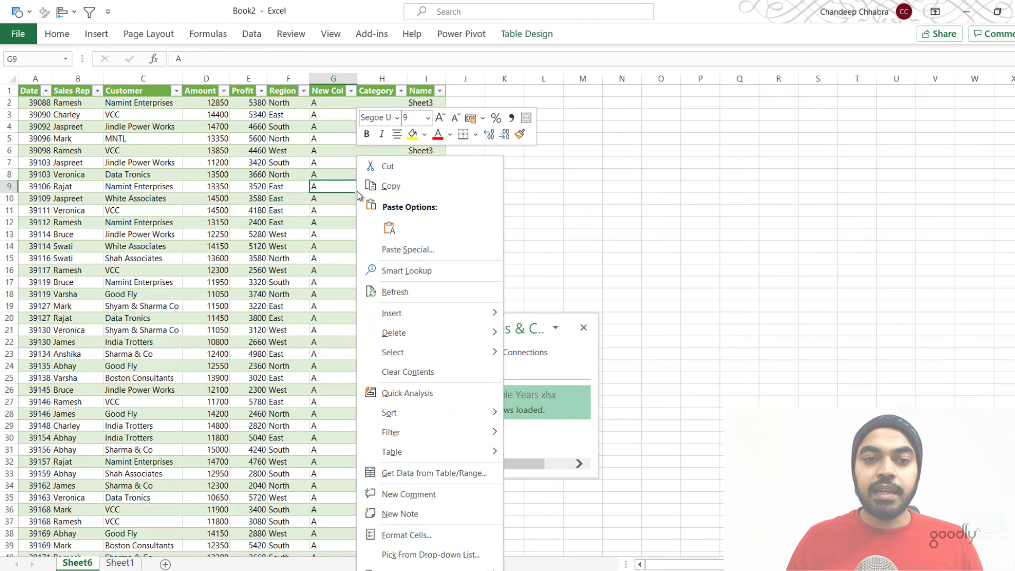
pyautogui.click(393, 292)
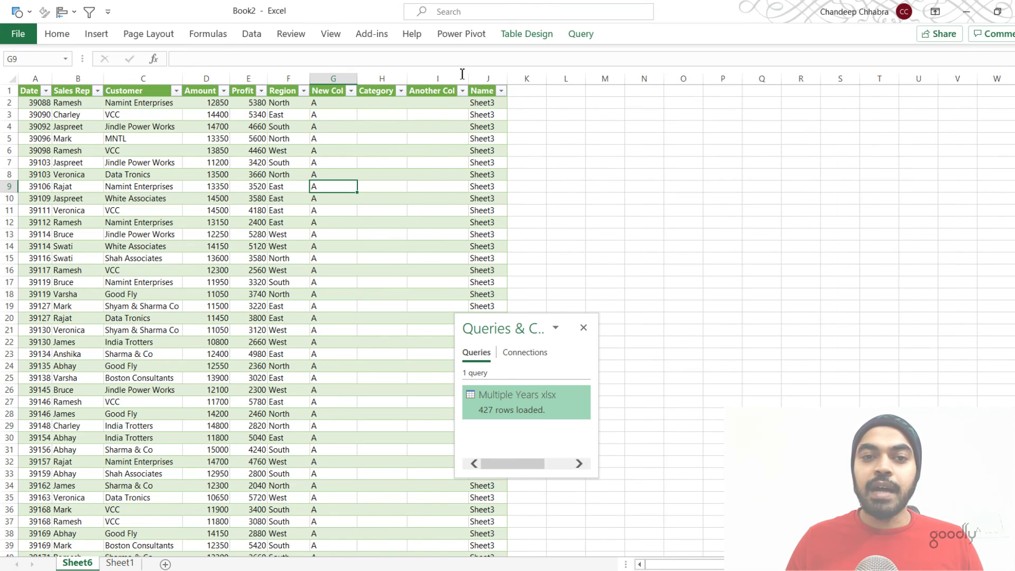
pyautogui.click(462, 91)
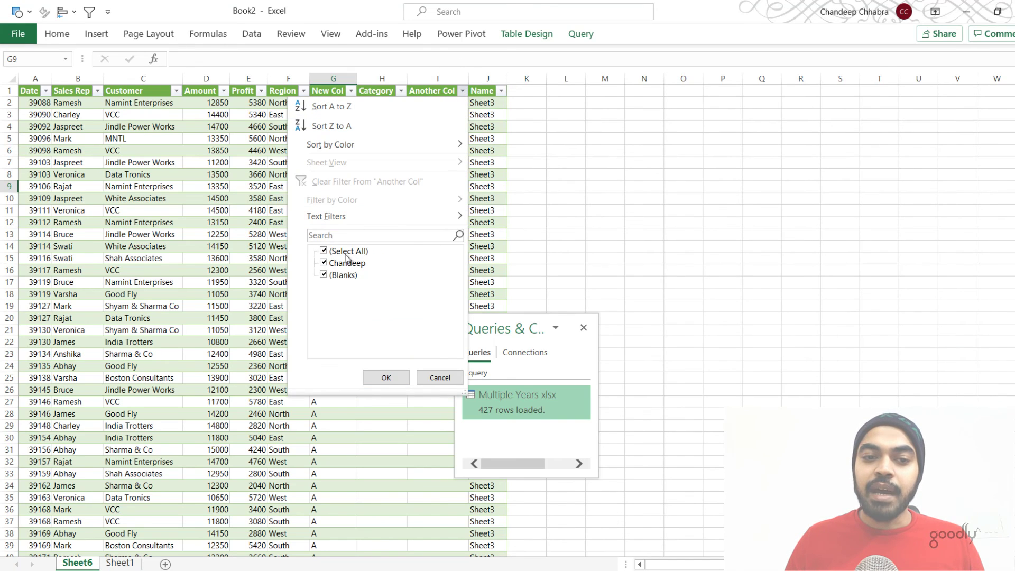
pyautogui.click(347, 252)
pyautogui.click(345, 263)
pyautogui.click(386, 377)
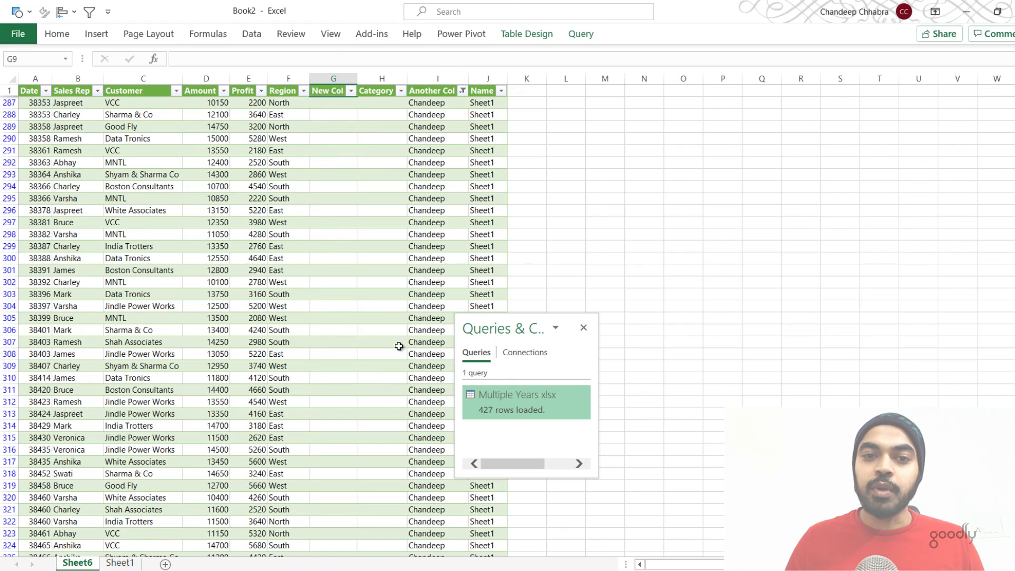
pyautogui.moveTo(481, 115); pyautogui.dragTo(485, 296)
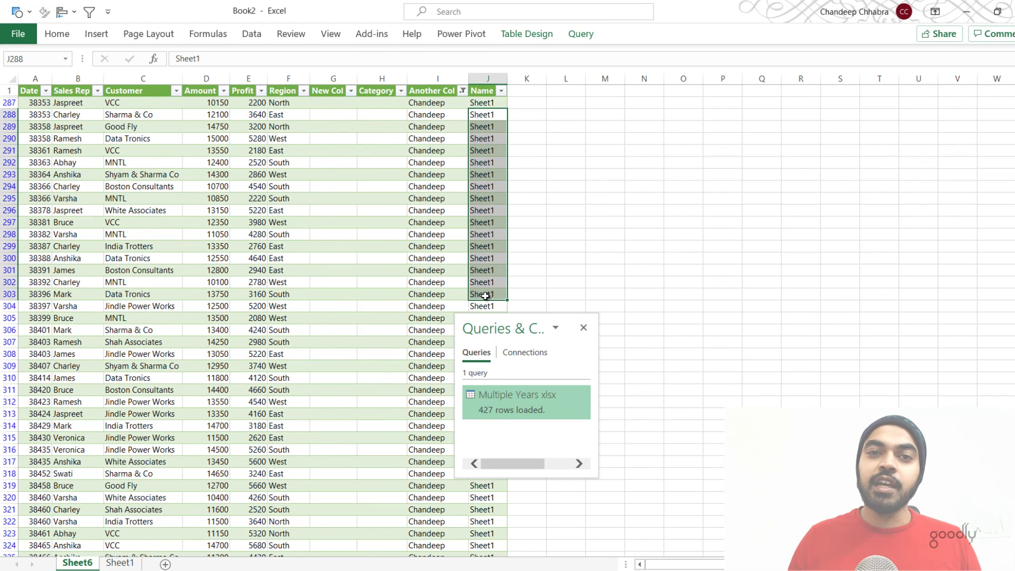